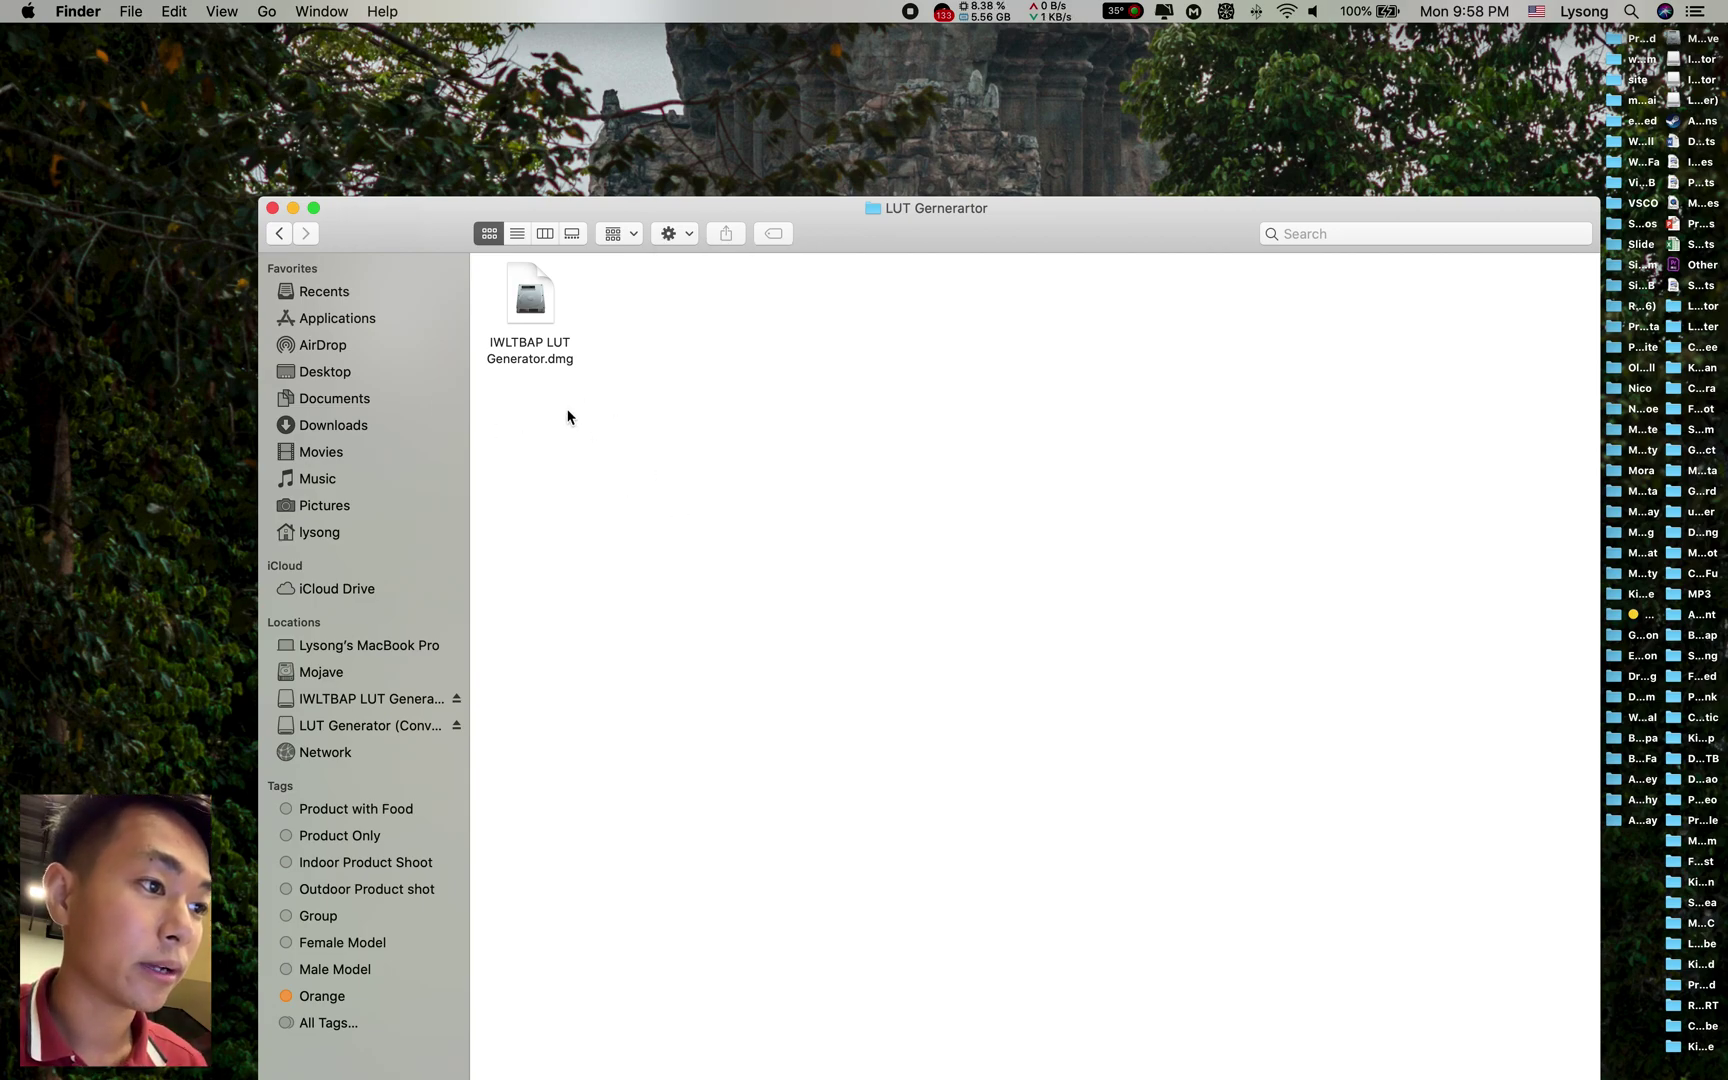
- Mount the IWLTBAP LUT Generator.dmg disk image from the LUT Gernerartor folder
drag(840, 216, 994, 176)
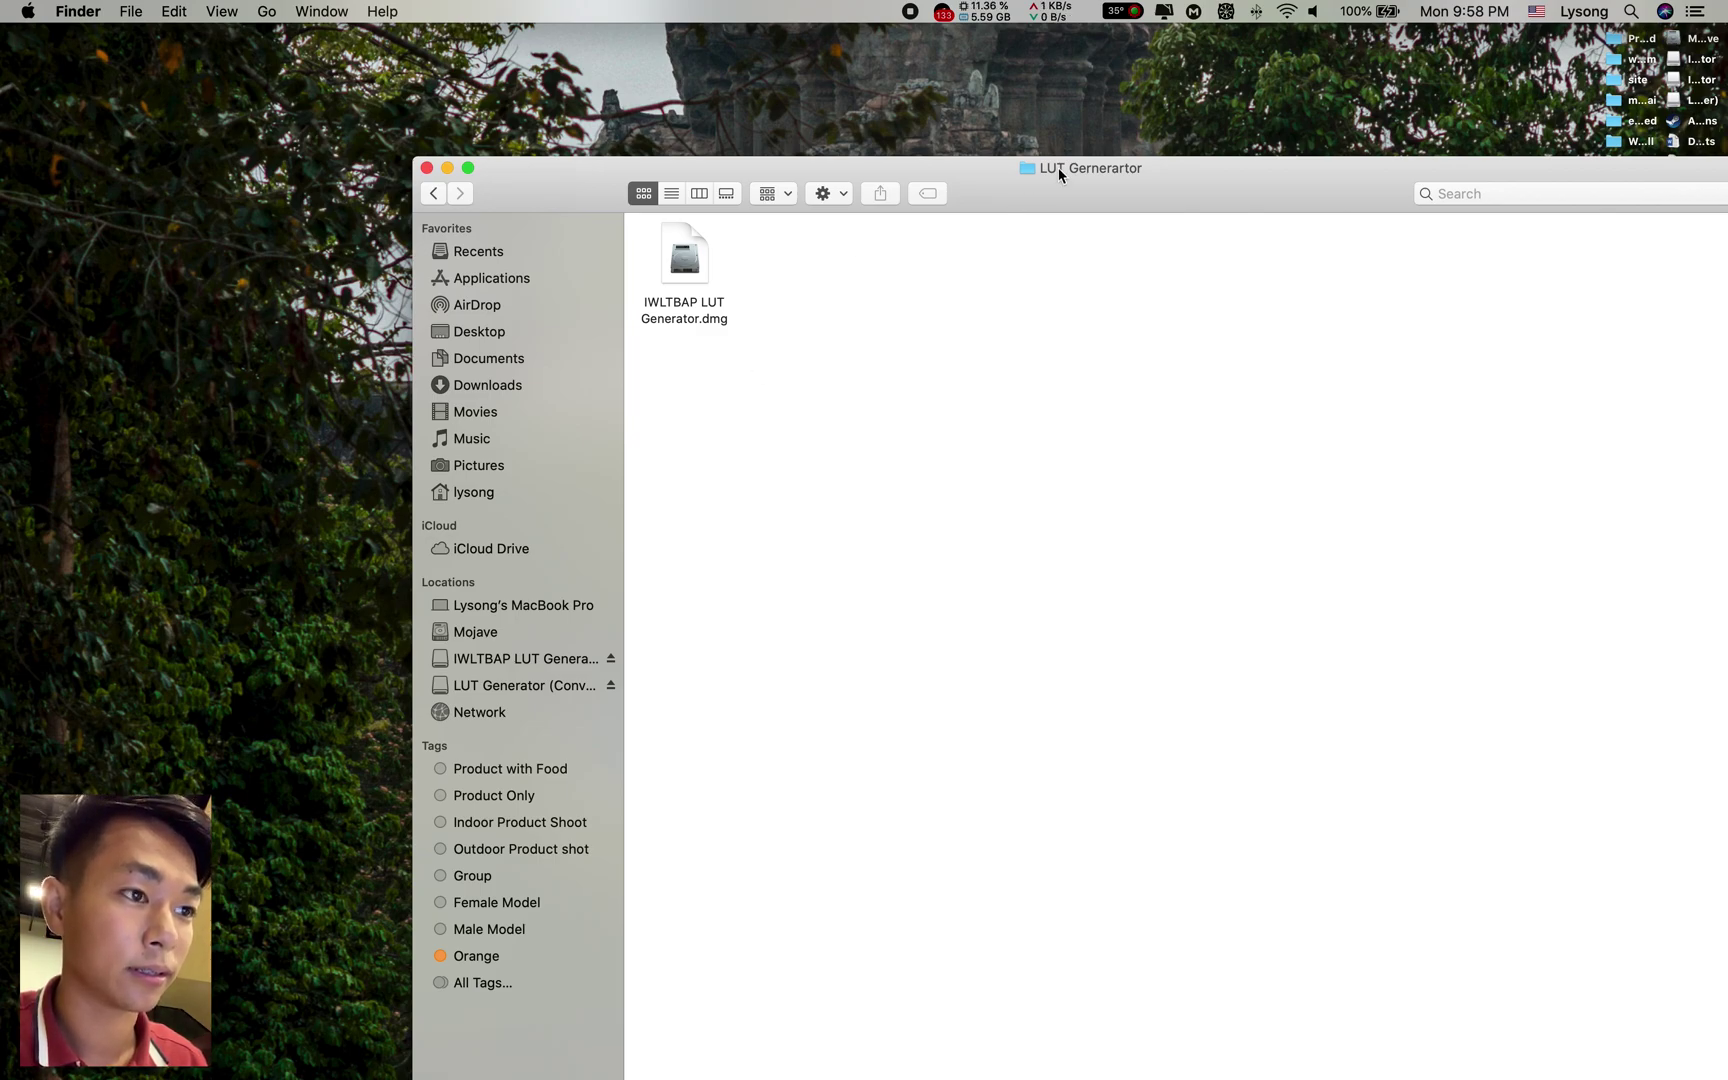
drag(1058, 167, 1110, 200)
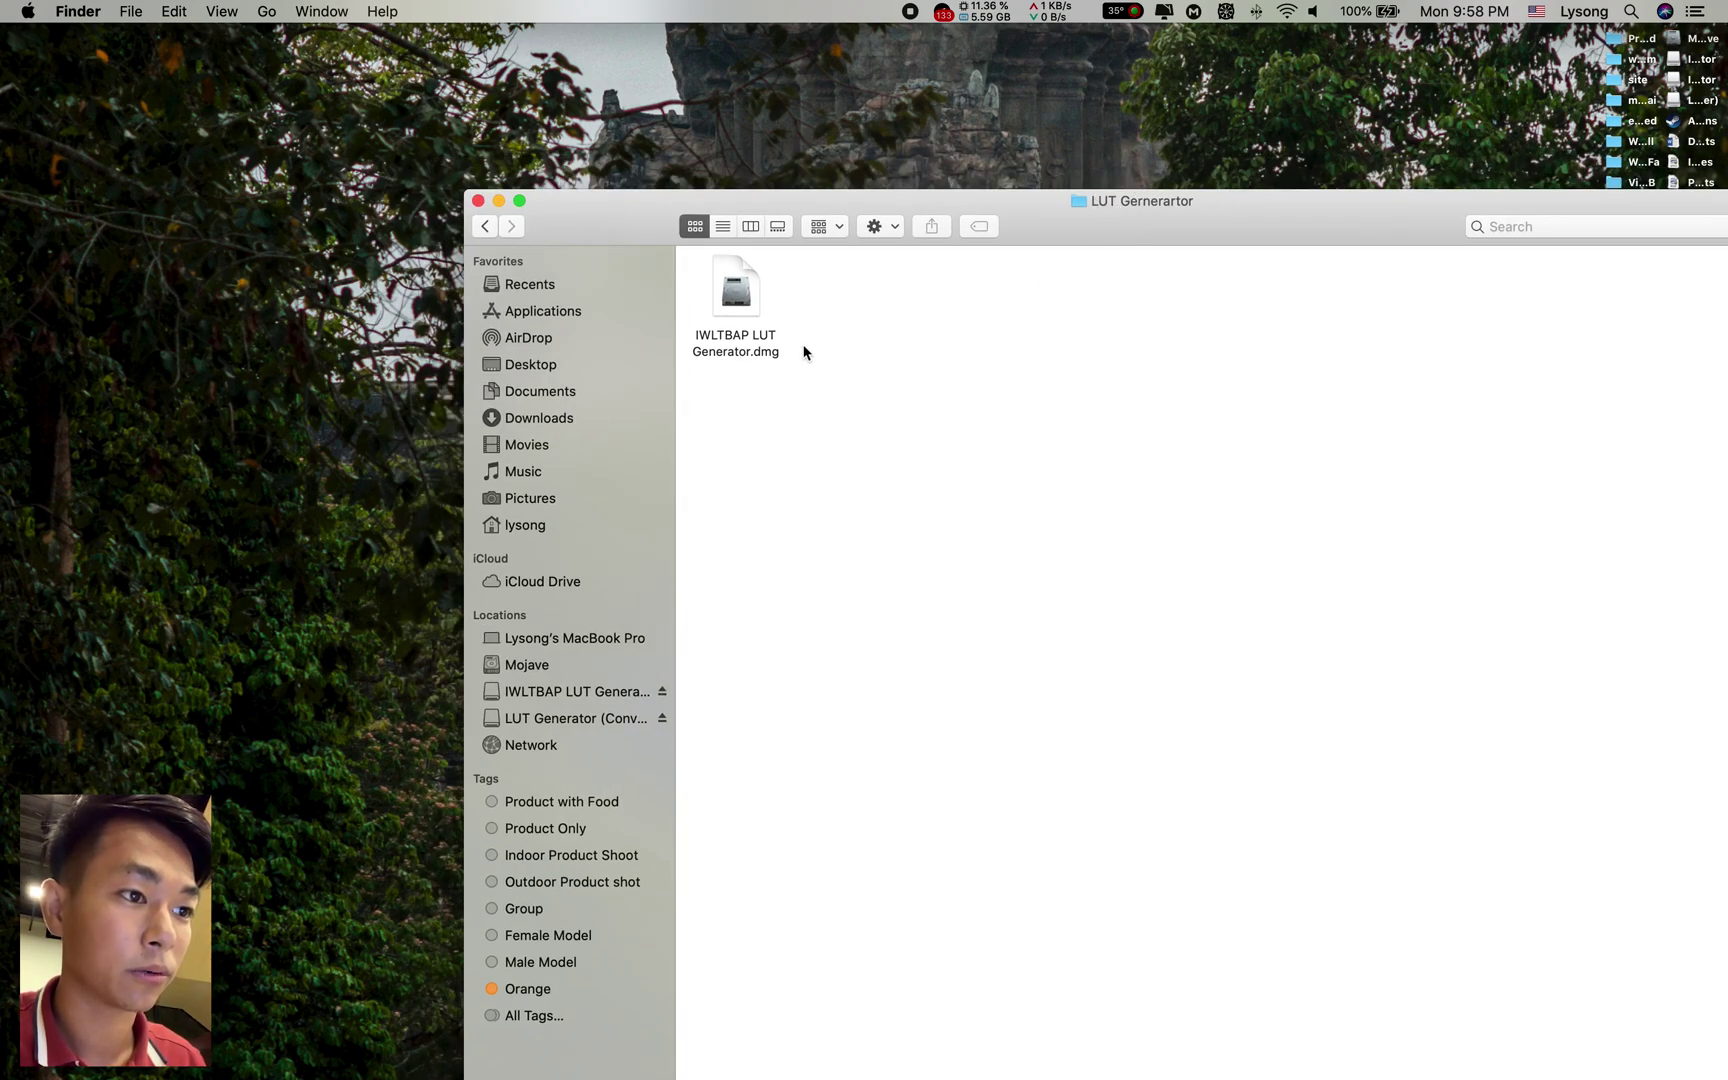
double_click(757, 289)
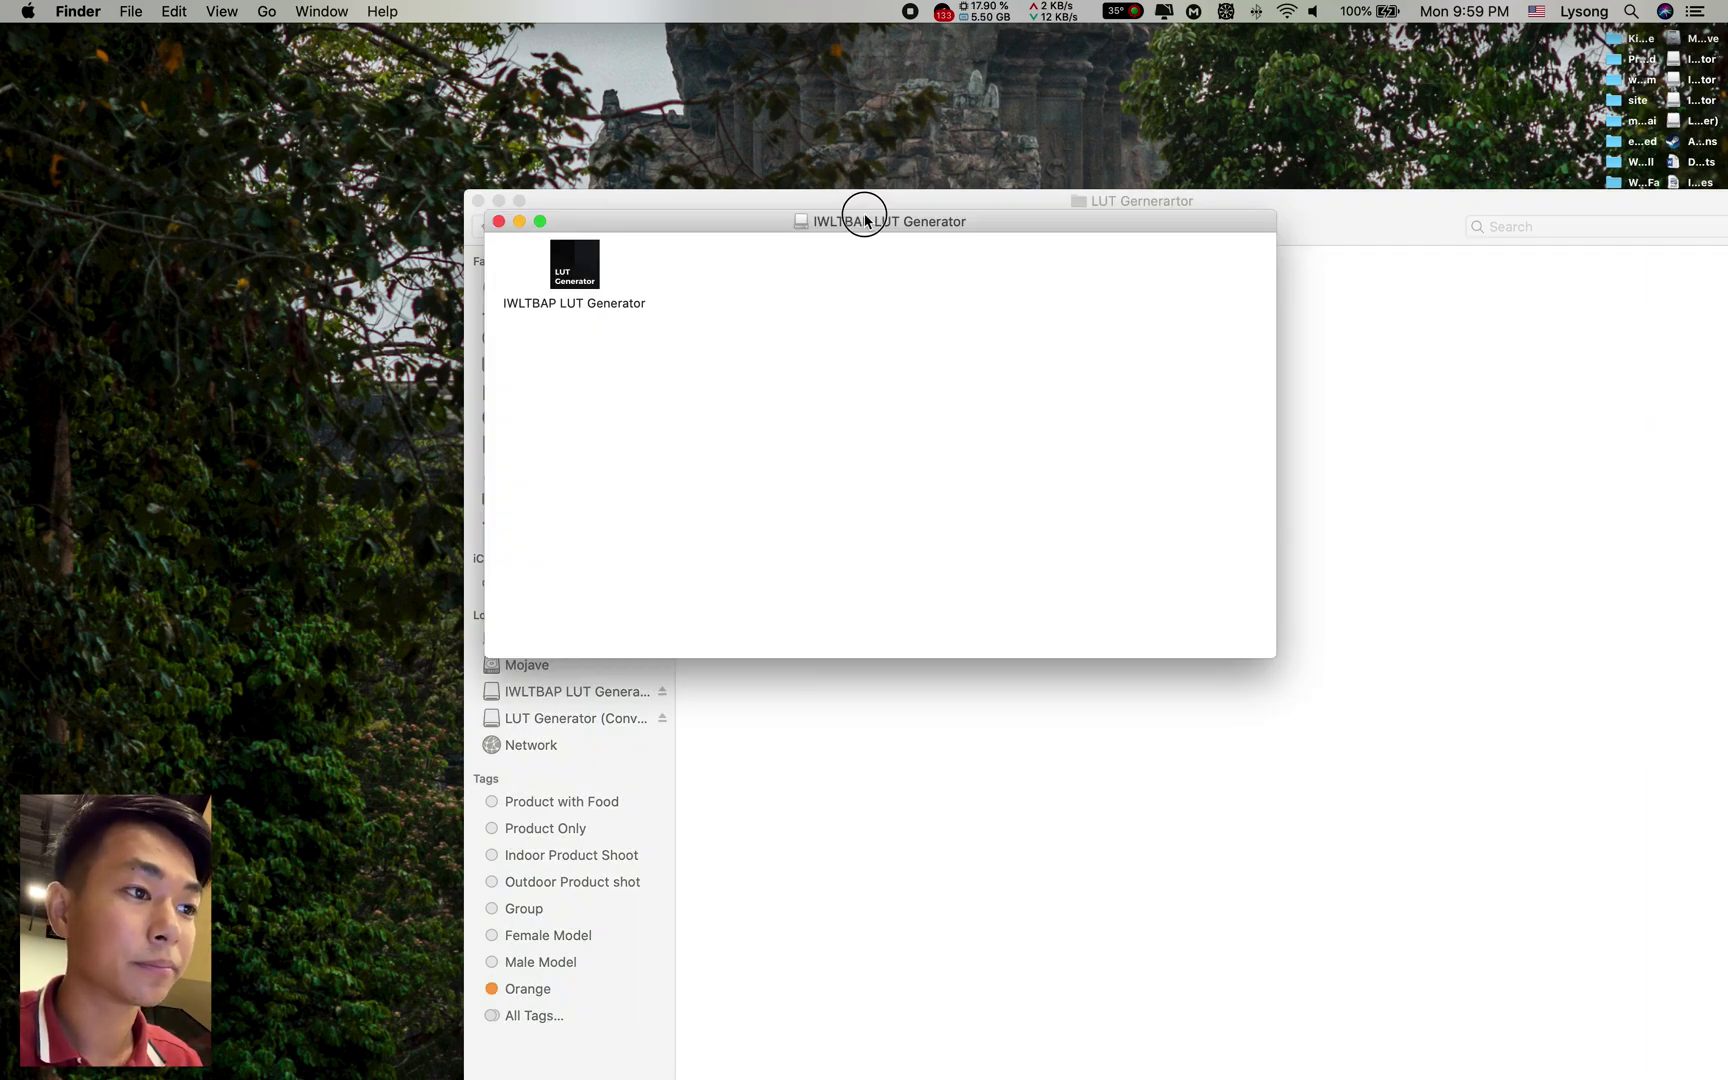
- Launch the IWLTBAP LUT Generator app from the mounted volume, triggering macOS's unverified-app warning
drag(864, 214, 949, 313)
click(650, 383)
double_click(650, 383)
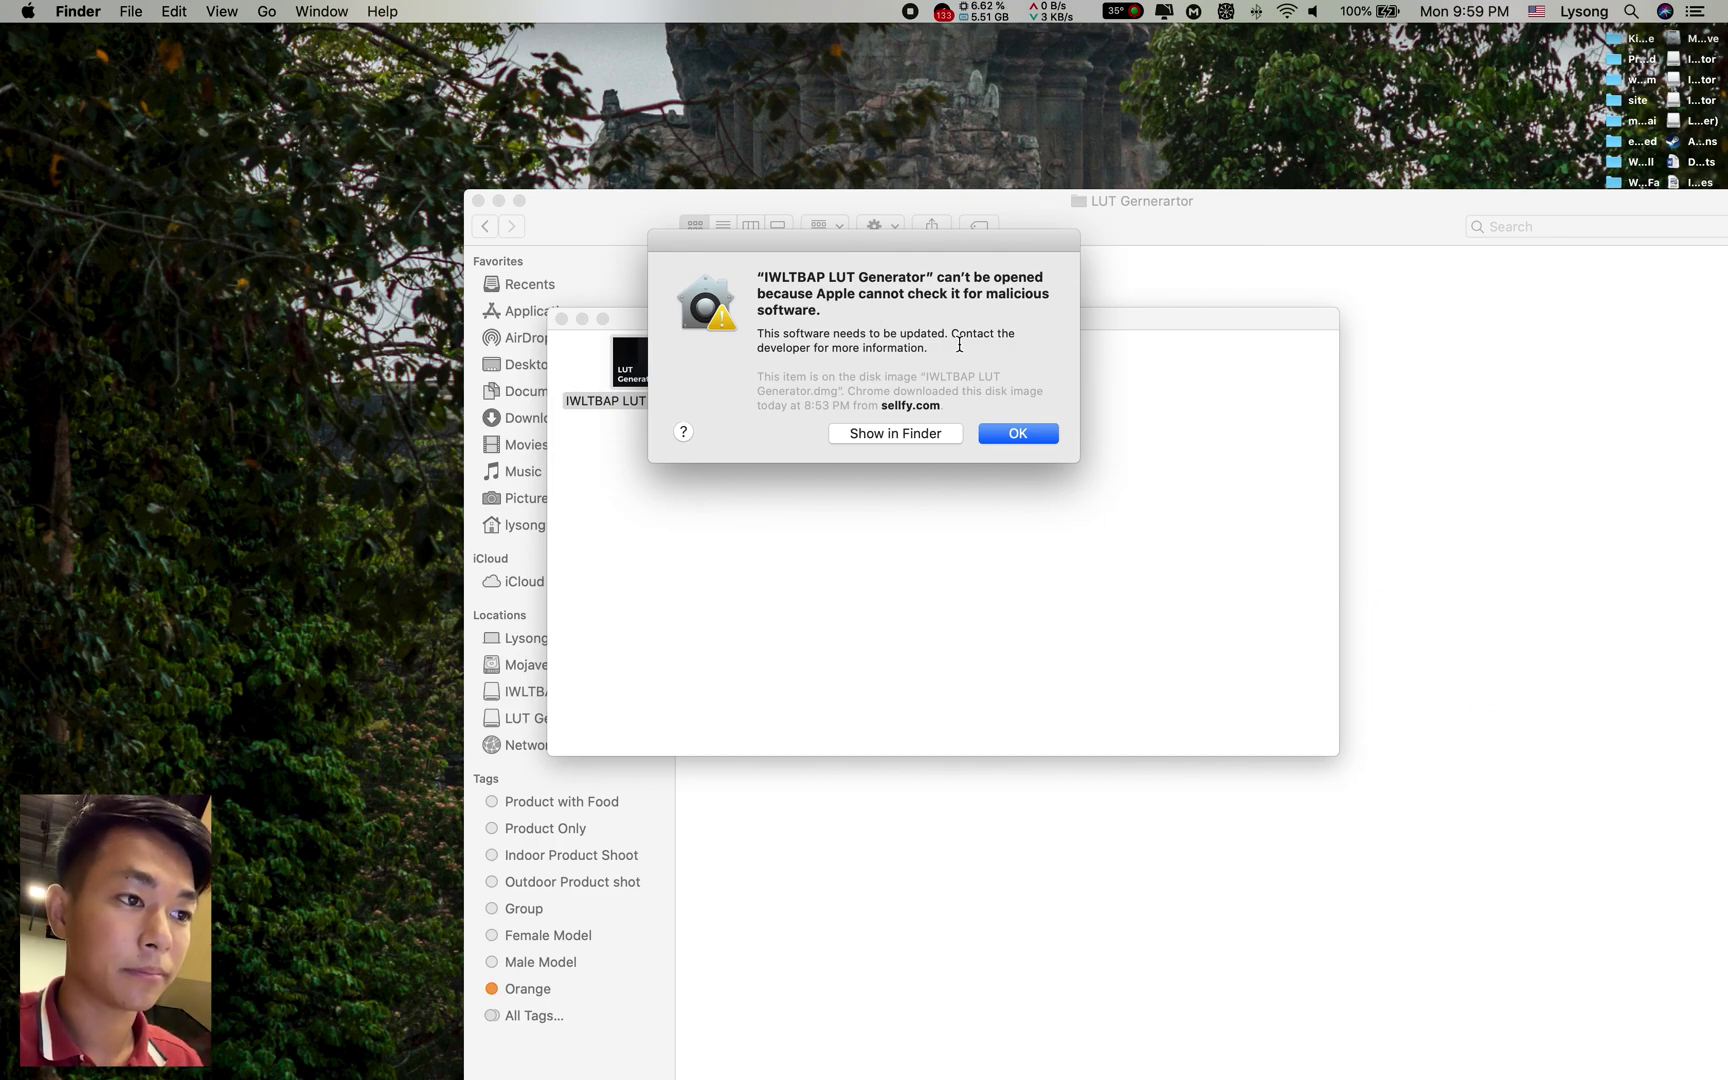
mouse_move(883, 240)
mouse_down()
mouse_move(951, 347)
mouse_move(1045, 274)
mouse_move(937, 255)
mouse_move(931, 279)
mouse_up()
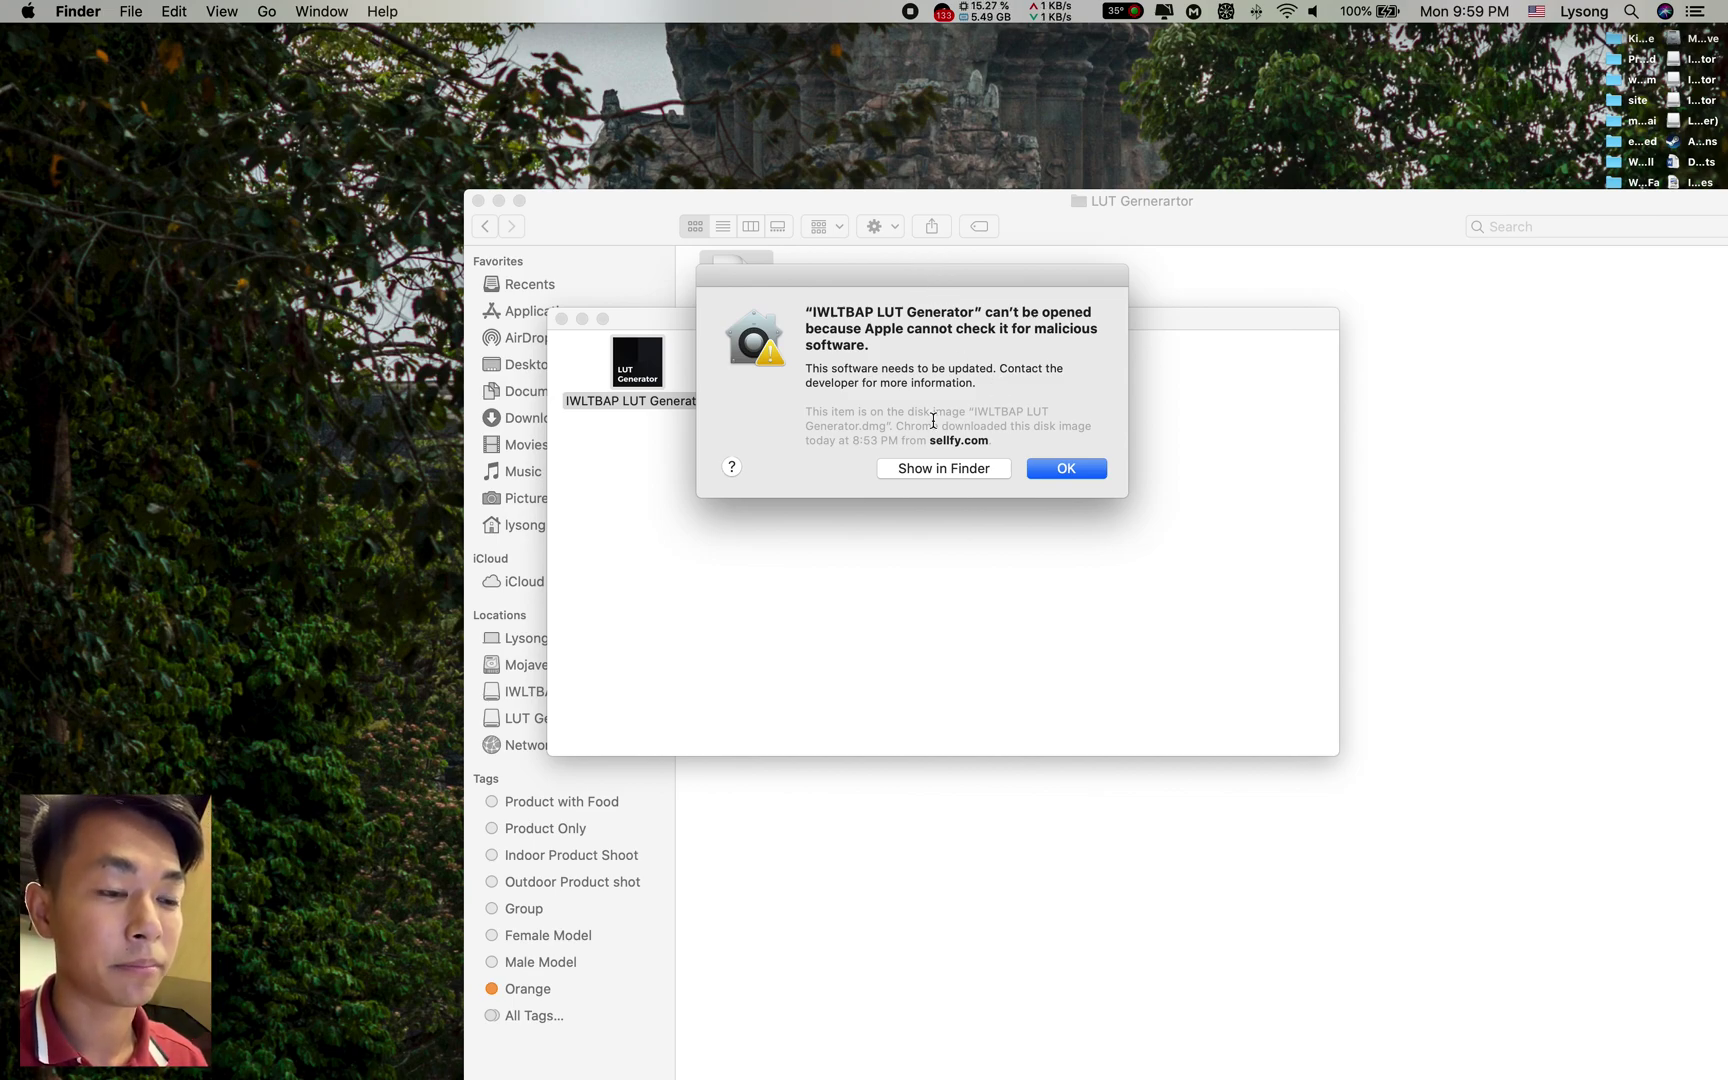
mouse_move(864, 1066)
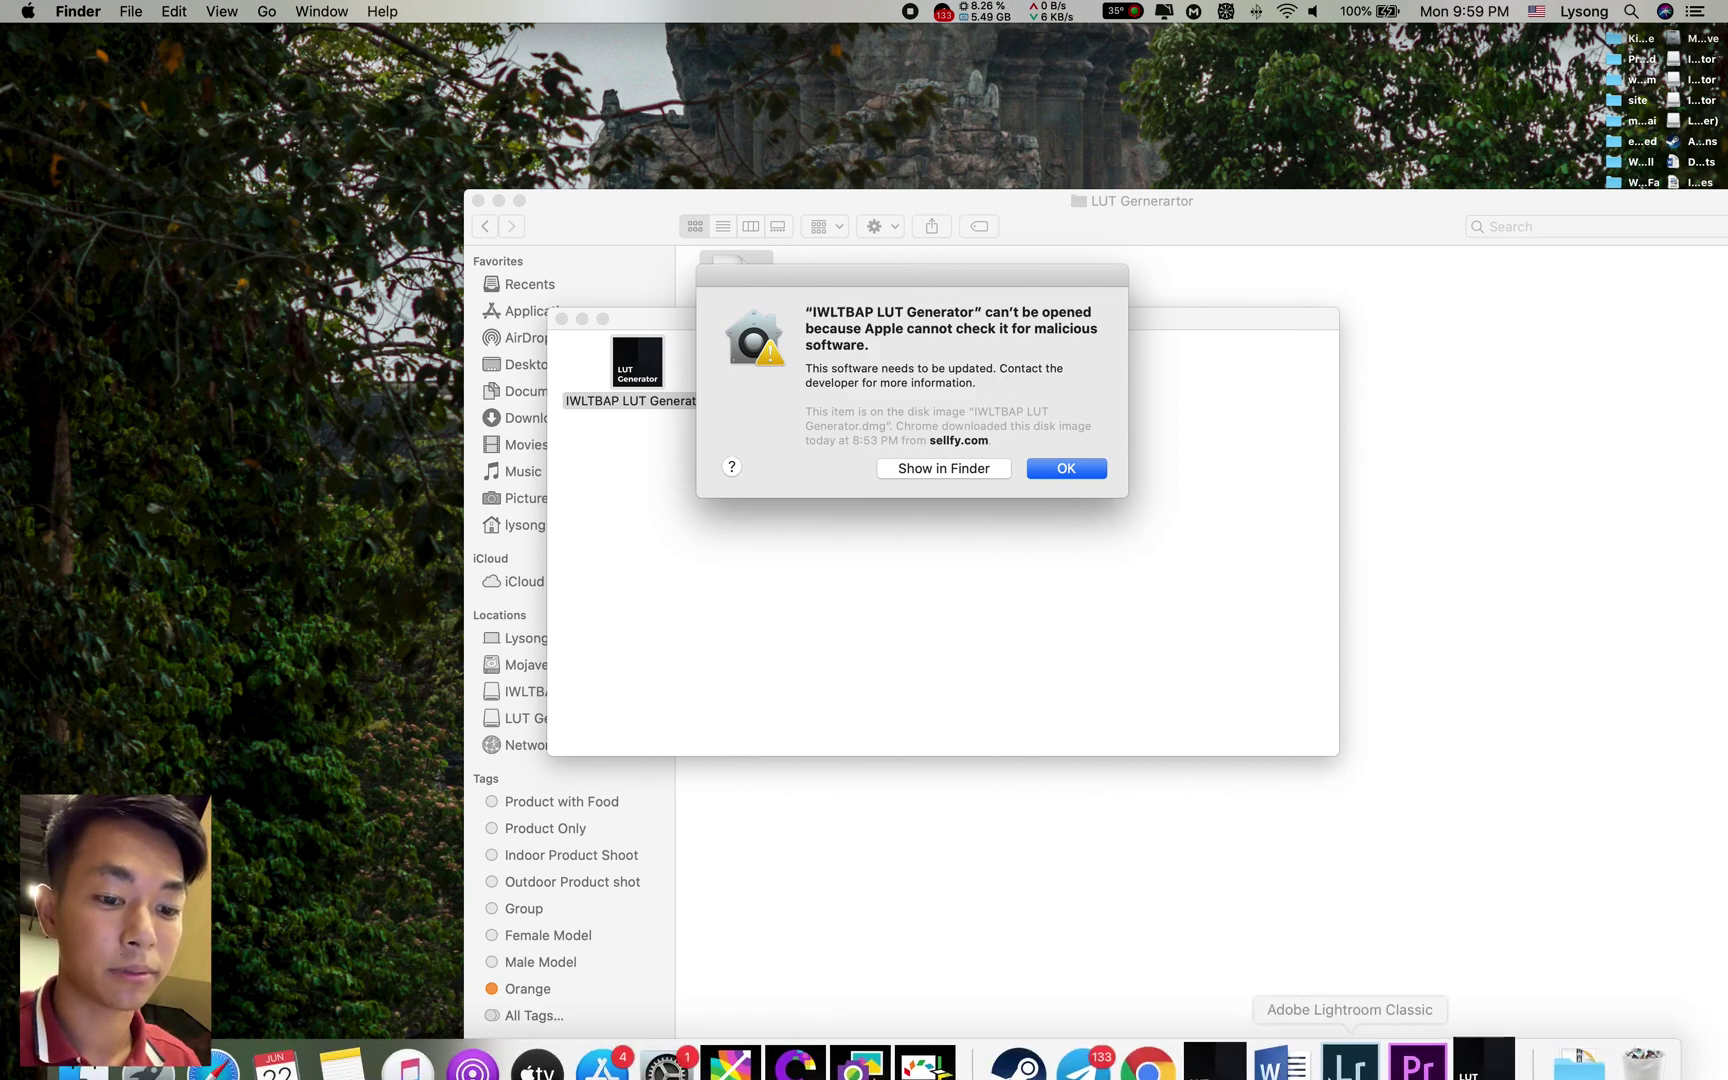
- Unlock System Preferences' Security & Privacy pane and dismiss the can't-be-opened warning
click(672, 1022)
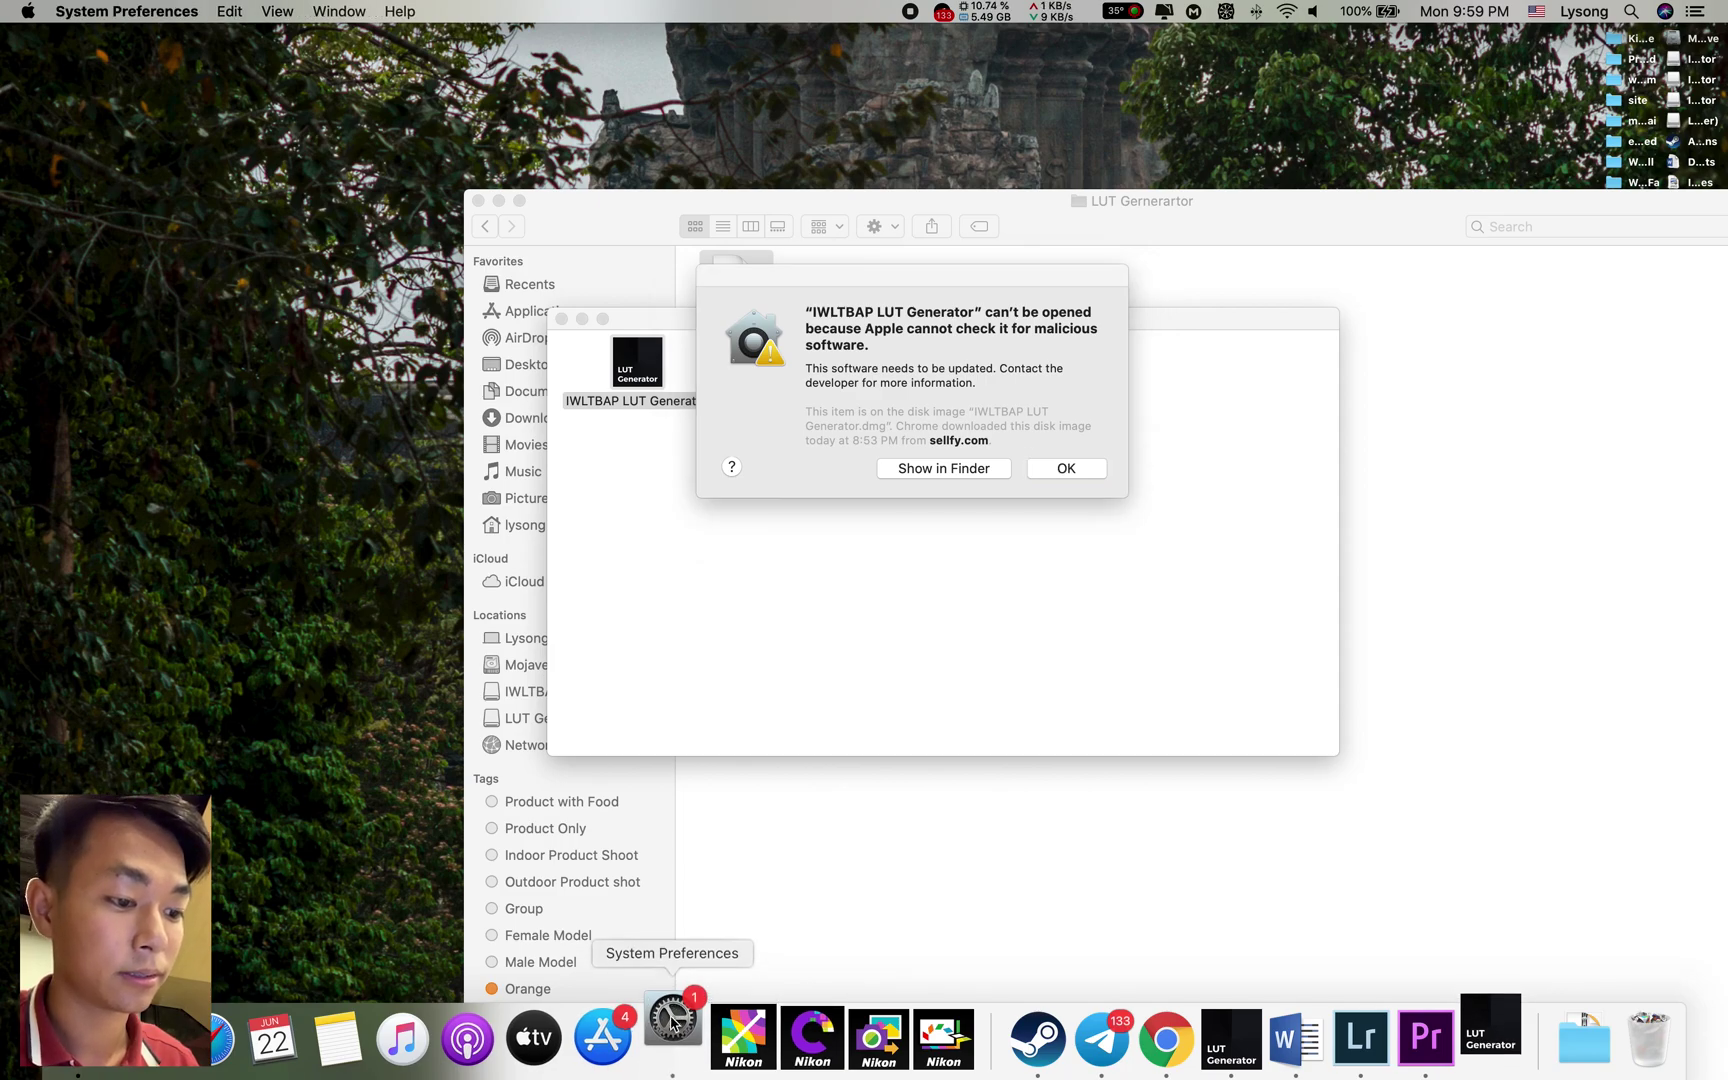
drag(985, 283, 434, 109)
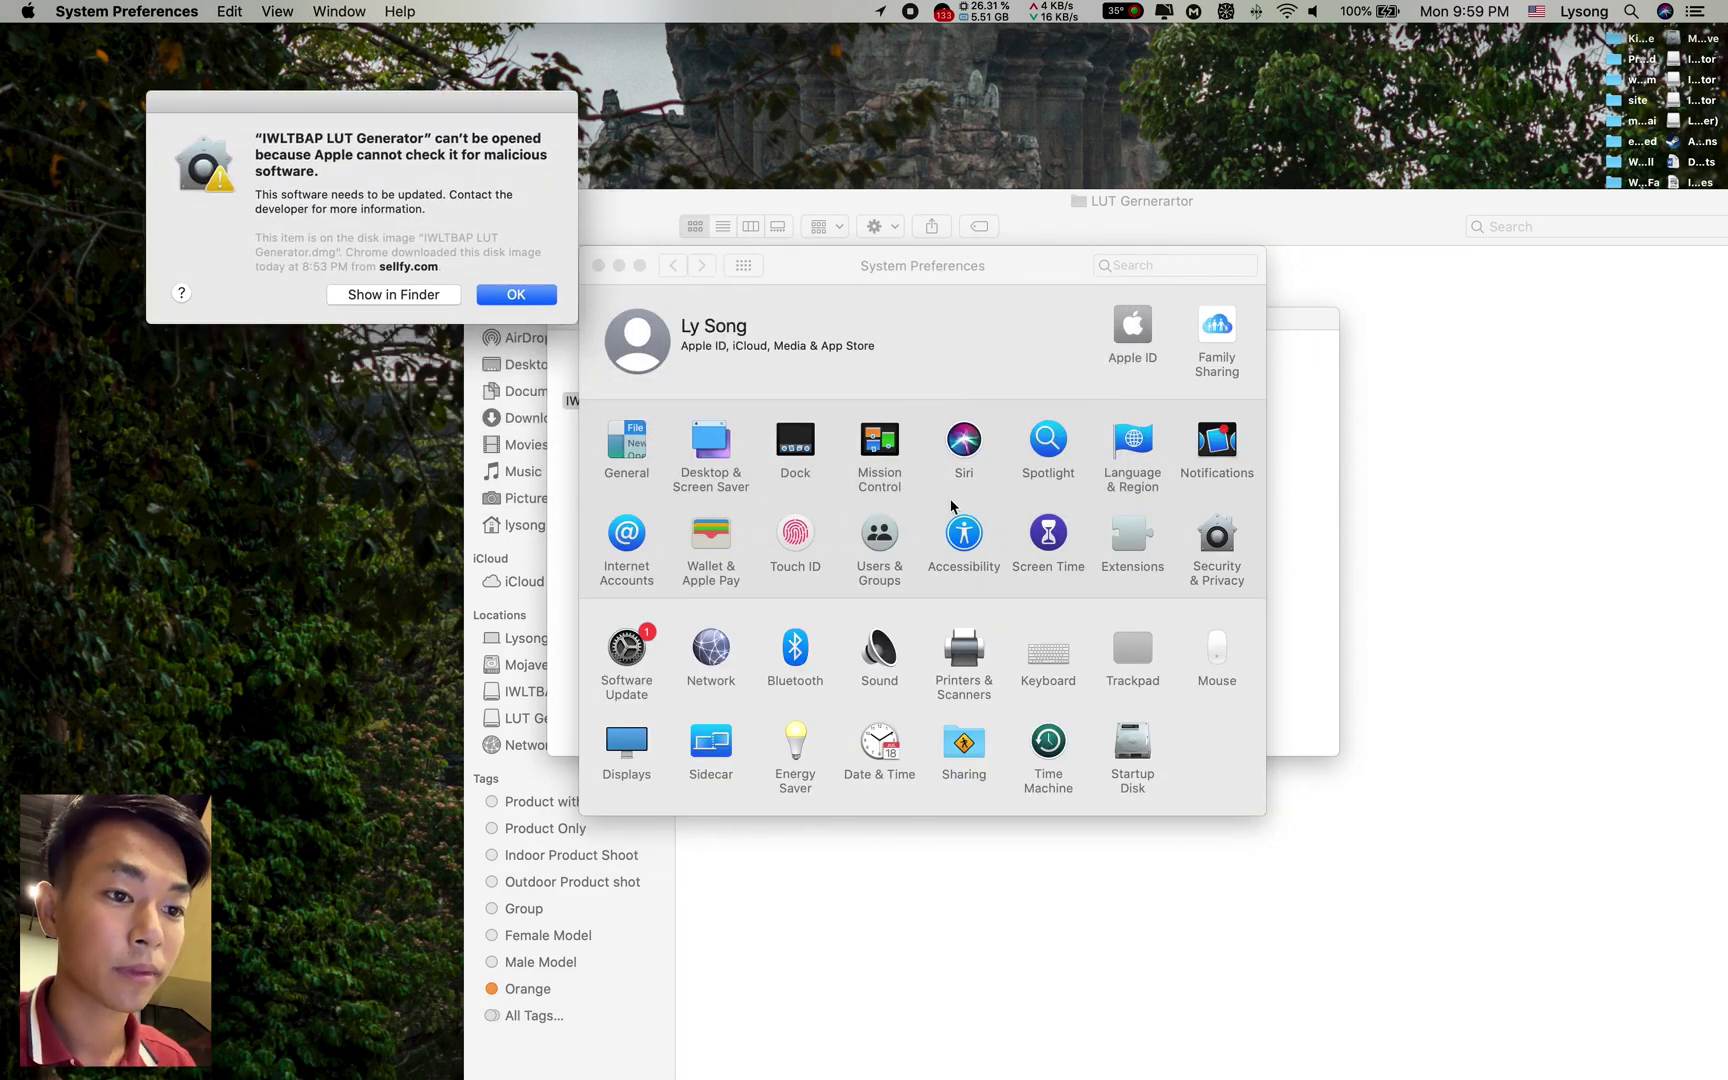
click(1238, 550)
click(612, 806)
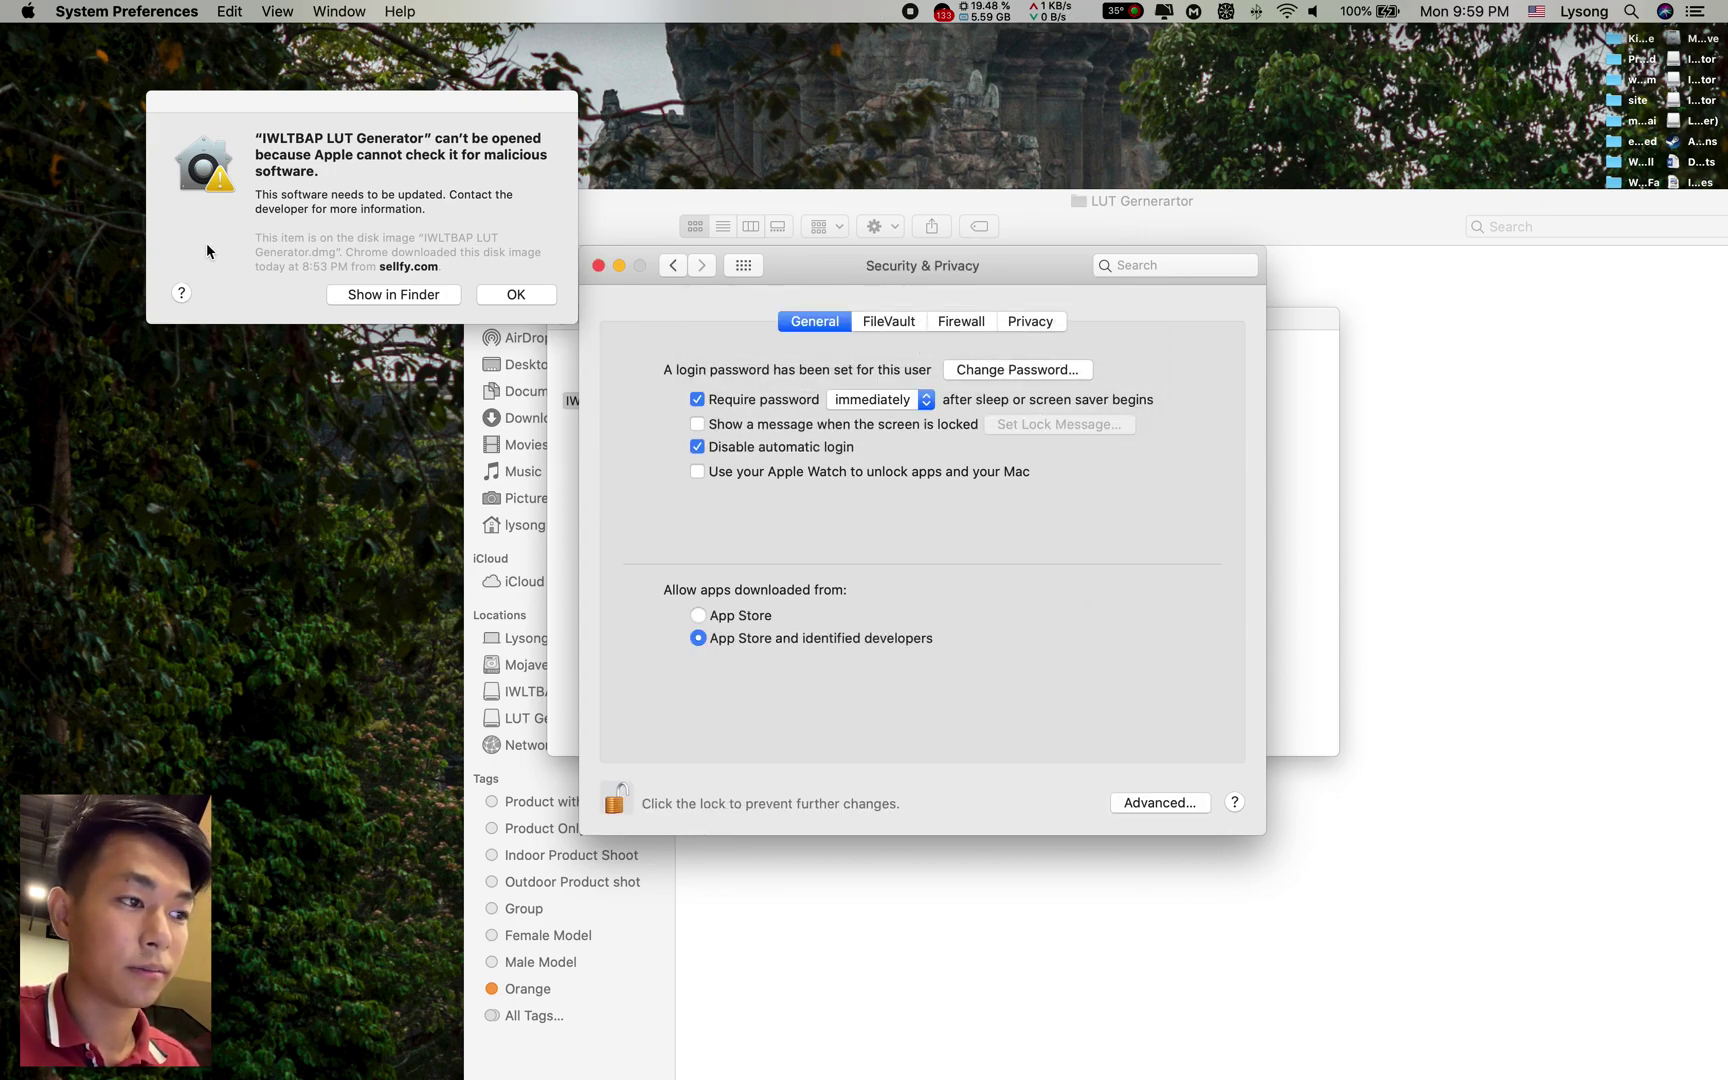
click(528, 292)
drag(724, 269, 731, 333)
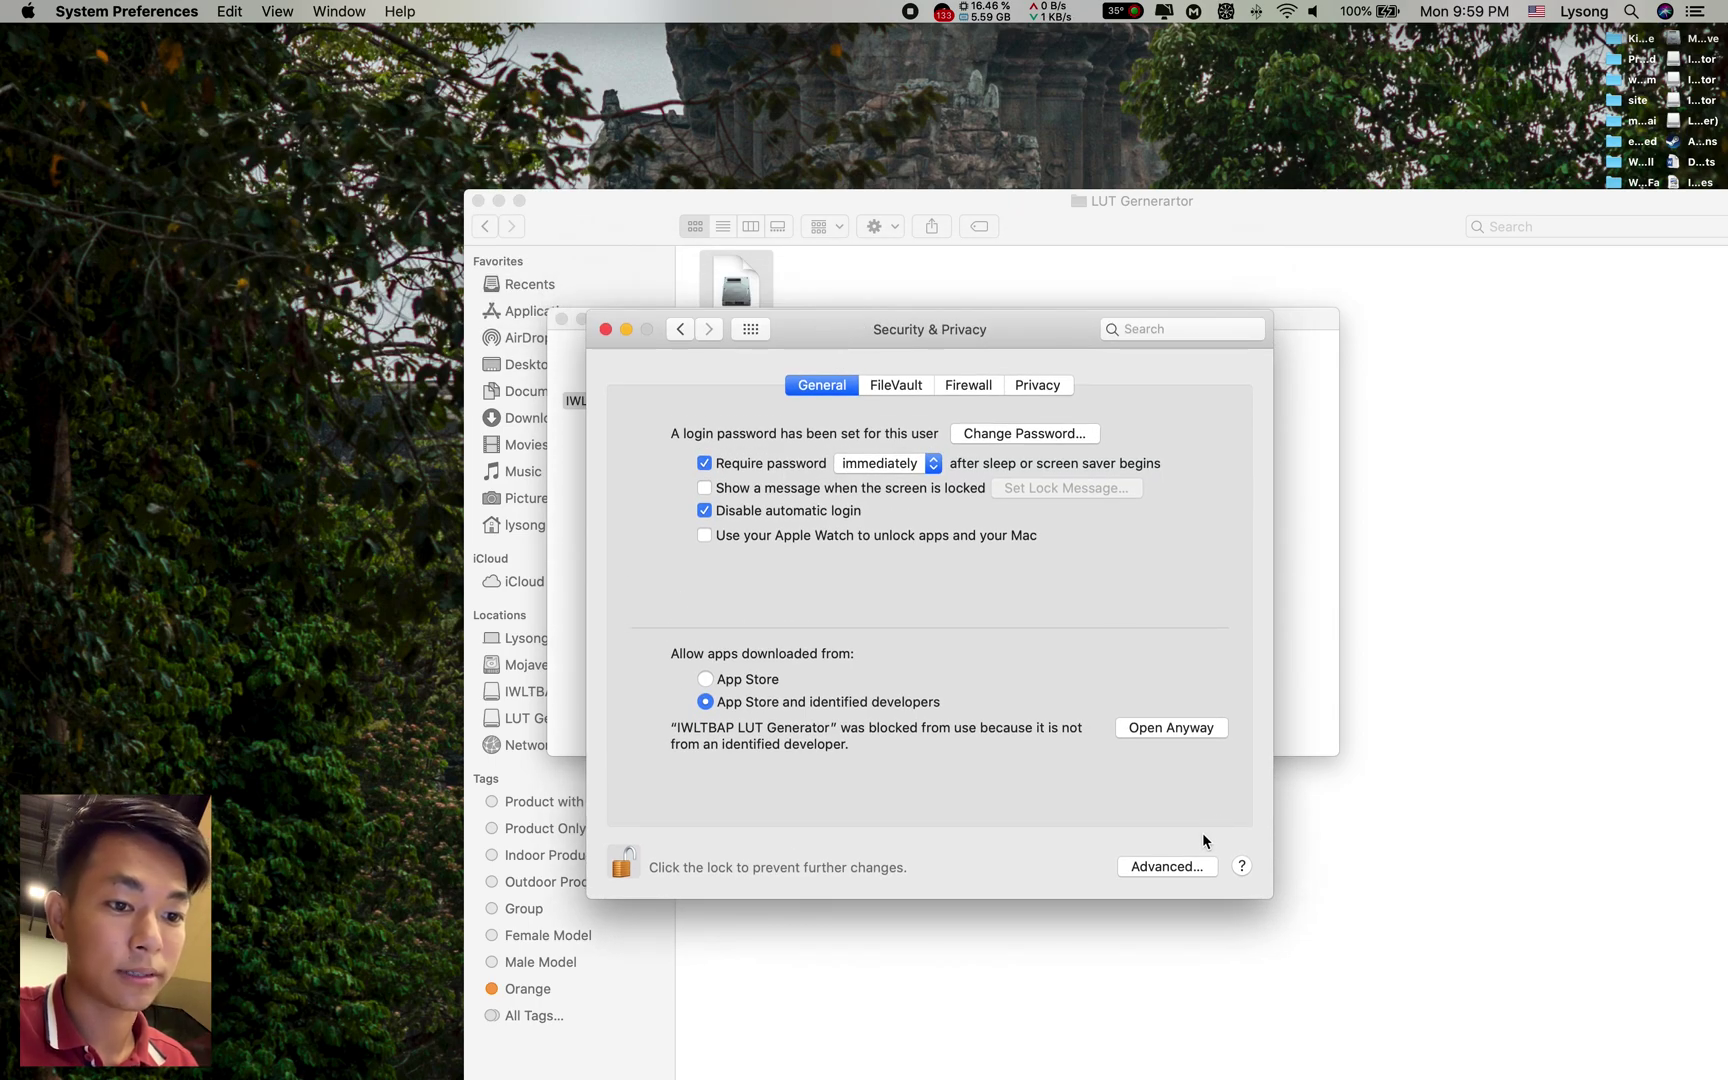
- Allow IWLTBAP LUT Generator via Open Anyway, then close Security & Privacy and the mounted volume
click(1160, 730)
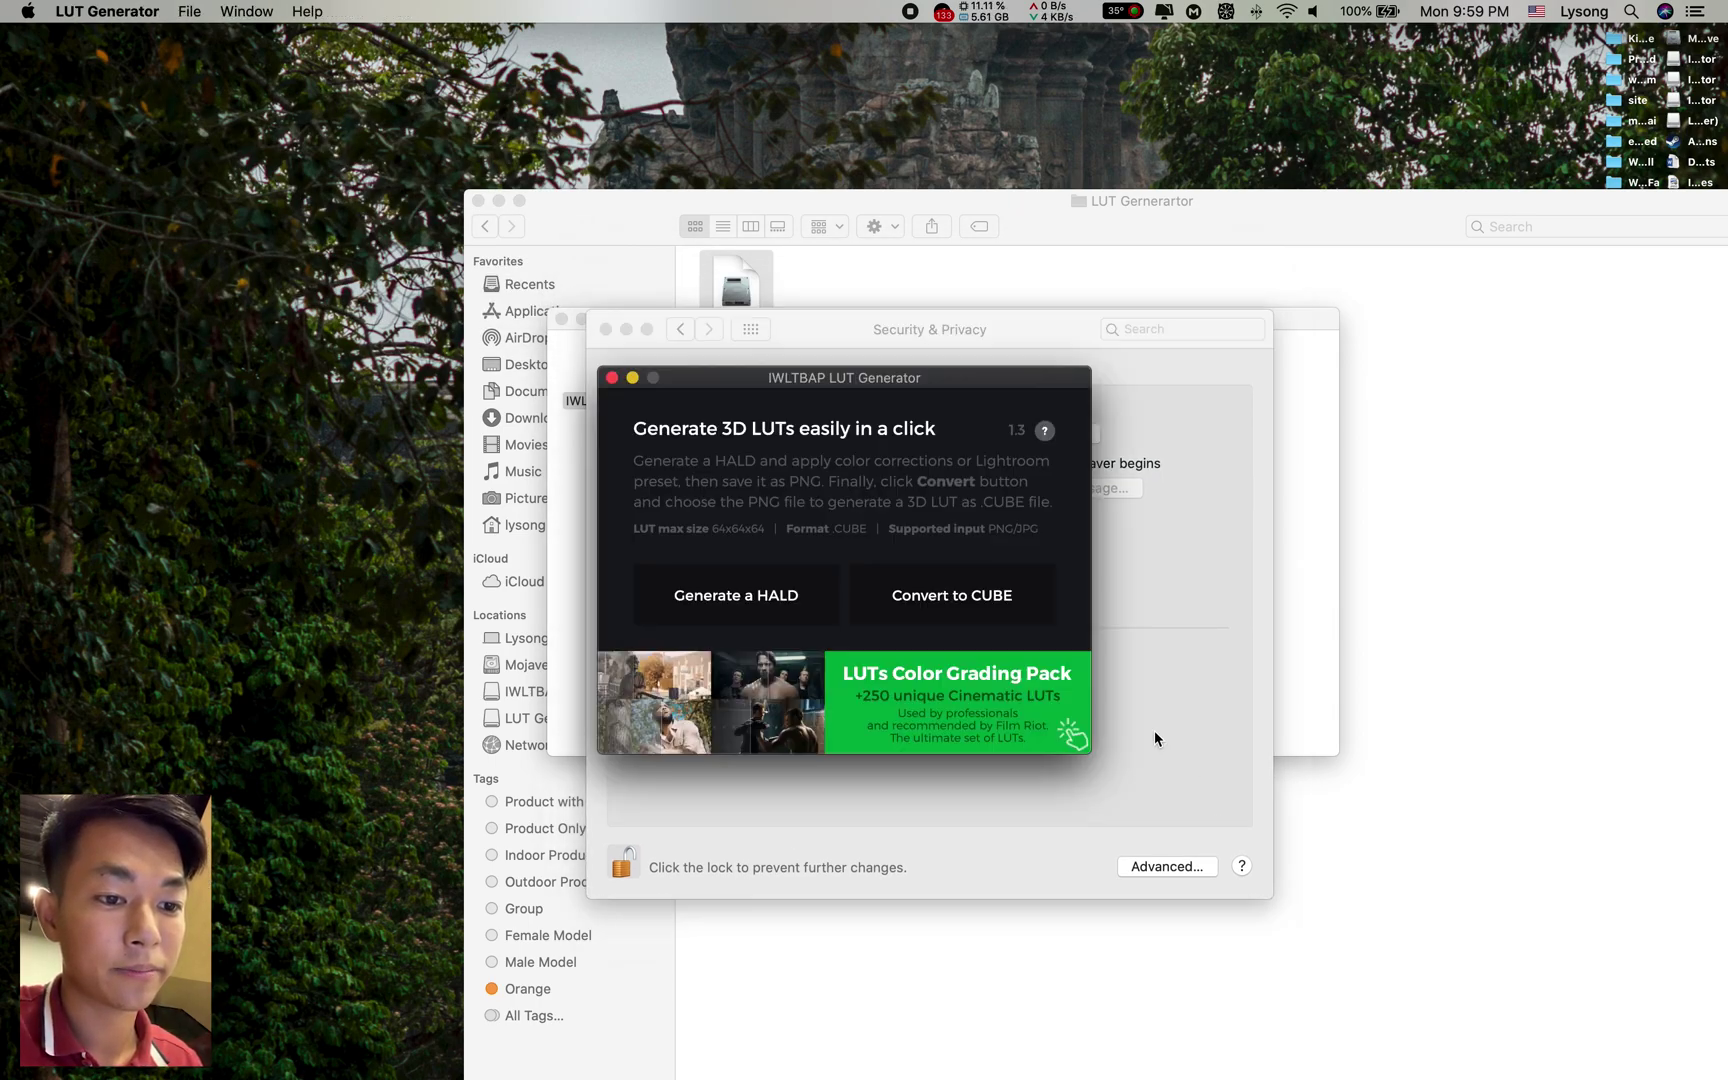
mouse_move(876, 377)
mouse_down()
mouse_move(587, 326)
mouse_move(1191, 430)
mouse_move(1098, 422)
mouse_up()
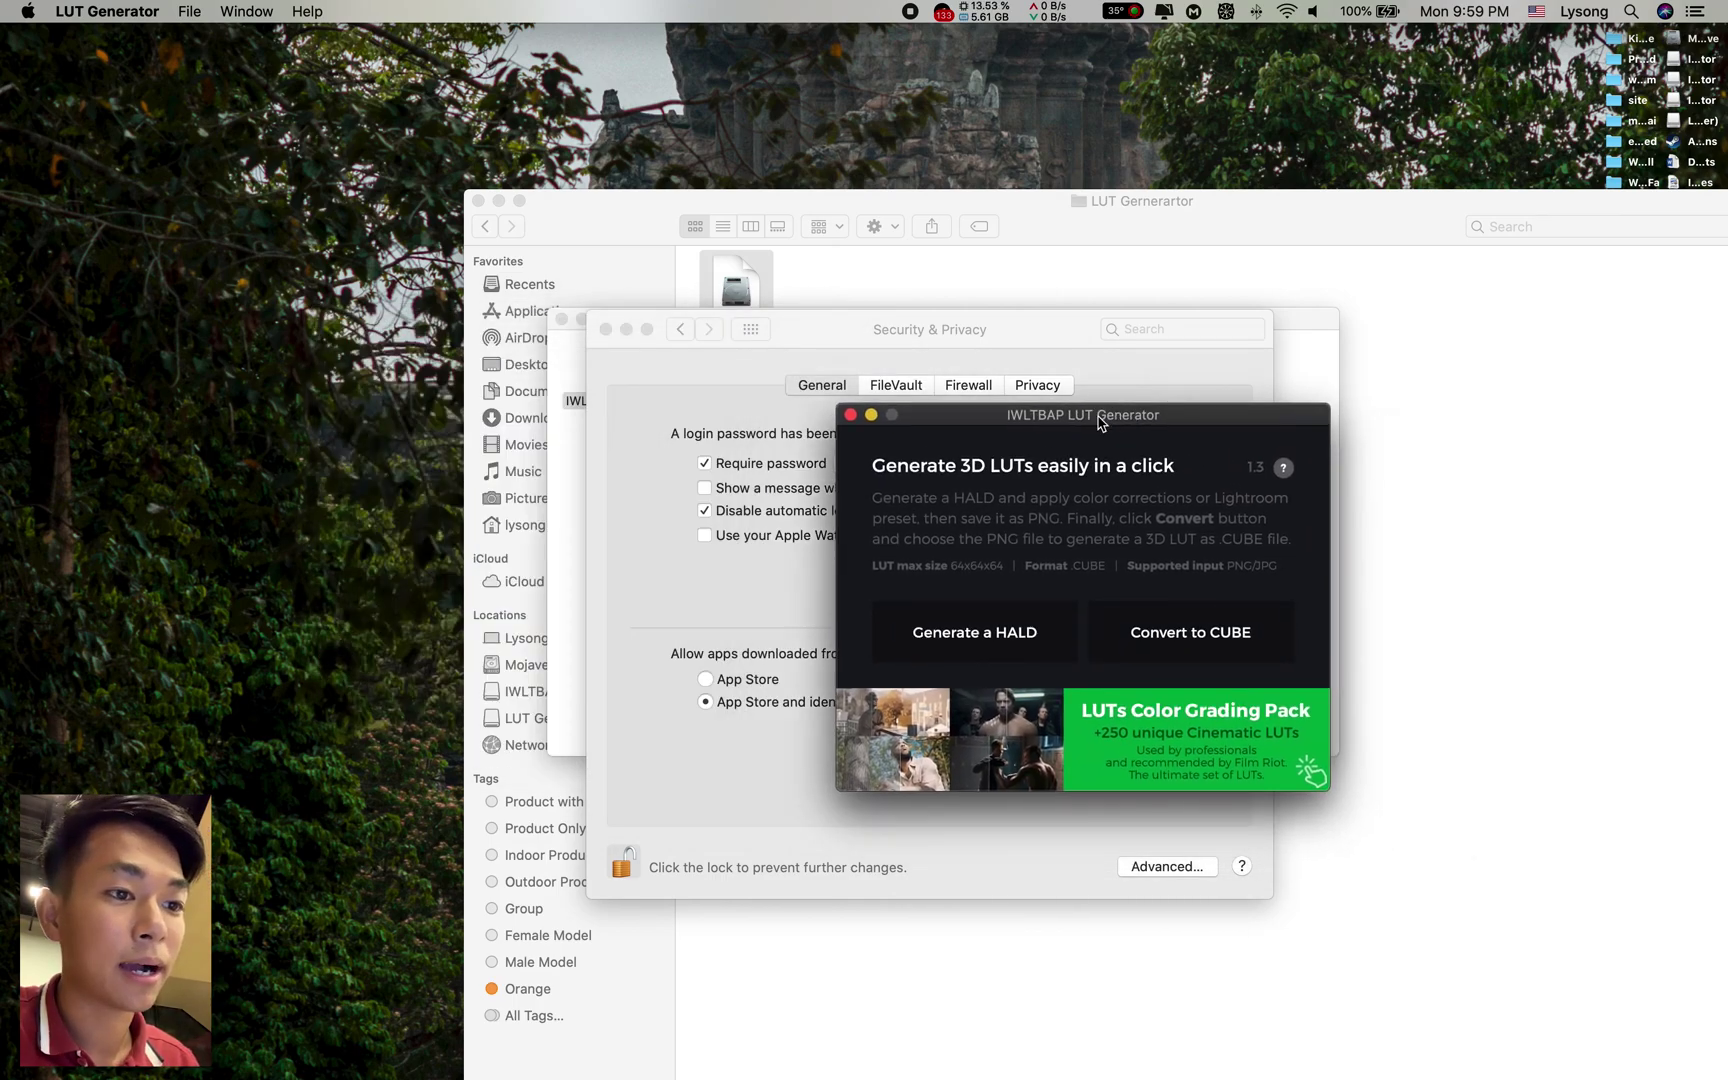
click(605, 329)
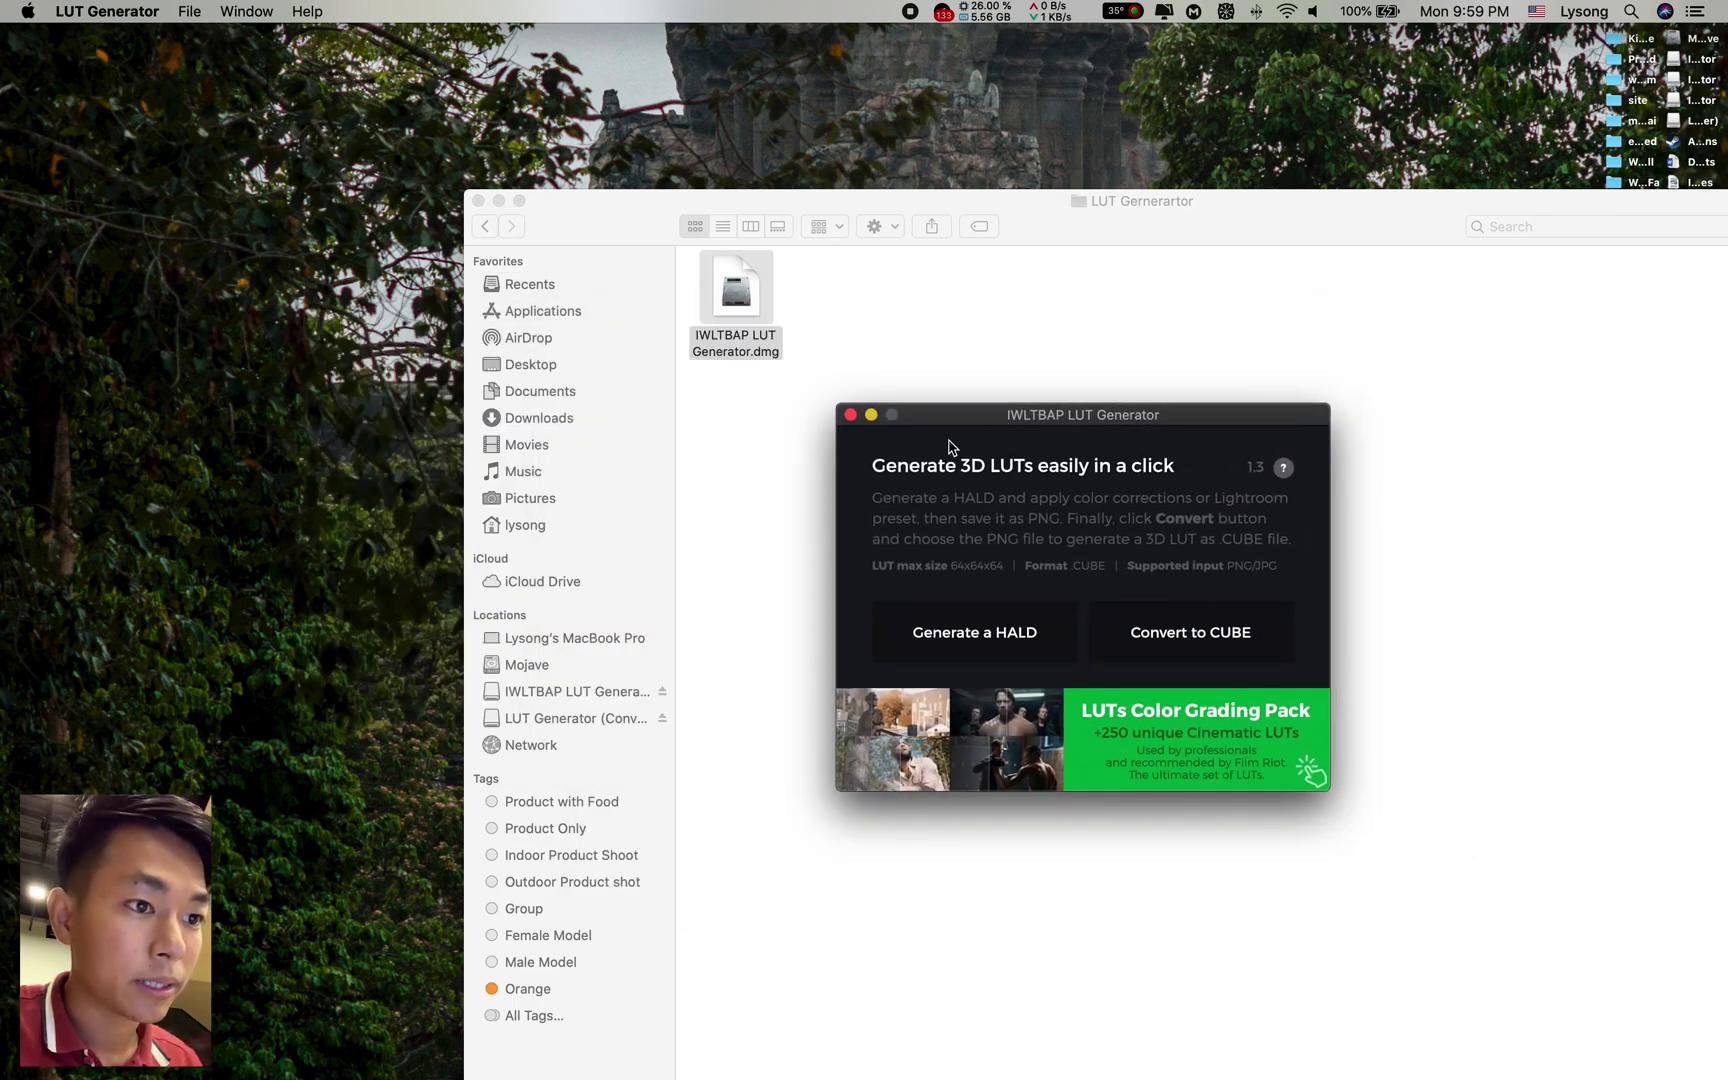
drag(950, 414, 918, 339)
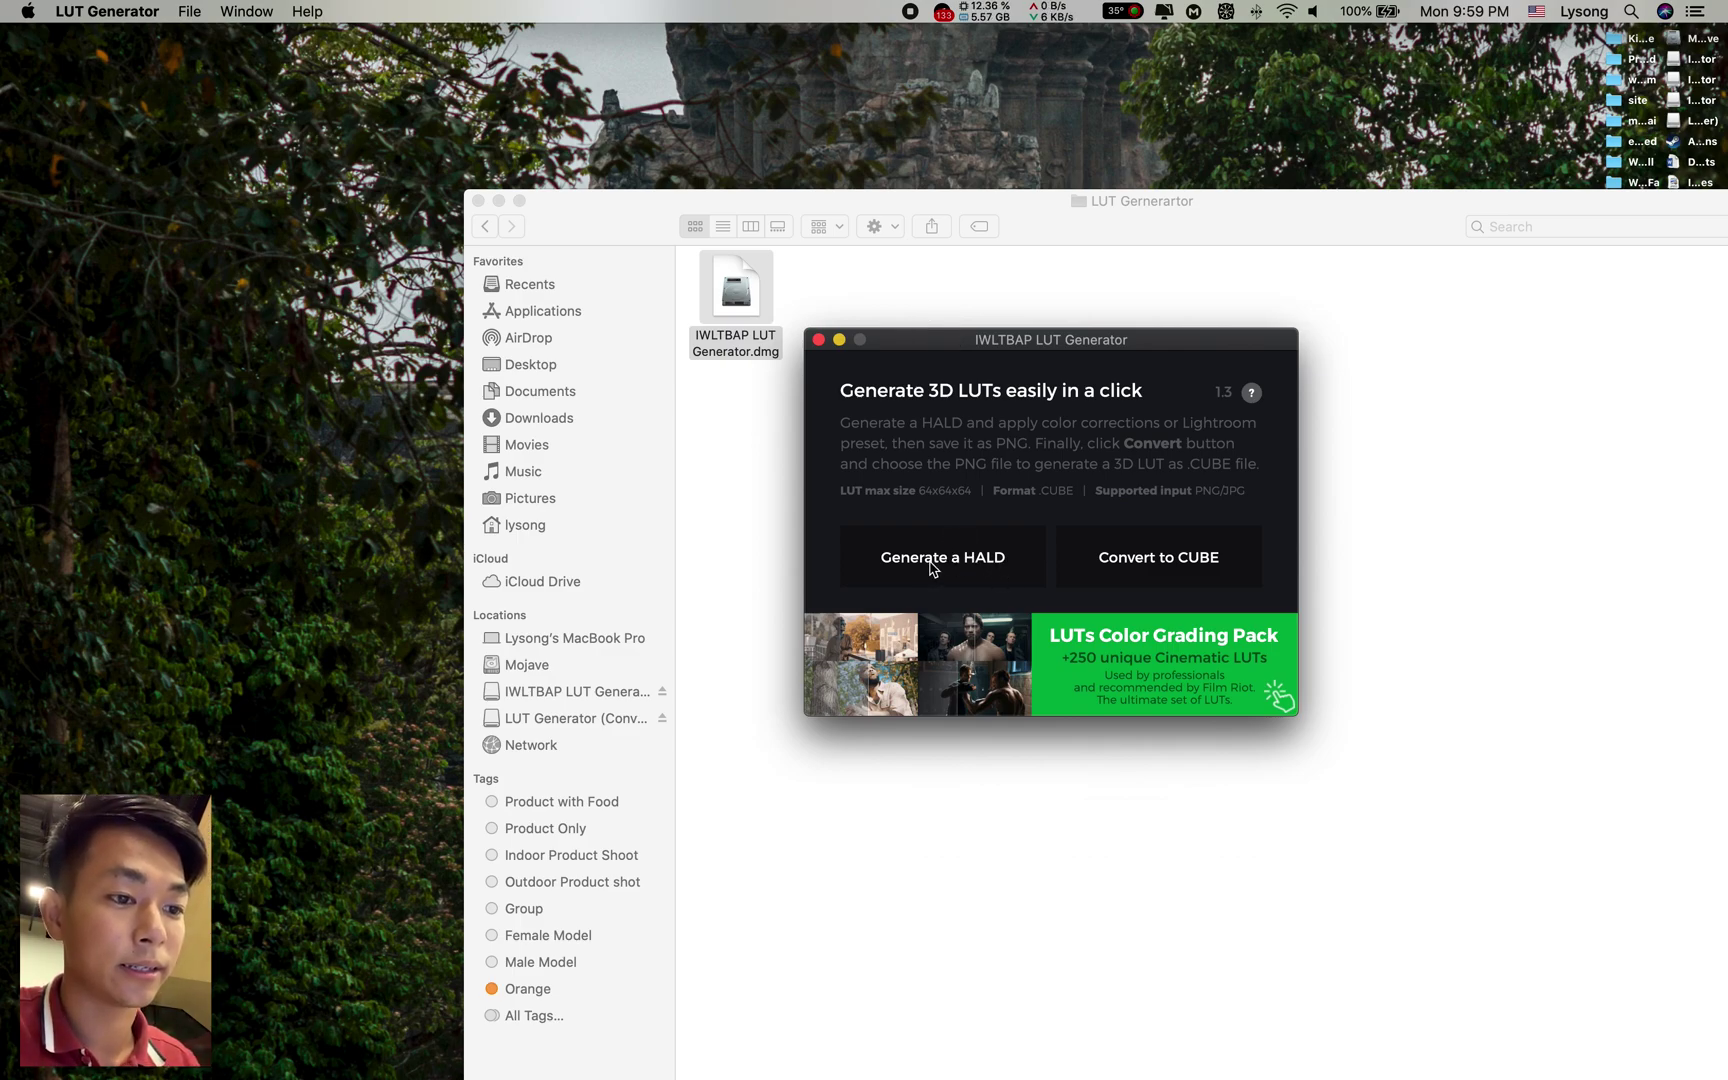
- Generate a neutral HALD image and save it into the Desktop's LUT Gernerartor folder
click(931, 562)
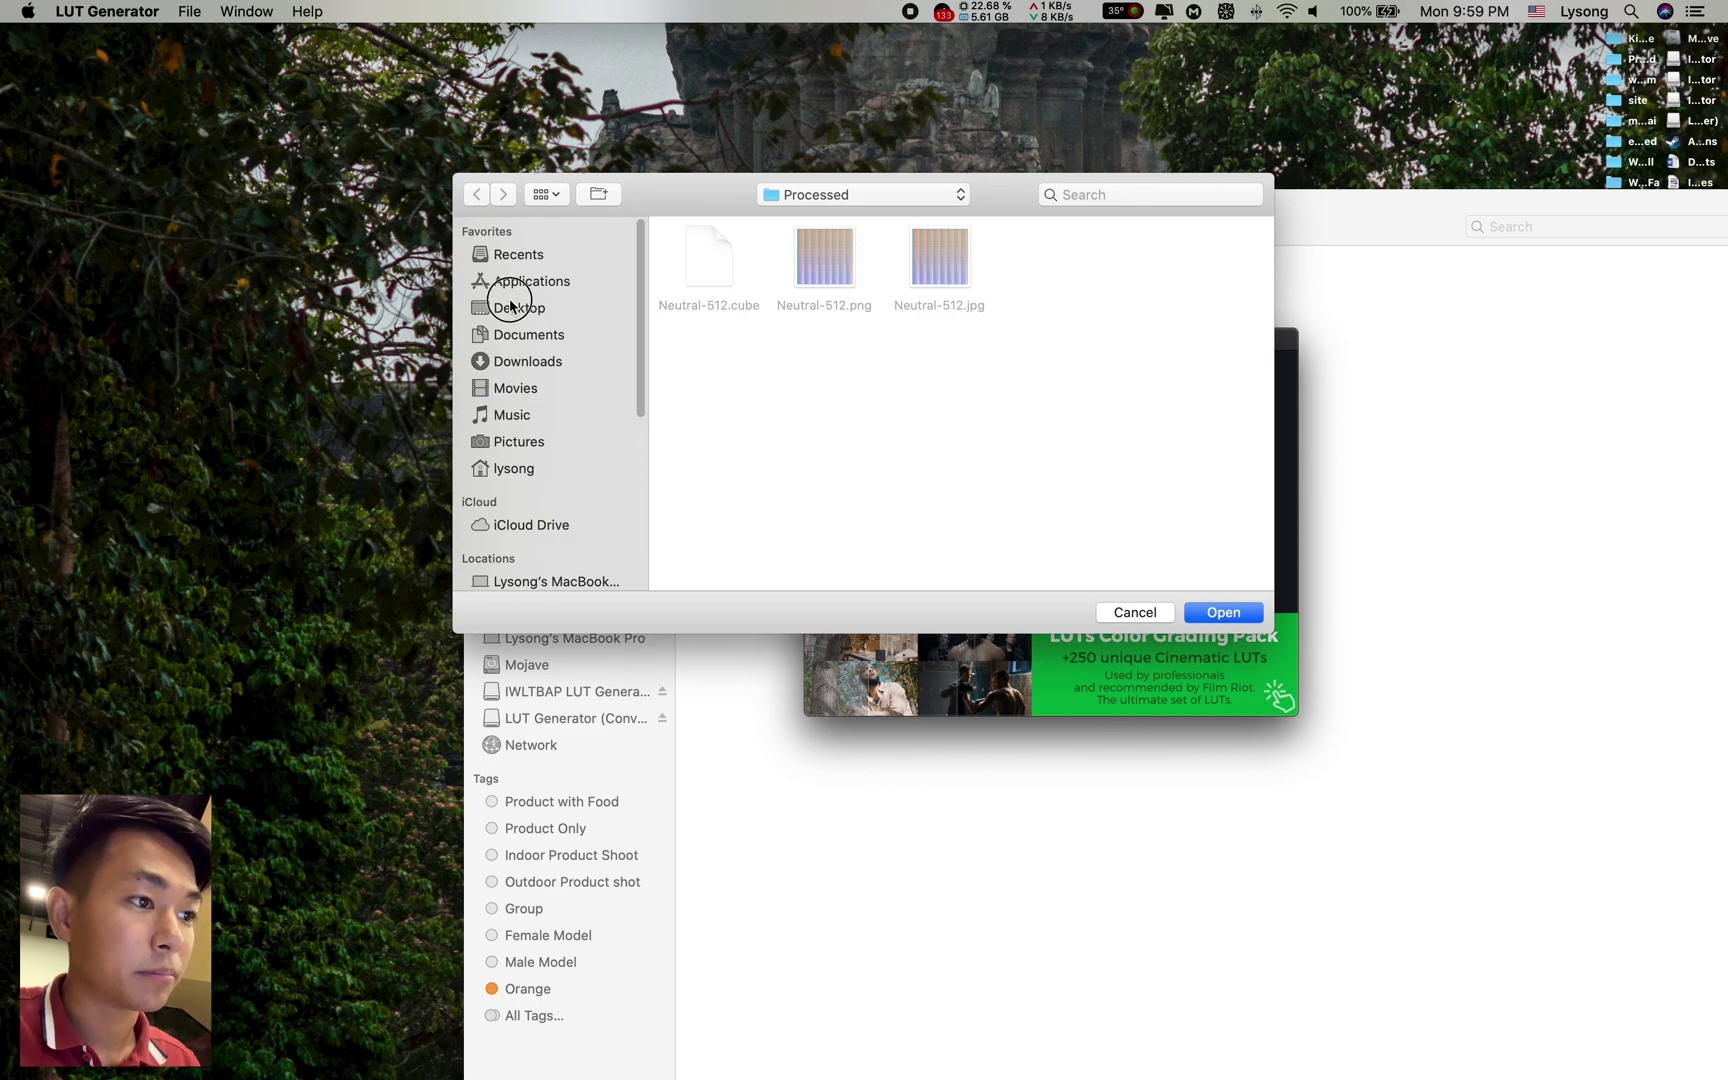
click(511, 306)
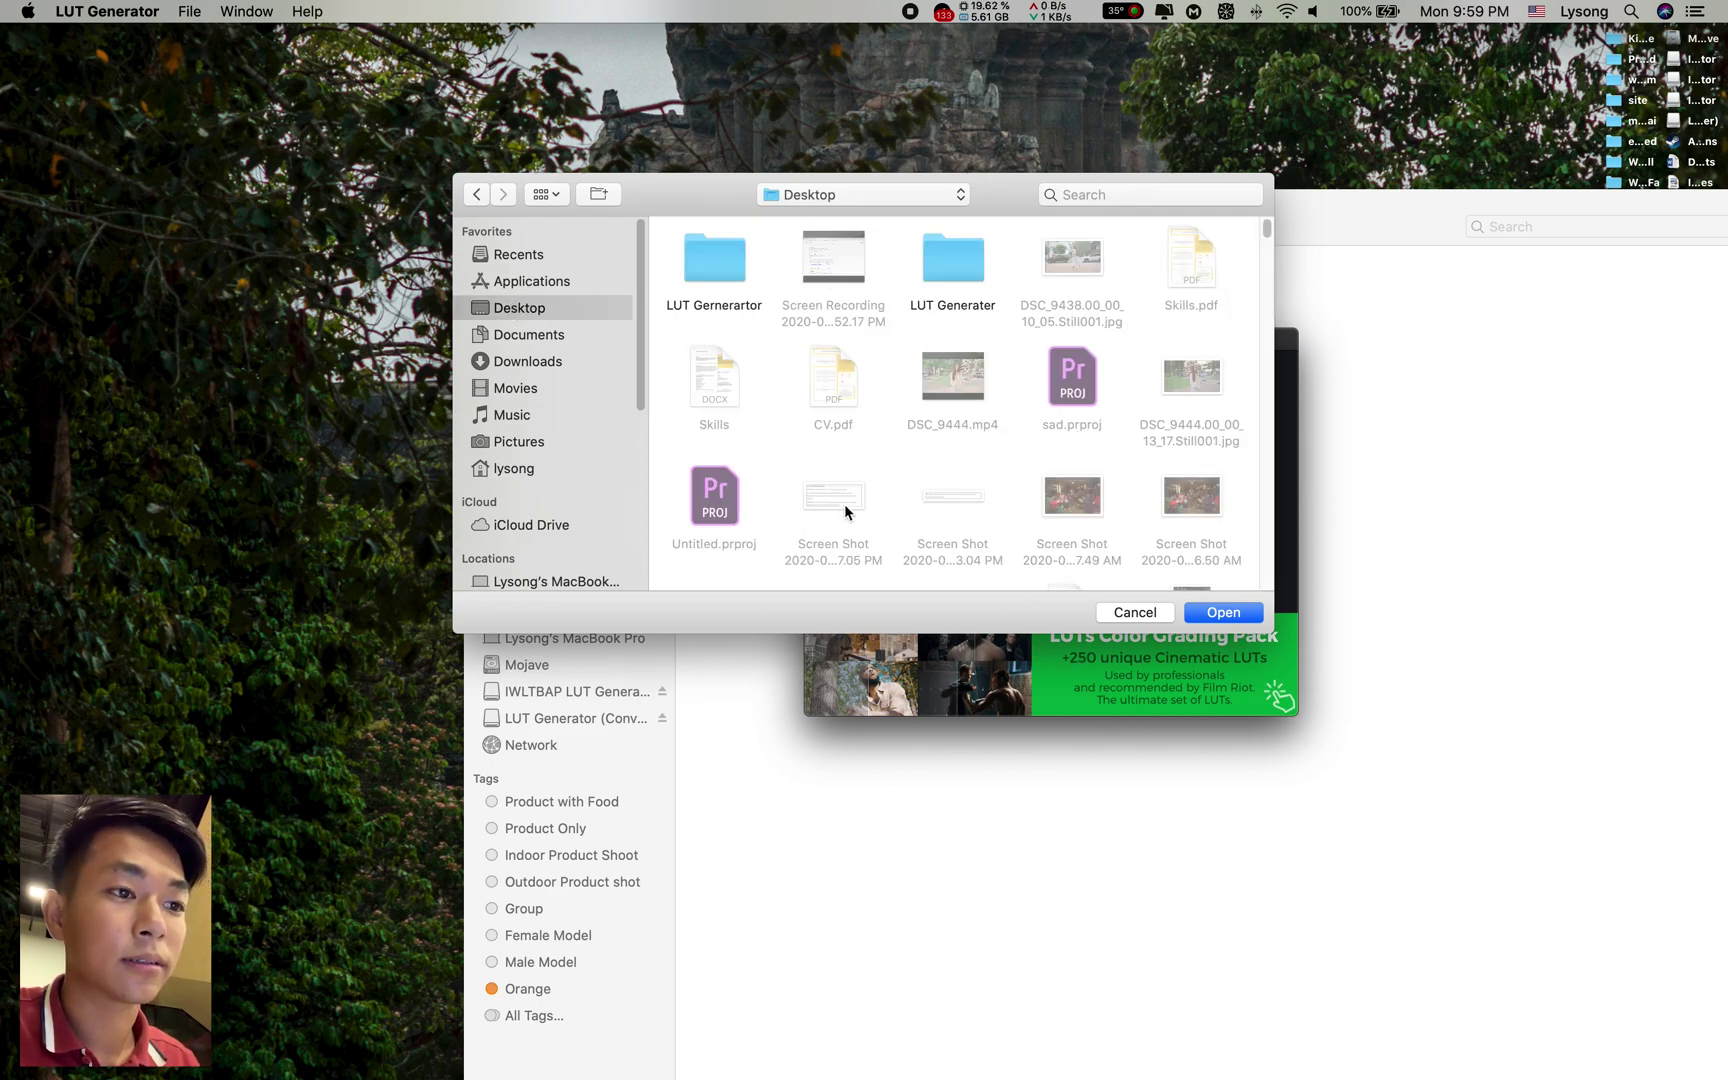
click(711, 266)
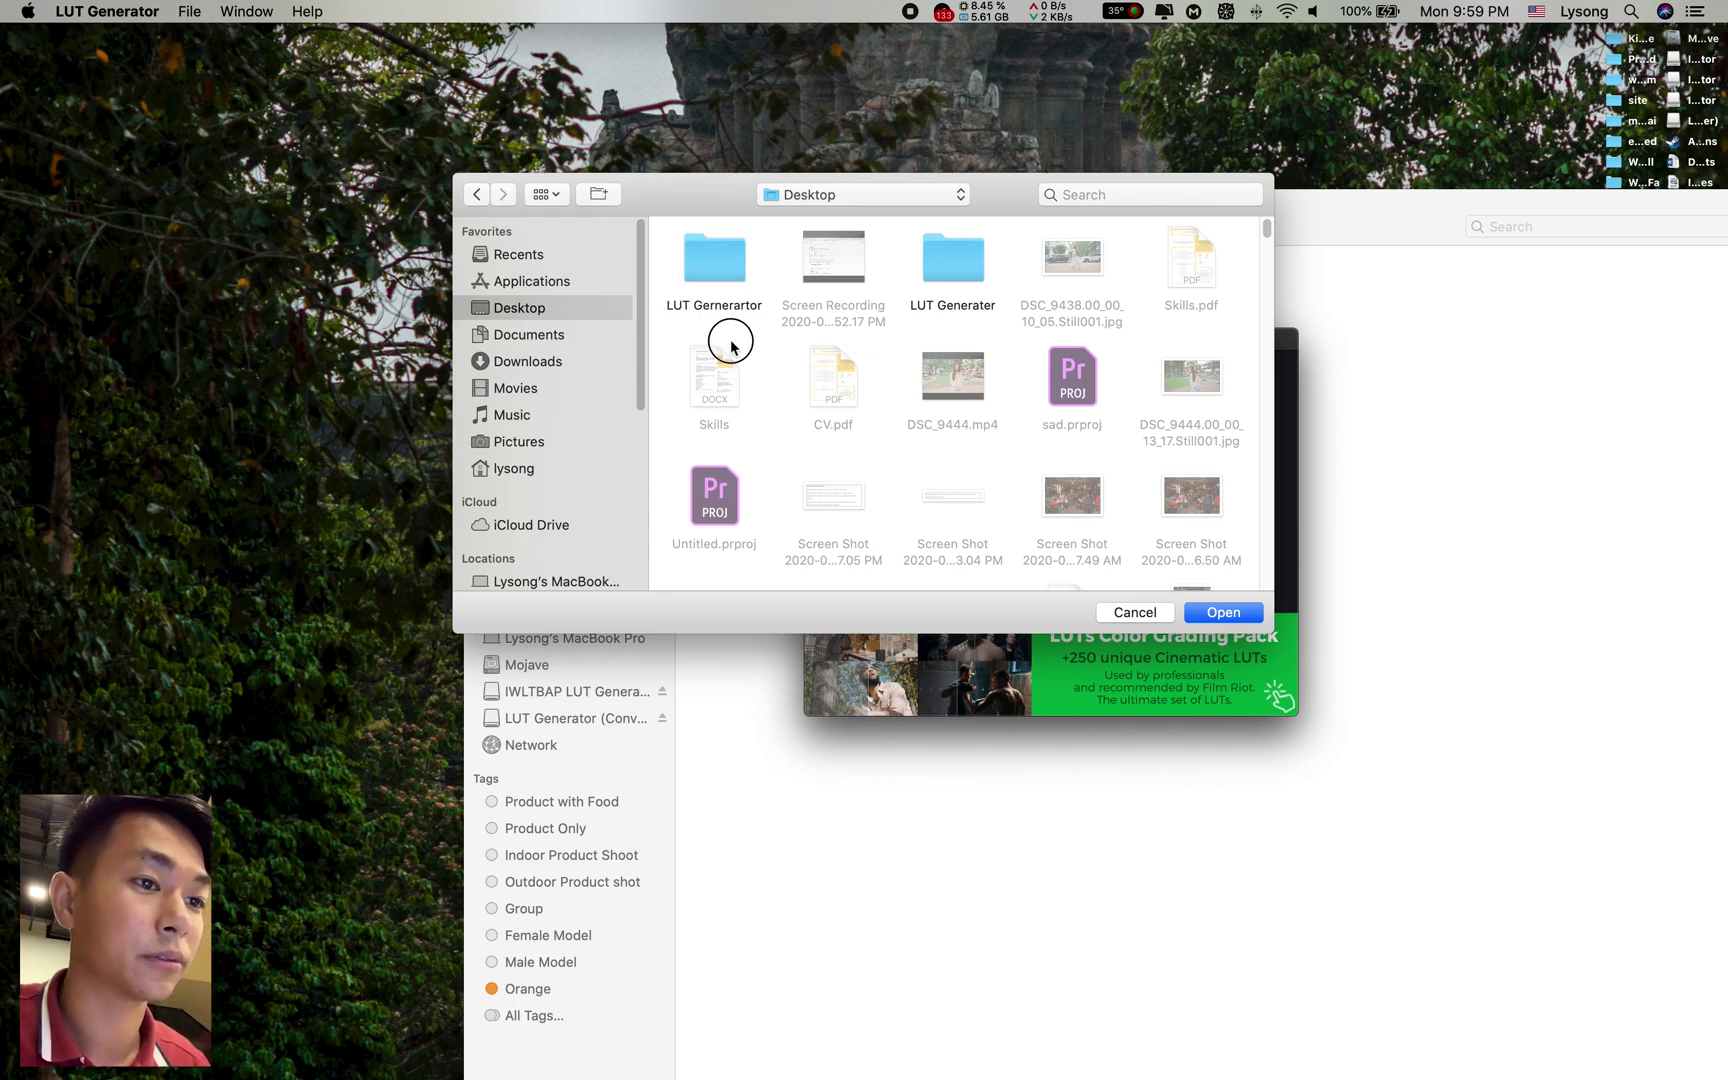
double_click(712, 266)
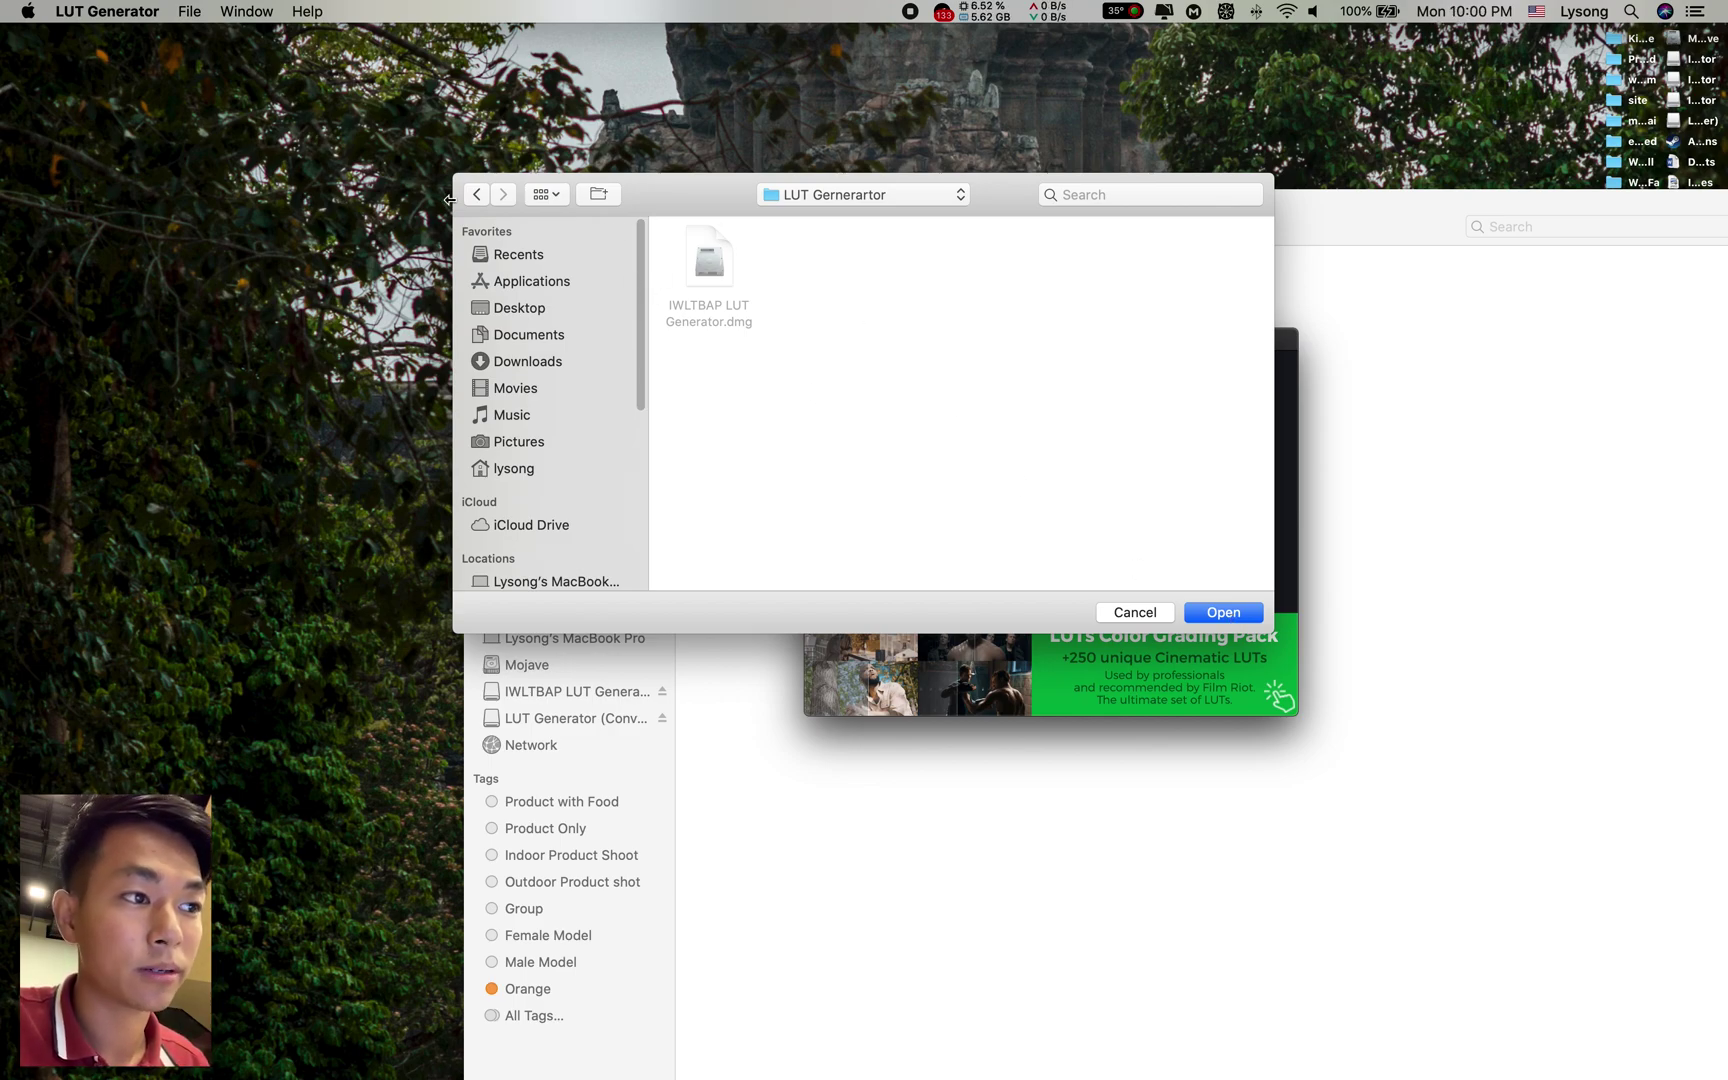
click(1204, 613)
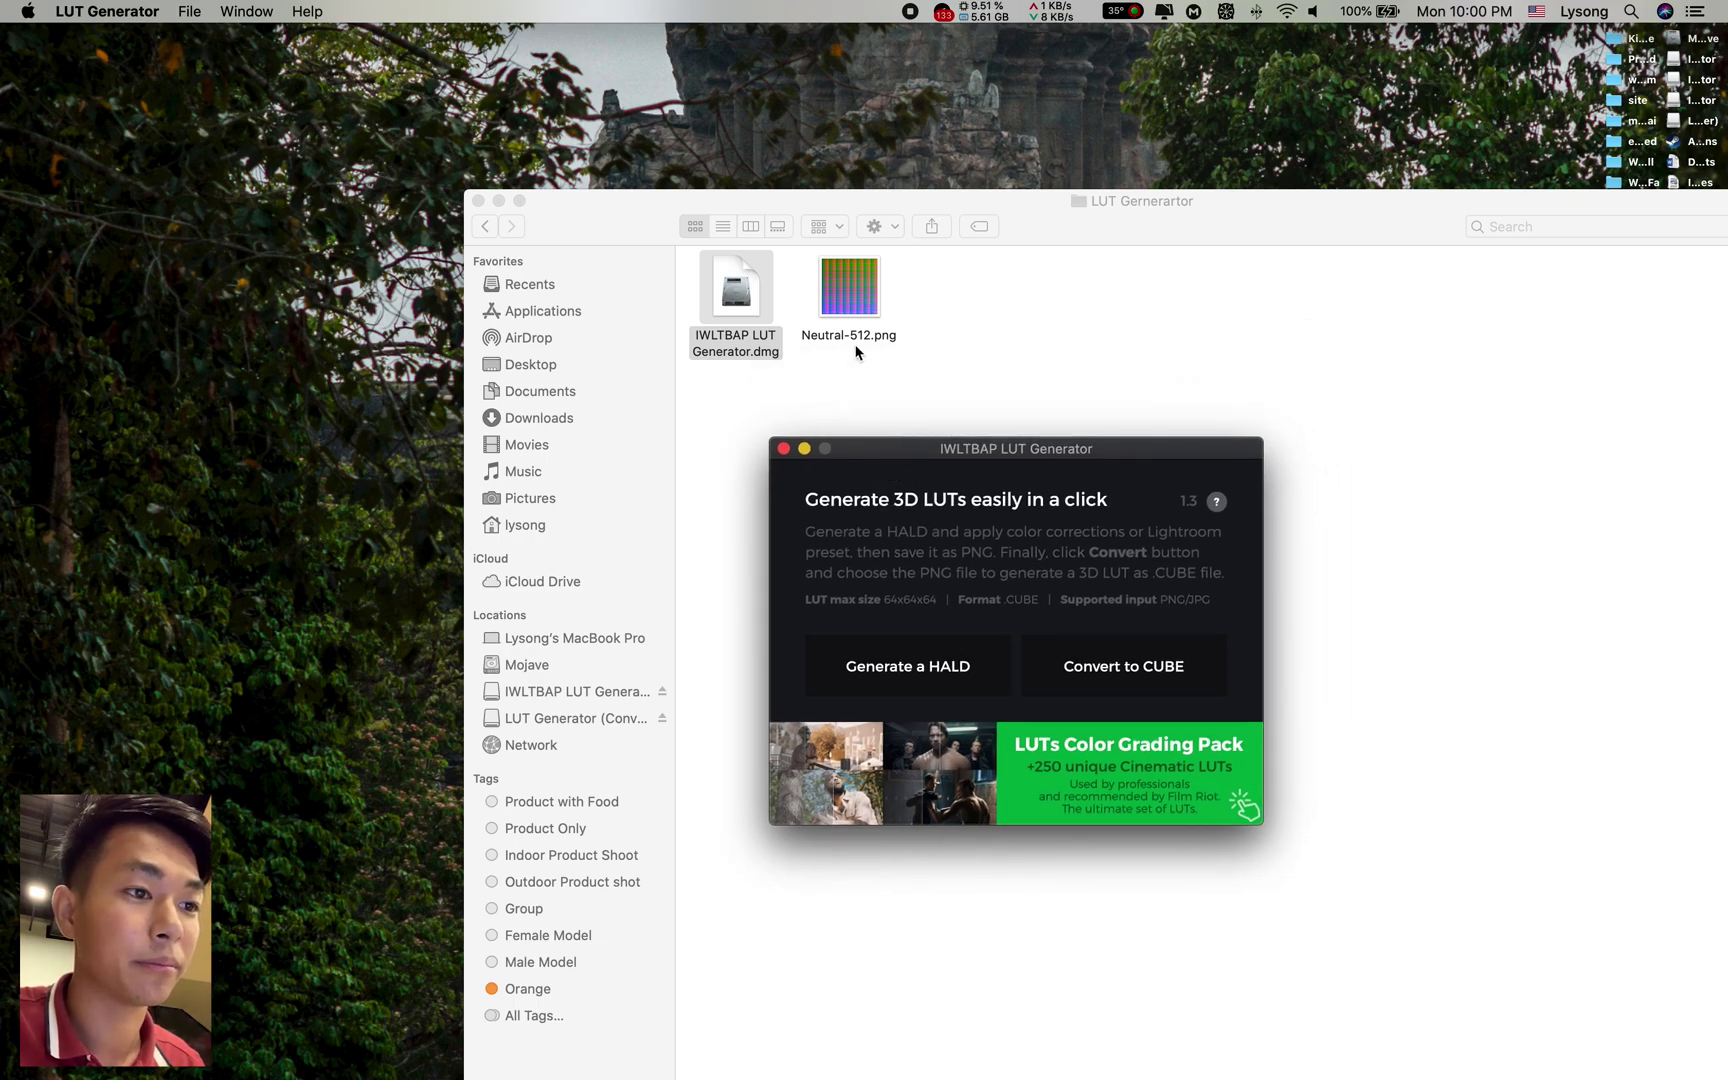
- Check the new Neutral-512.png in the folder and rearrange the LUT Generator and folder windows
click(851, 311)
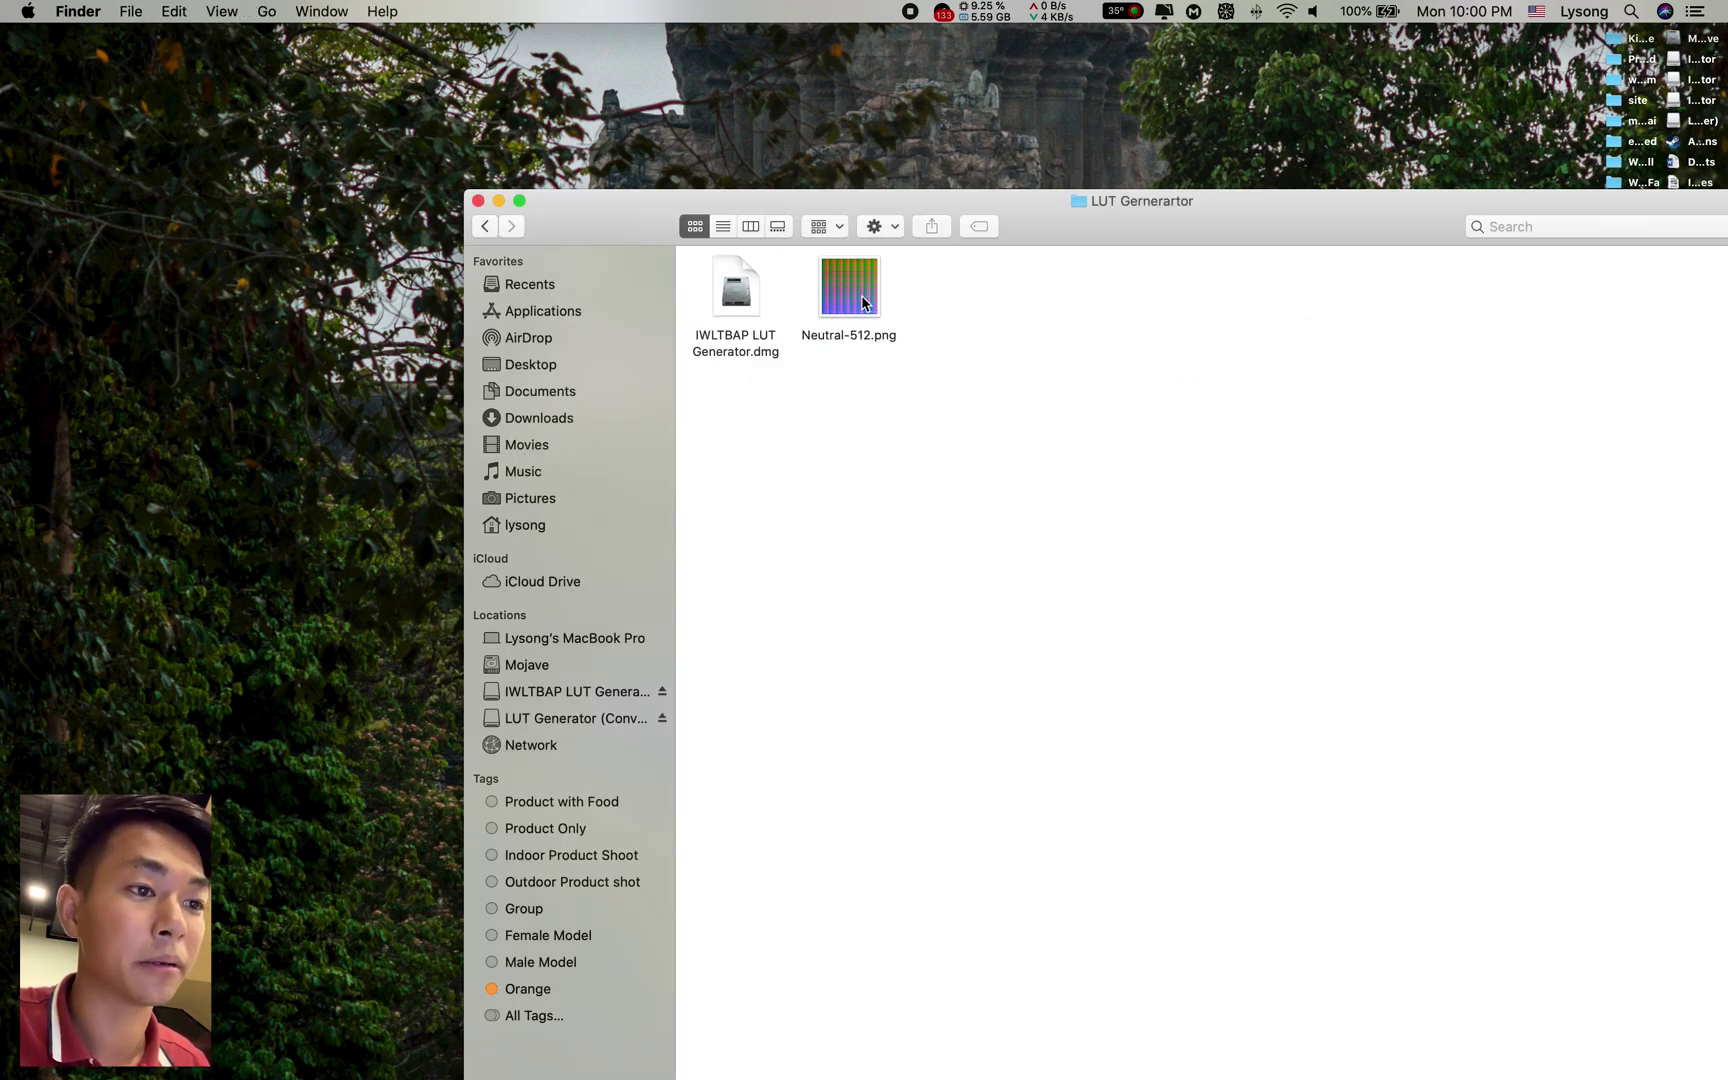
drag(958, 462, 962, 413)
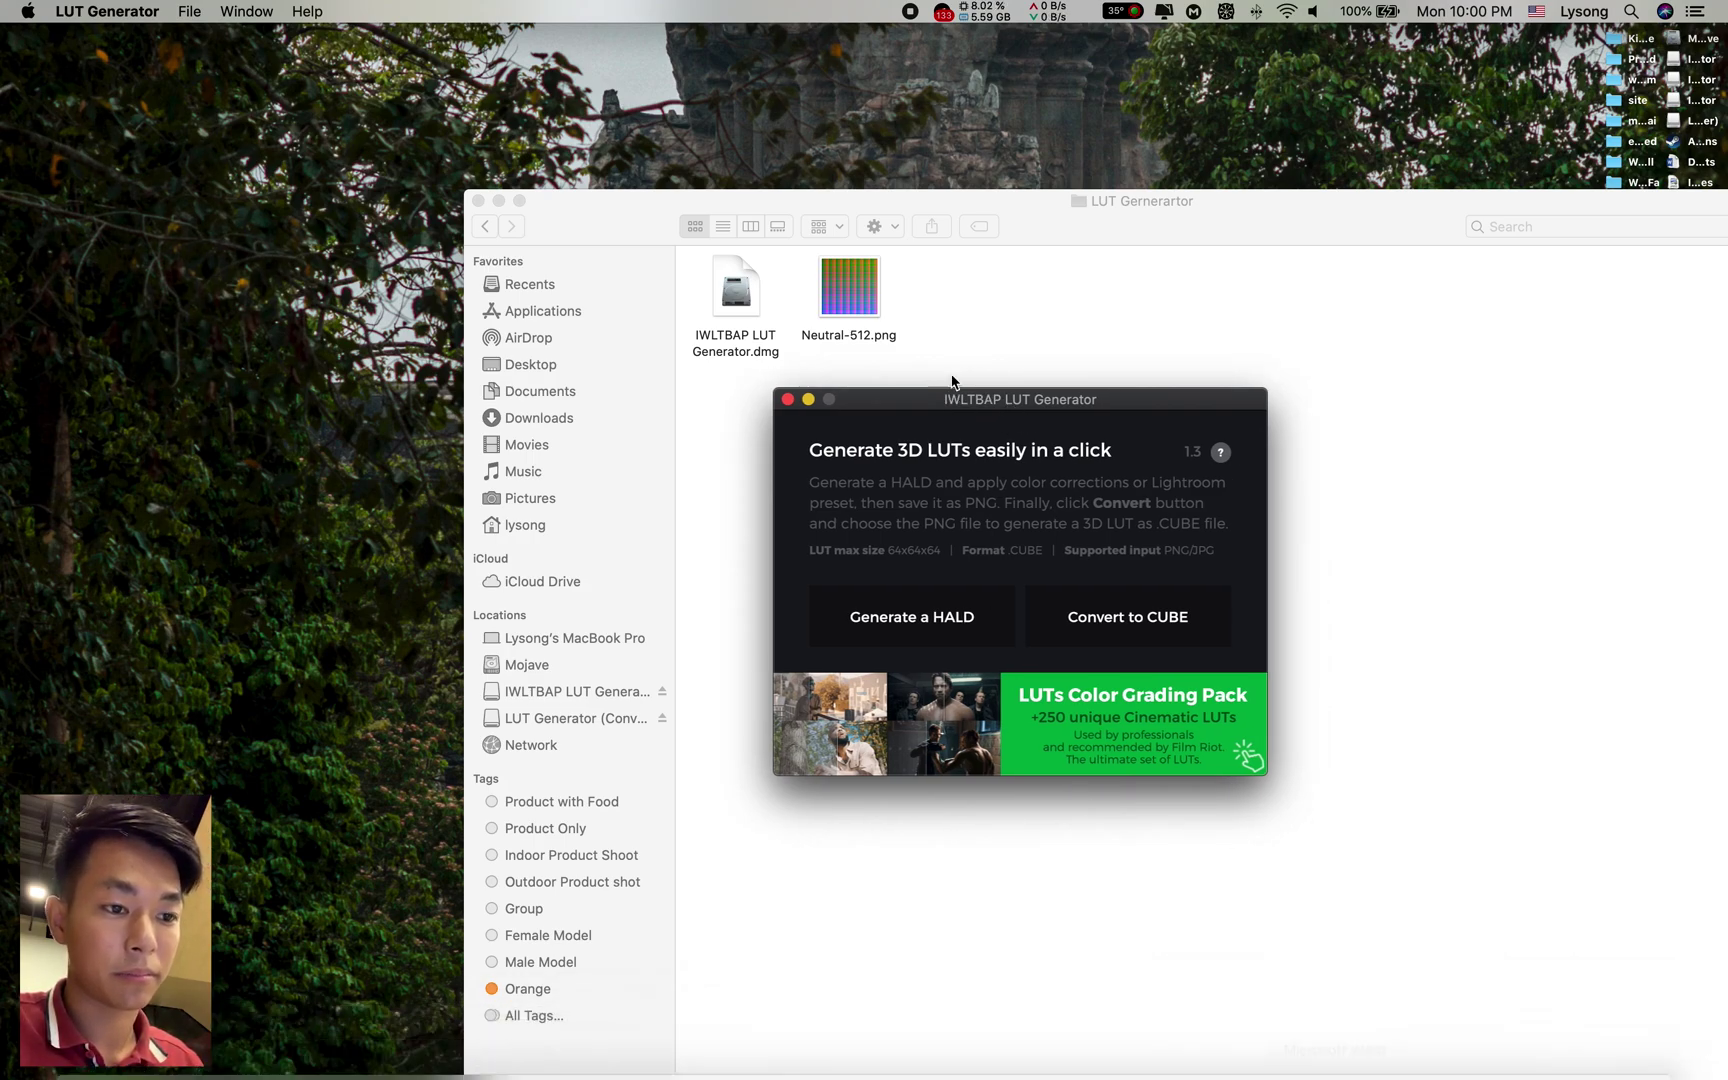
drag(950, 401, 838, 419)
drag(865, 311, 897, 354)
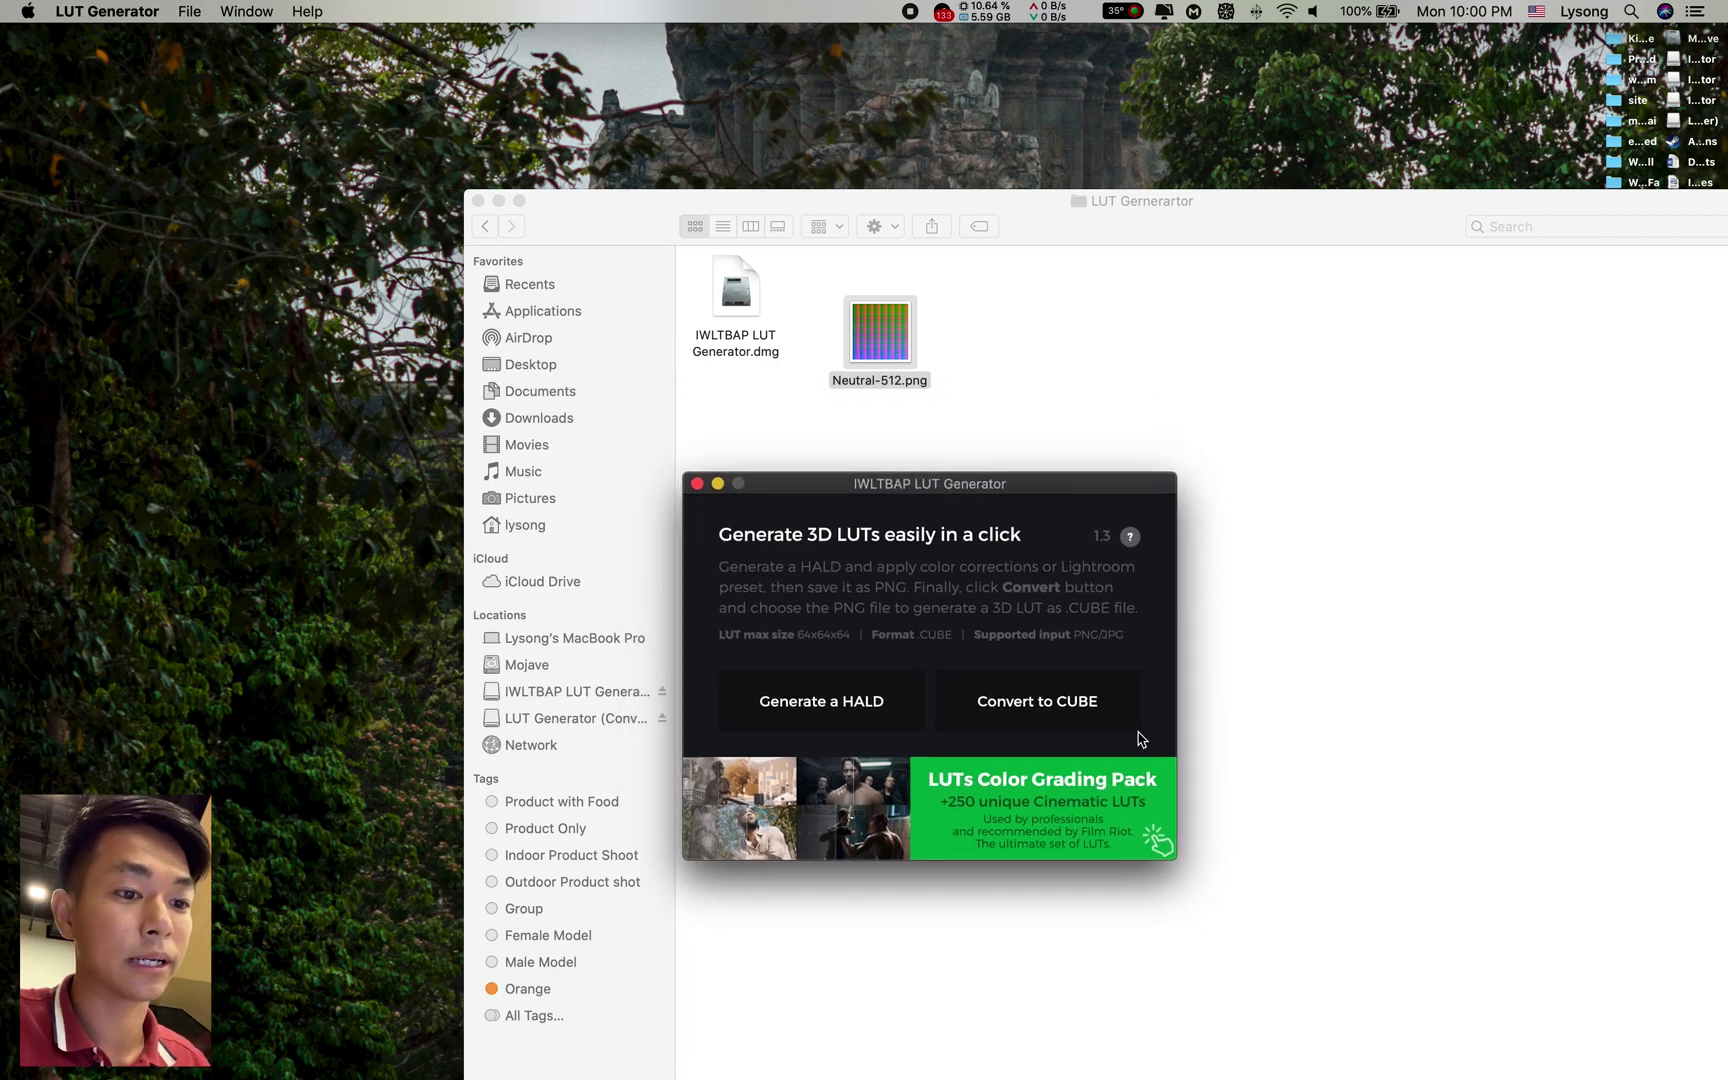
click(1026, 941)
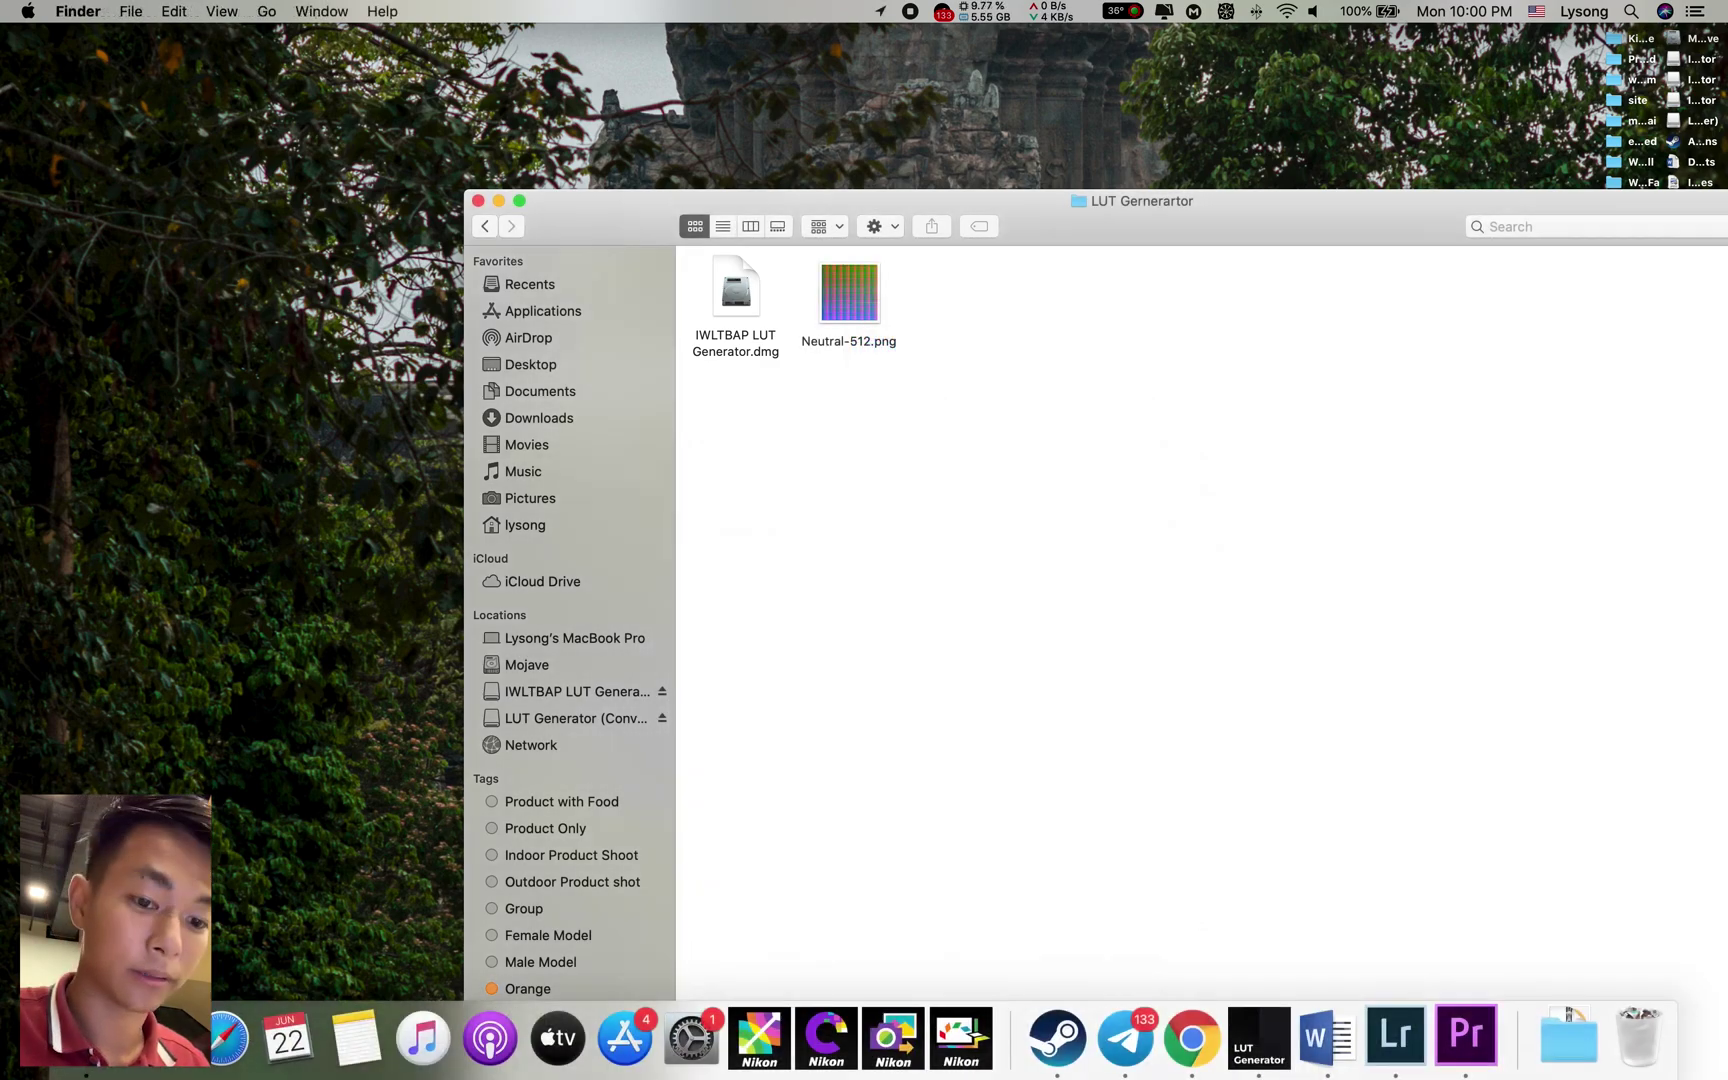
- Open the 'sad' project in Premiere Pro and drag DSC_9438.MOV in from the Kosamak San folder
click(1450, 1054)
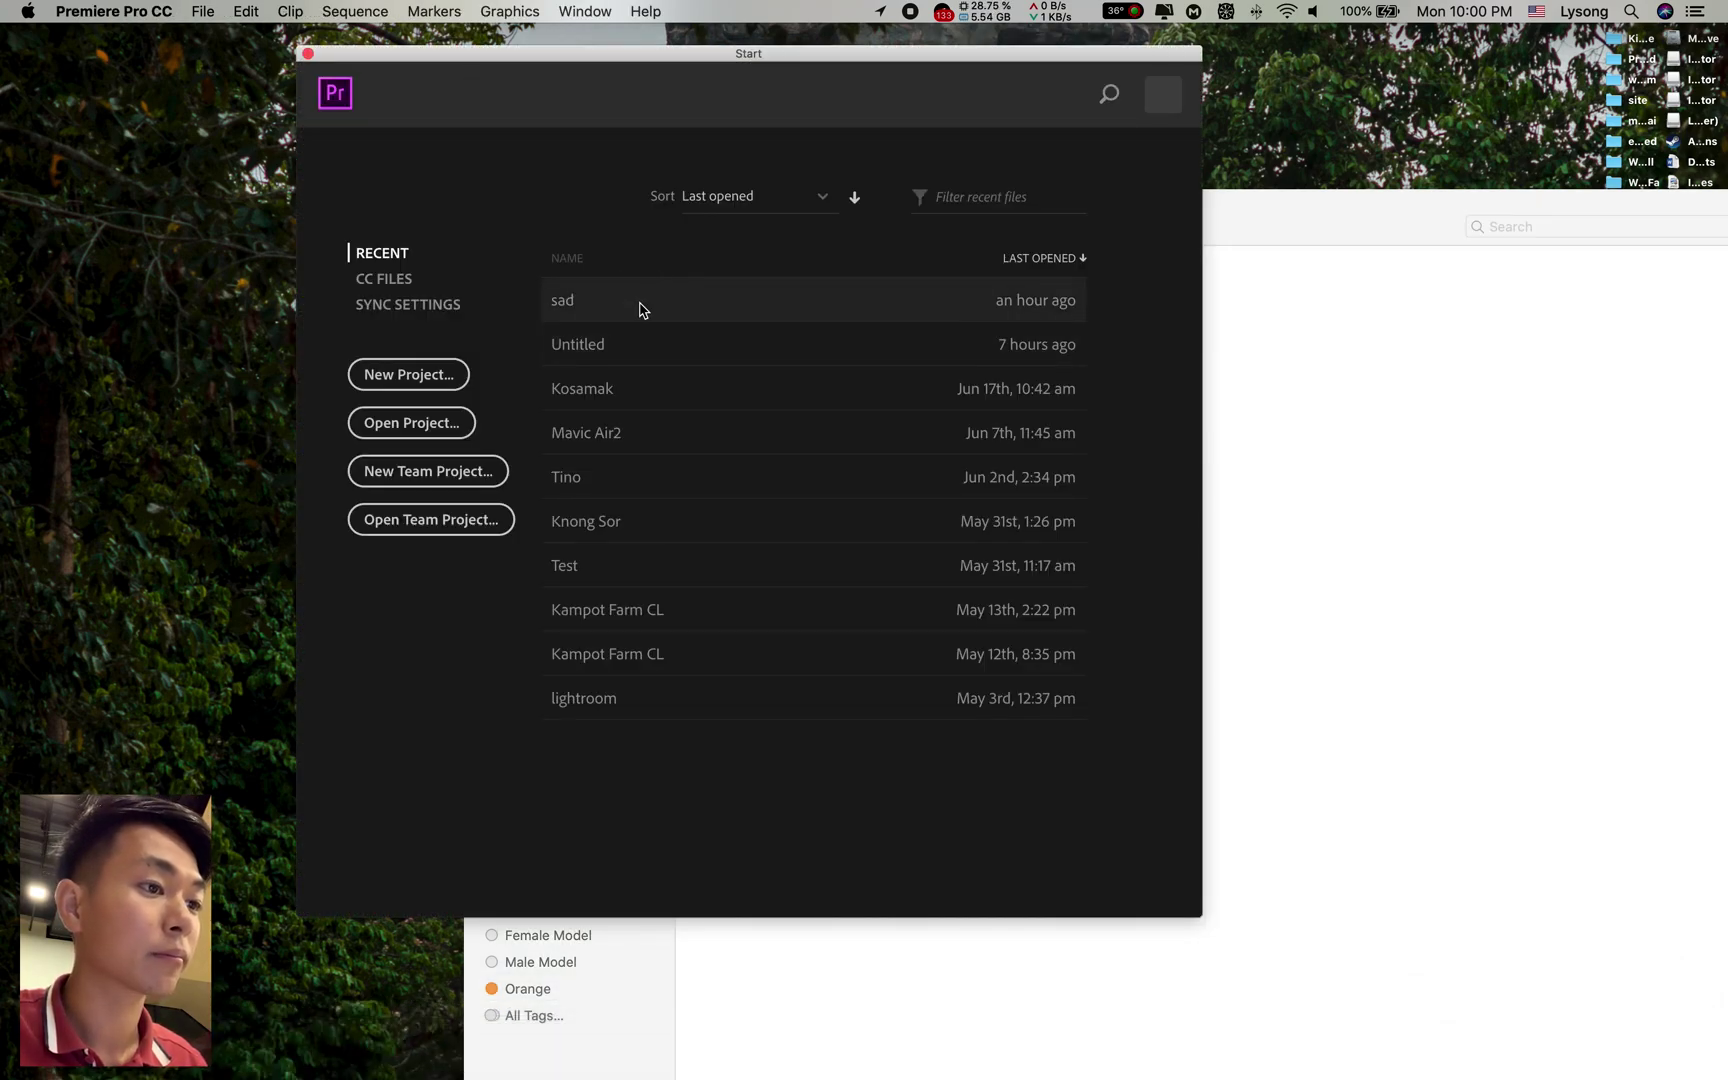
click(642, 309)
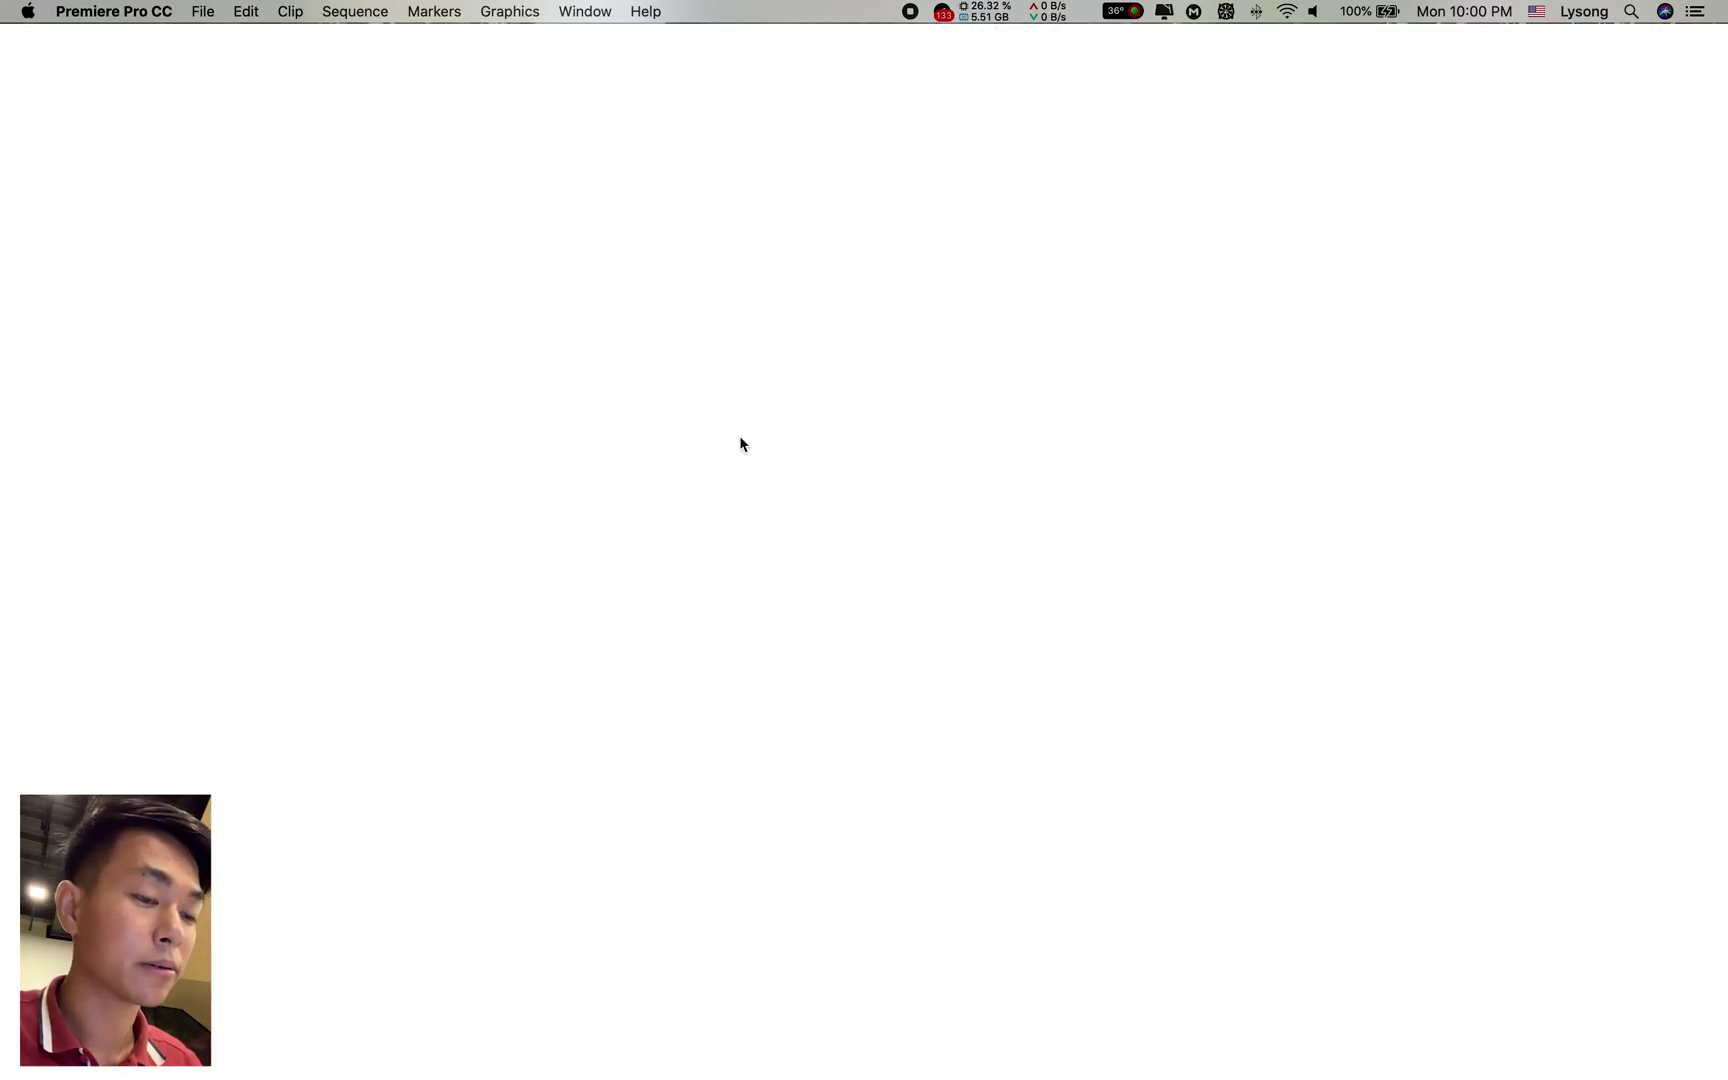
key(super+Tab)
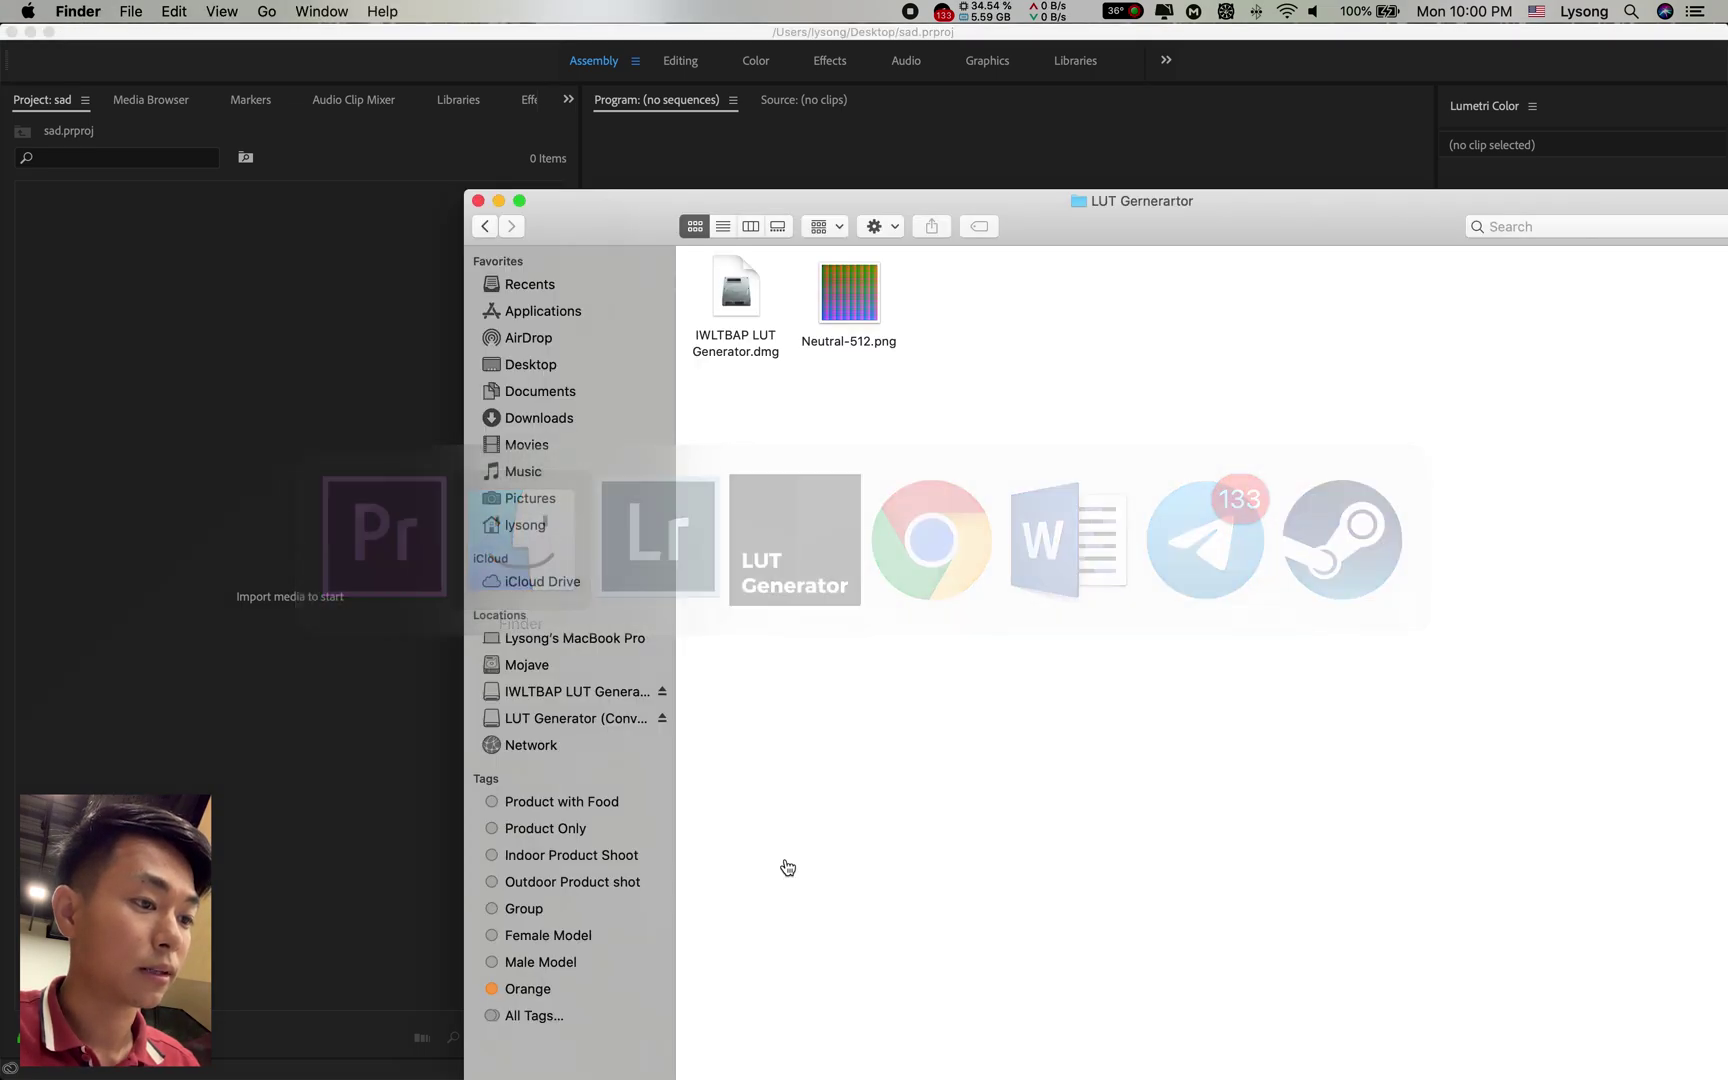
click(541, 363)
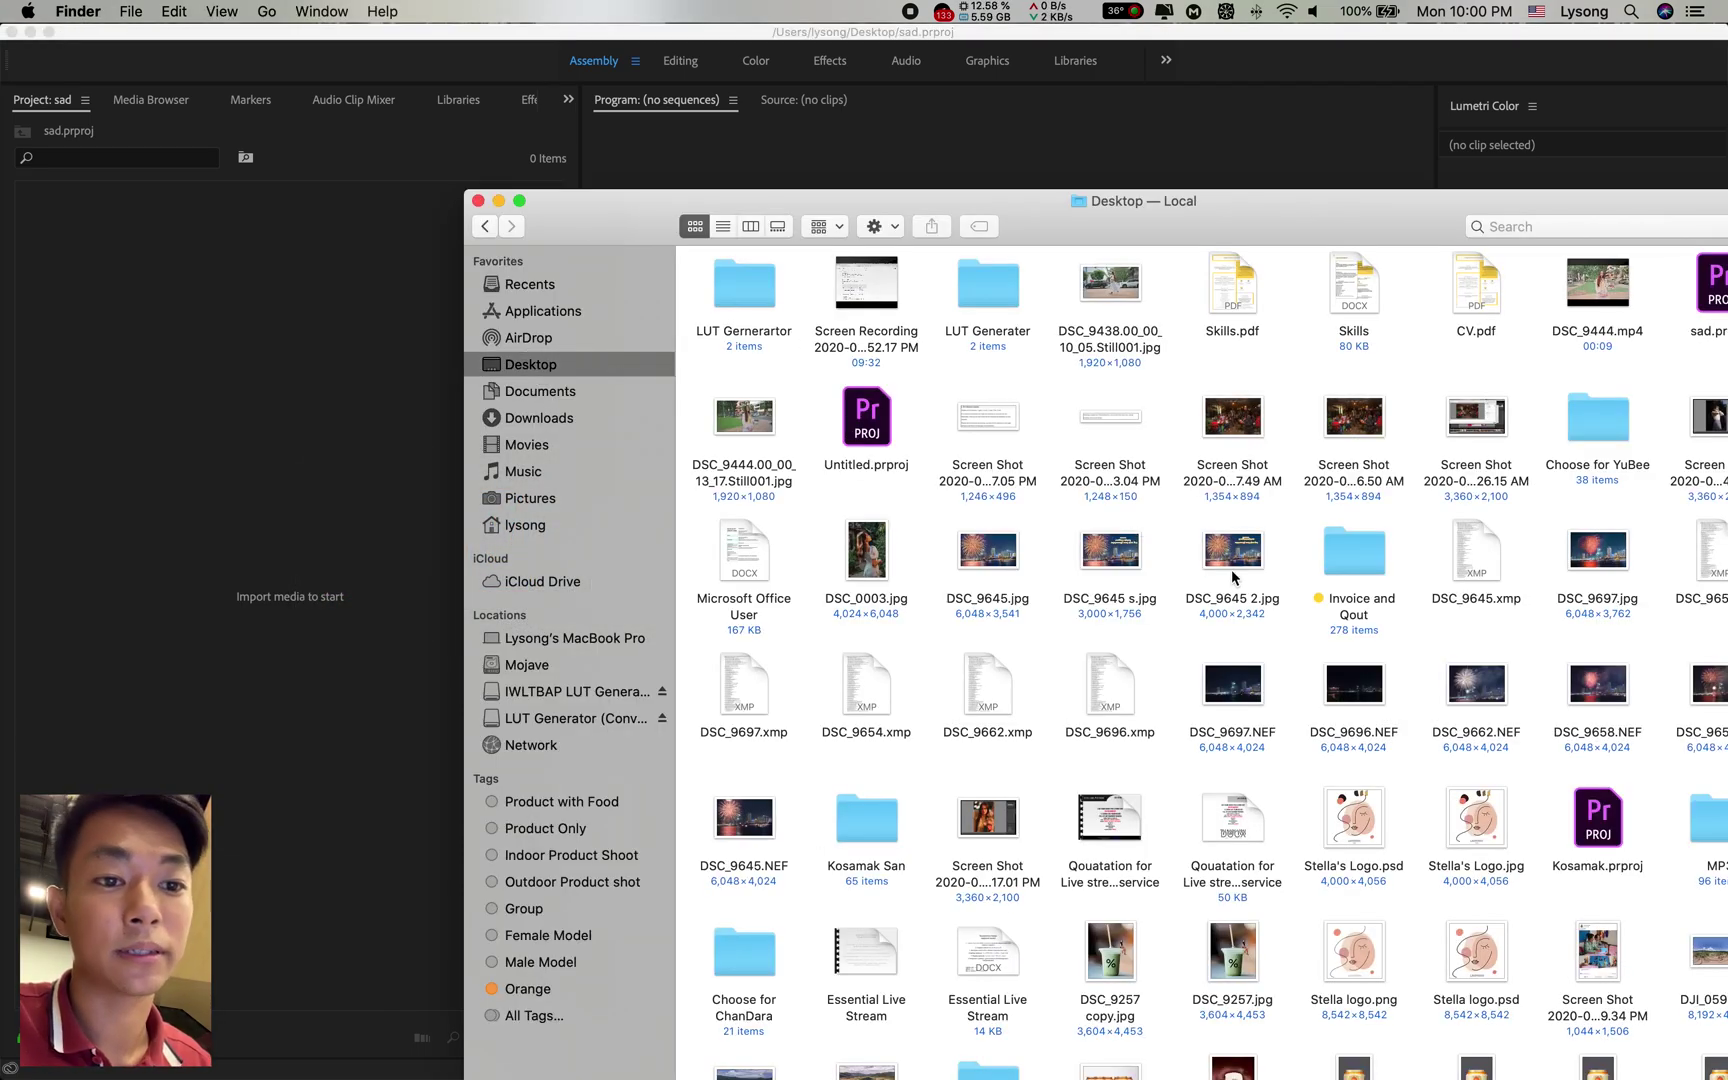
double_click(866, 822)
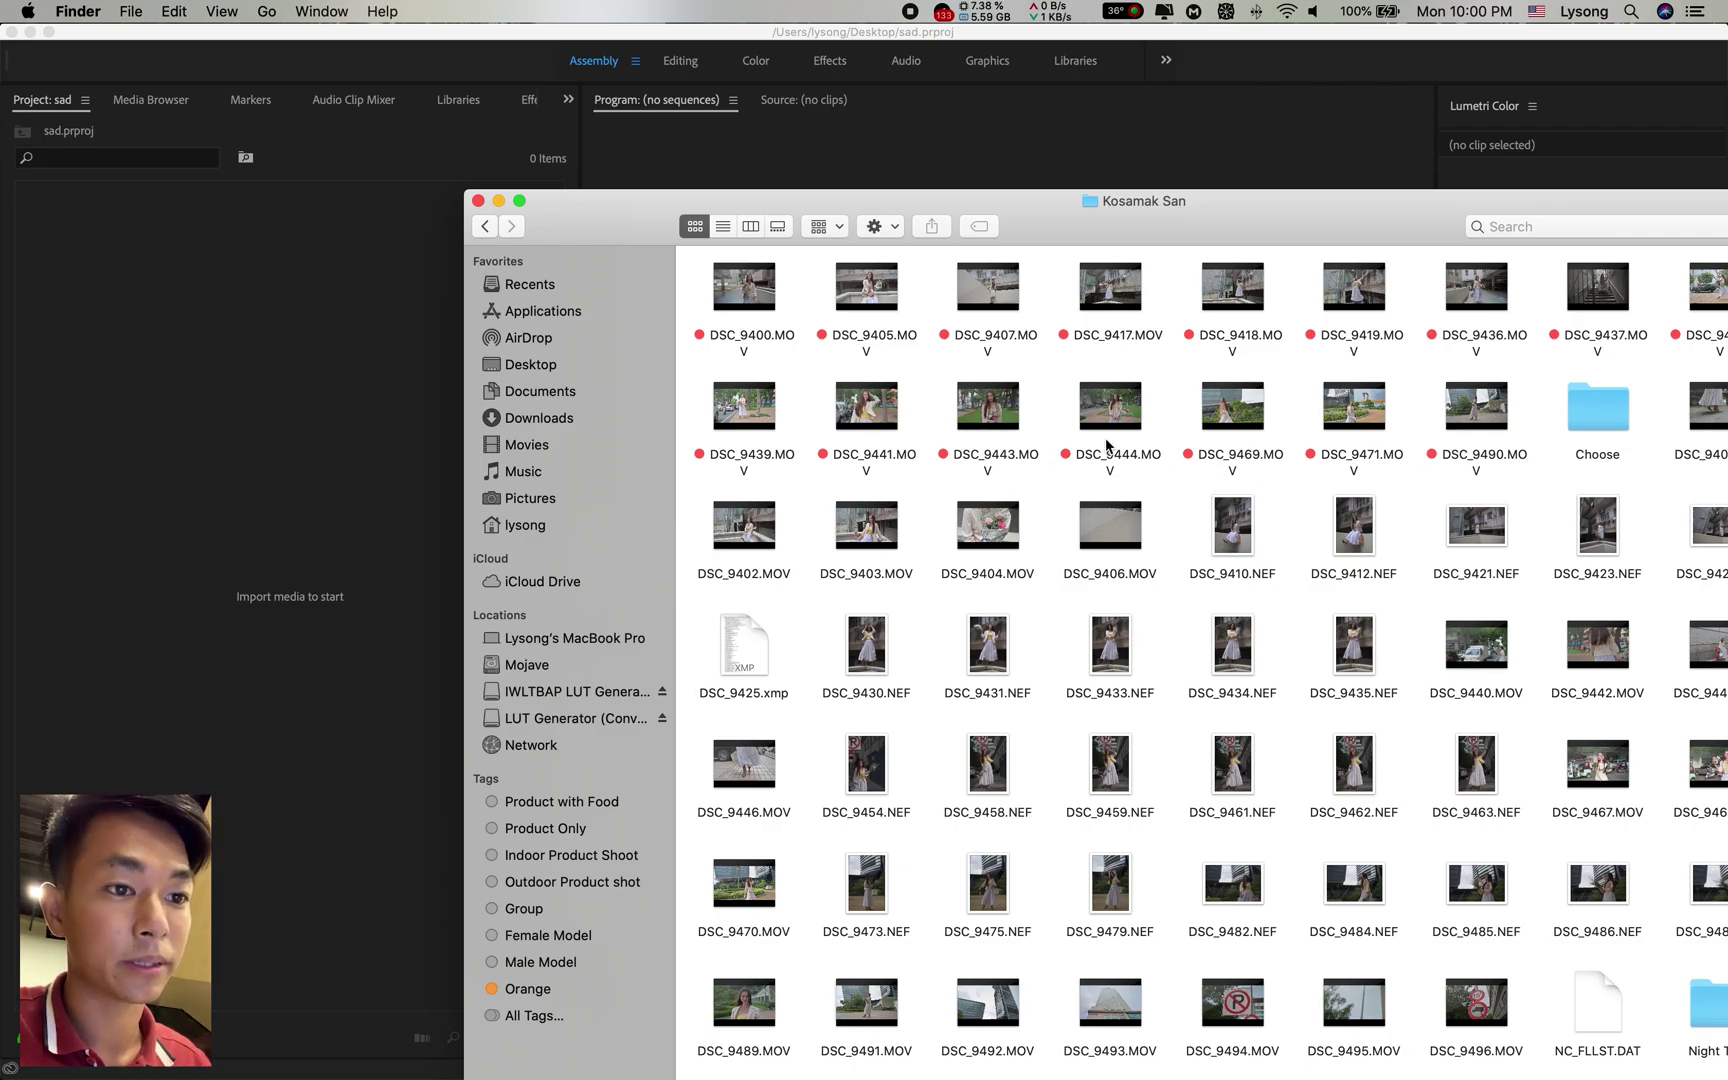
double_click(1090, 198)
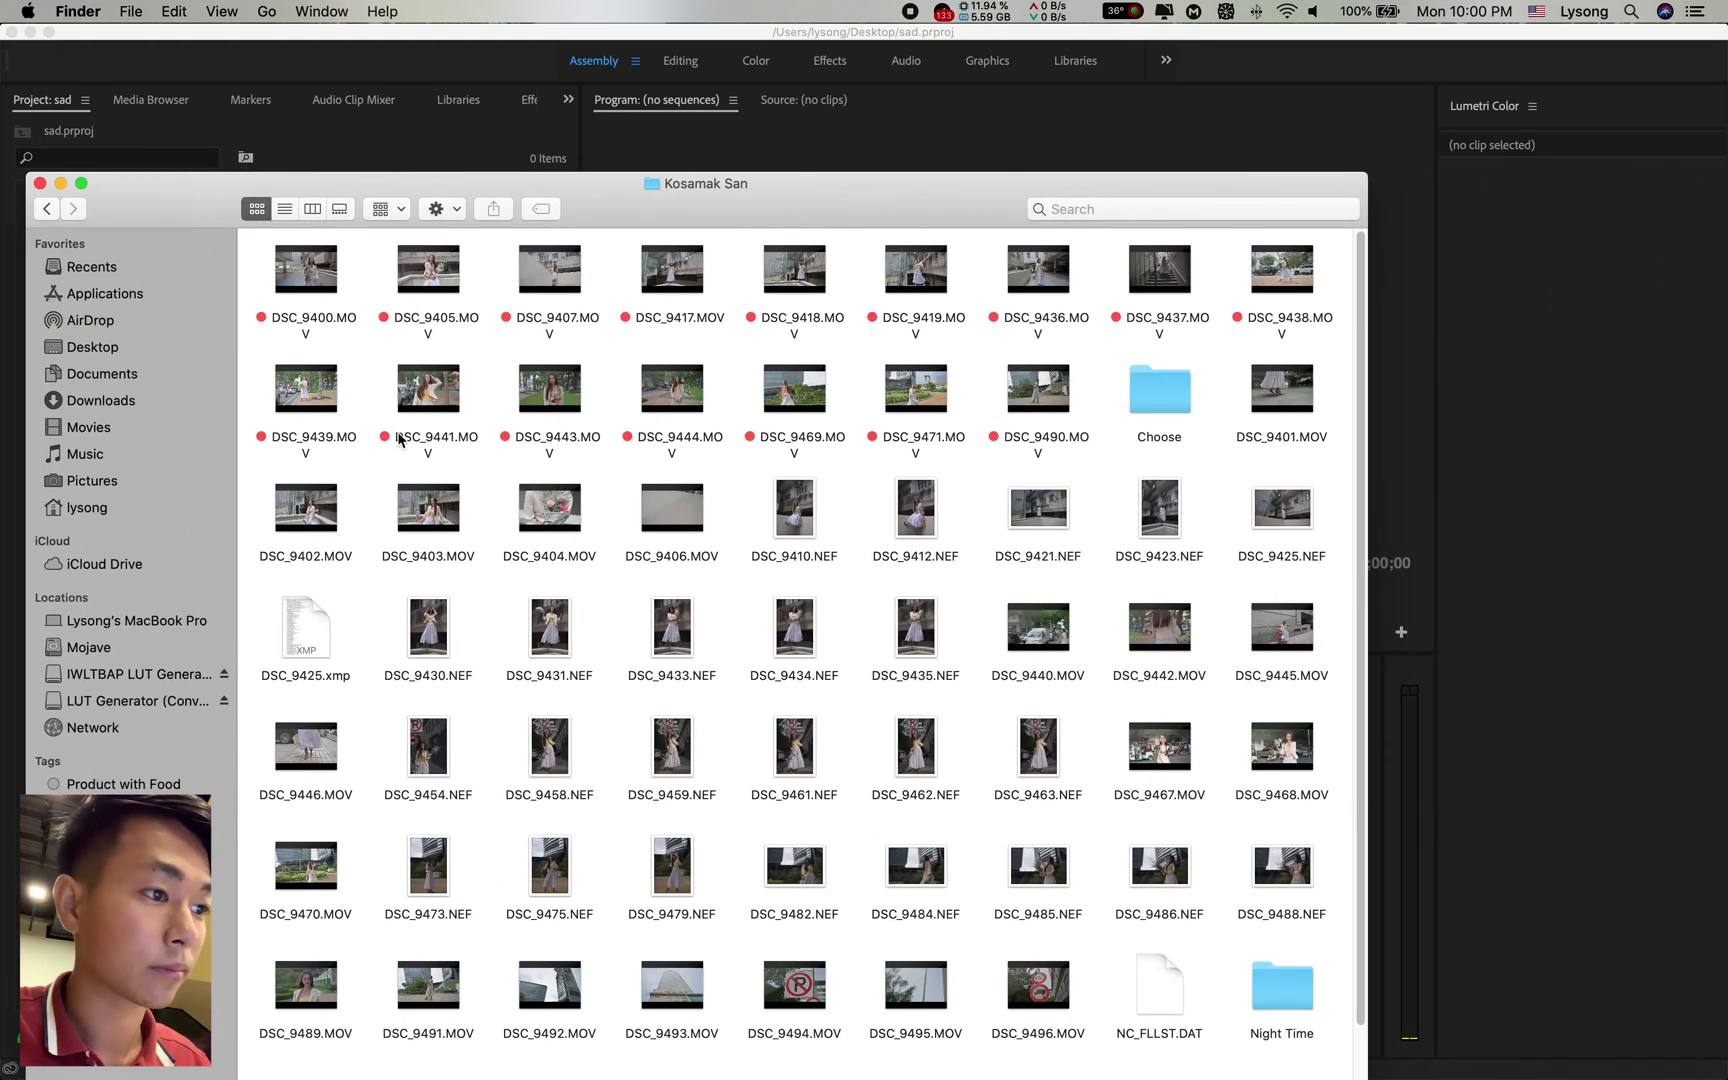
drag(866, 220, 962, 216)
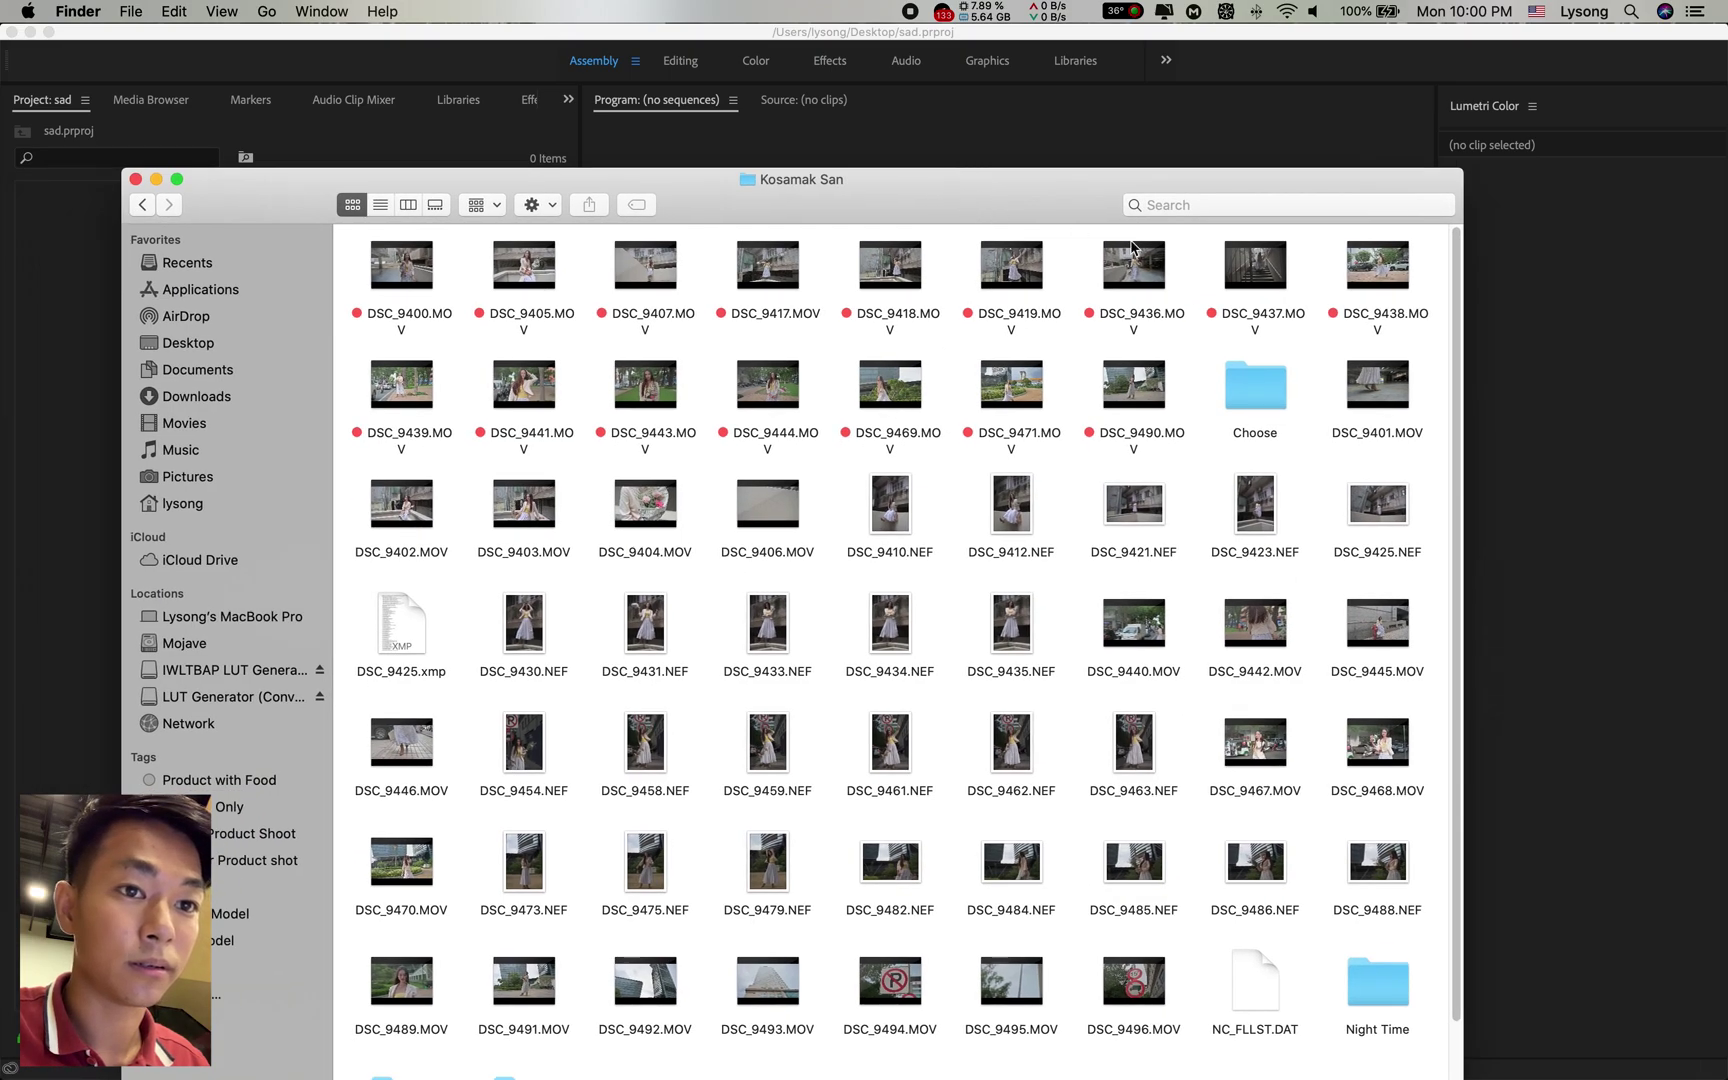
mouse_move(1380, 310)
mouse_down()
mouse_move(1360, 368)
mouse_move(850, 848)
mouse_up()
key(super+Tab)
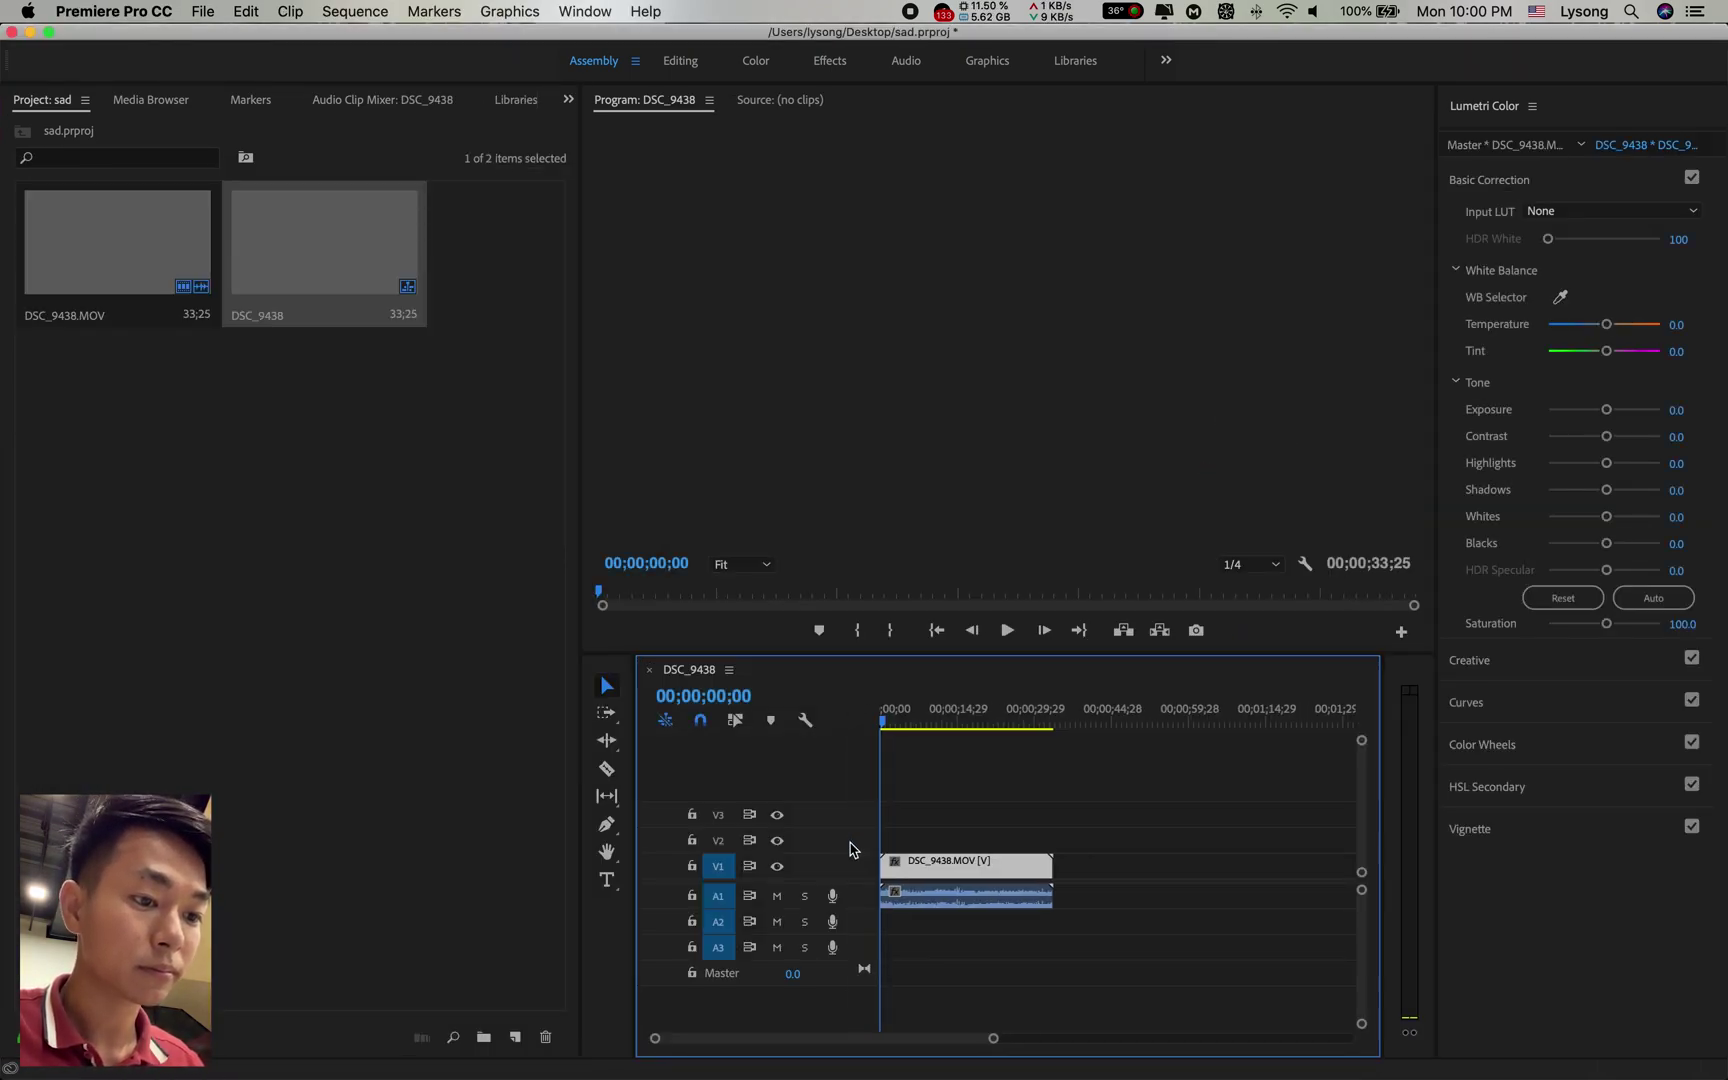
- Scrub the DSC_9438 sequence to the frame at 00;00;15;17
click(920, 728)
drag(922, 734, 950, 726)
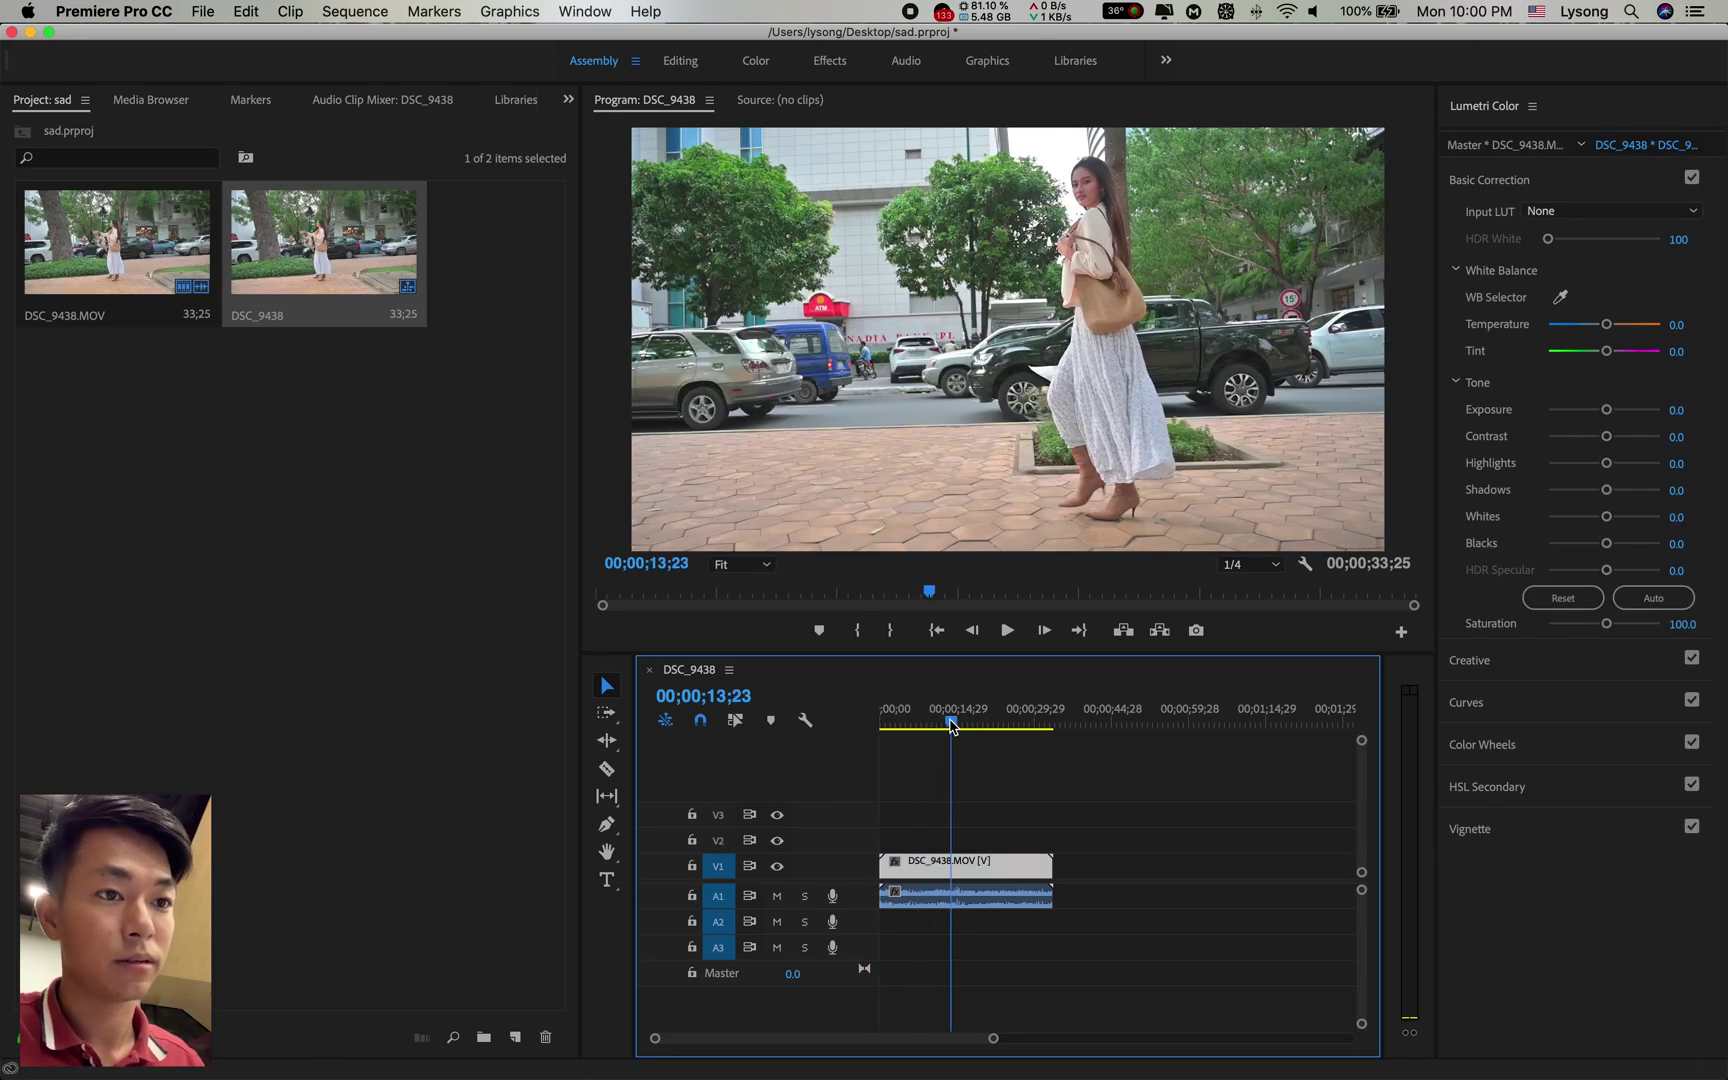
click(966, 720)
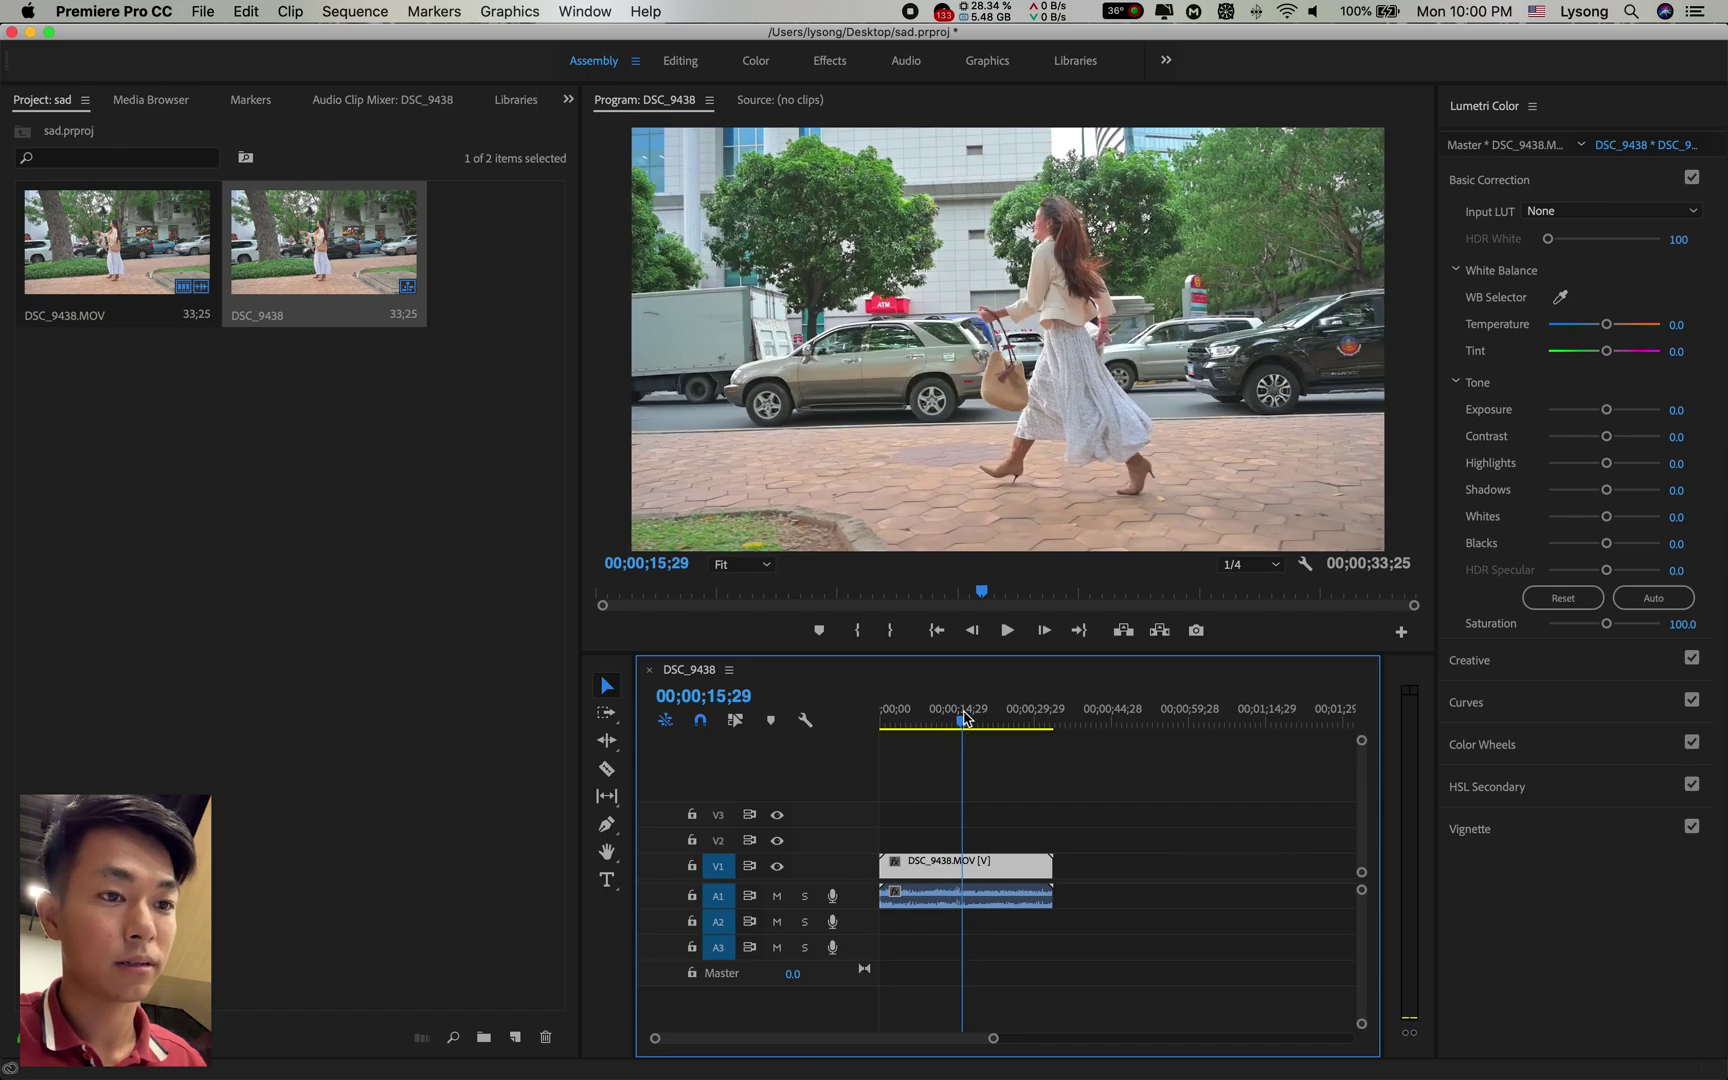
click(971, 718)
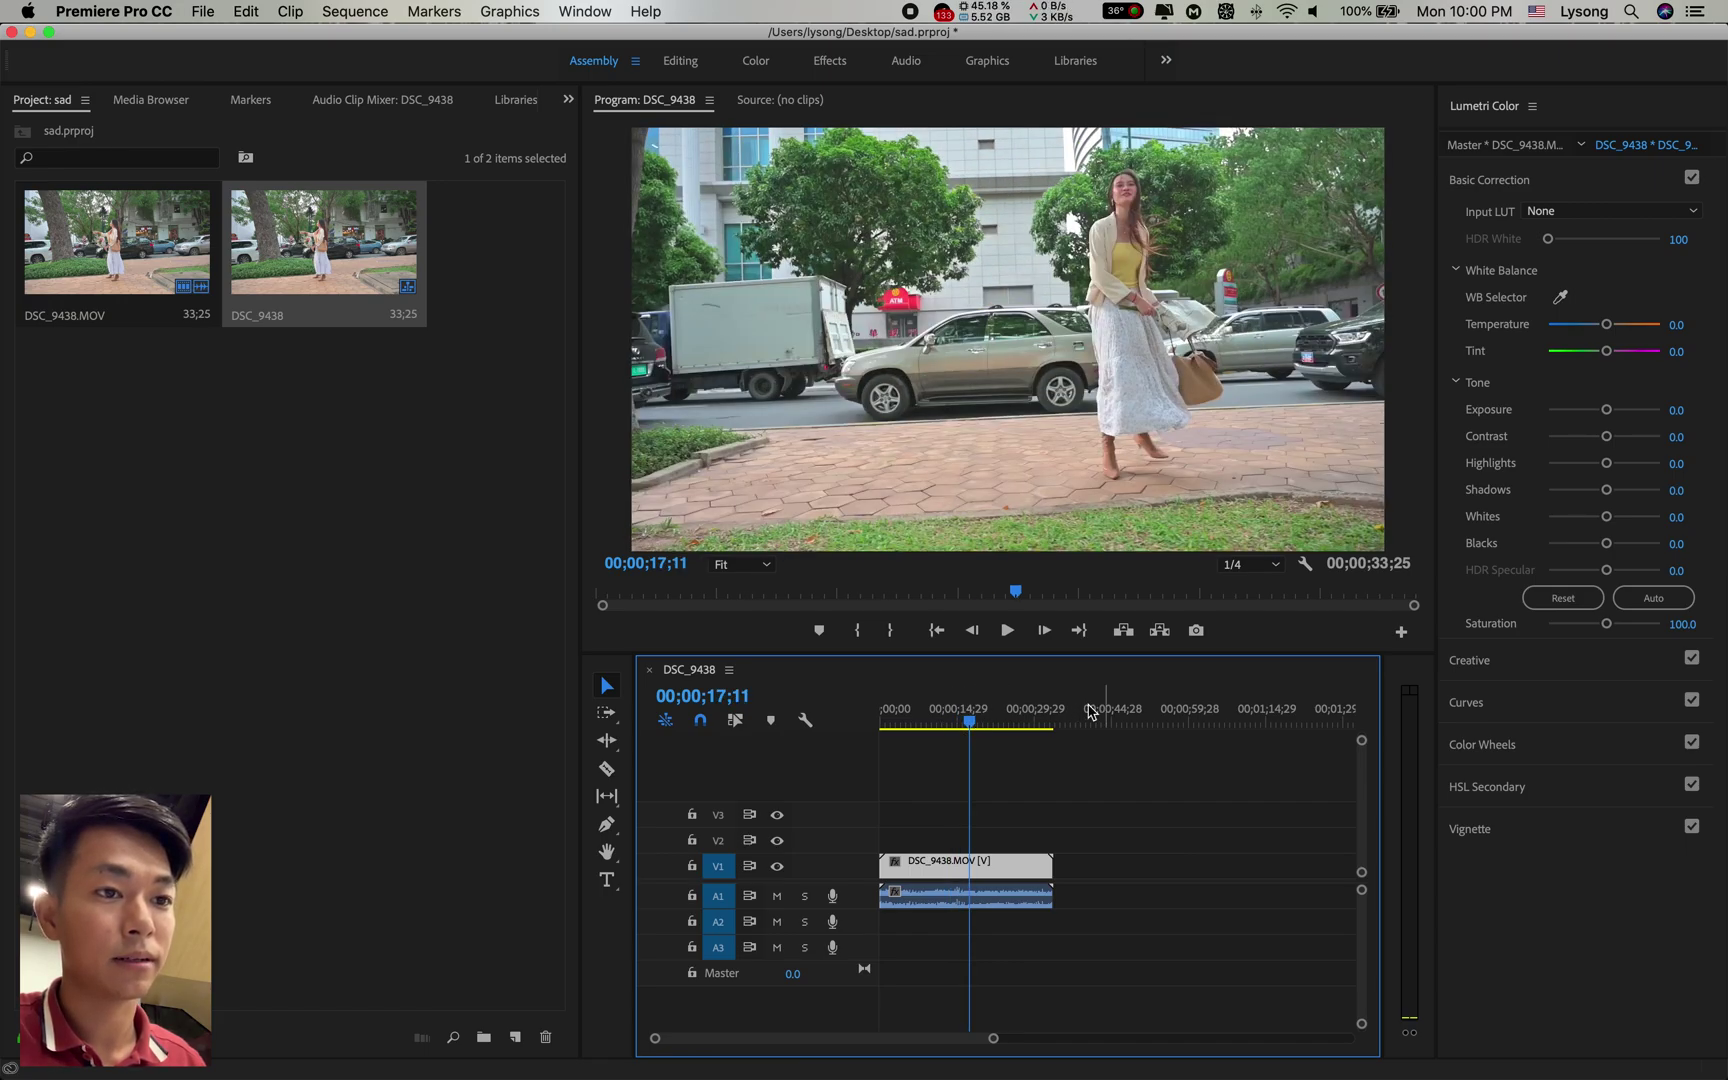
click(962, 720)
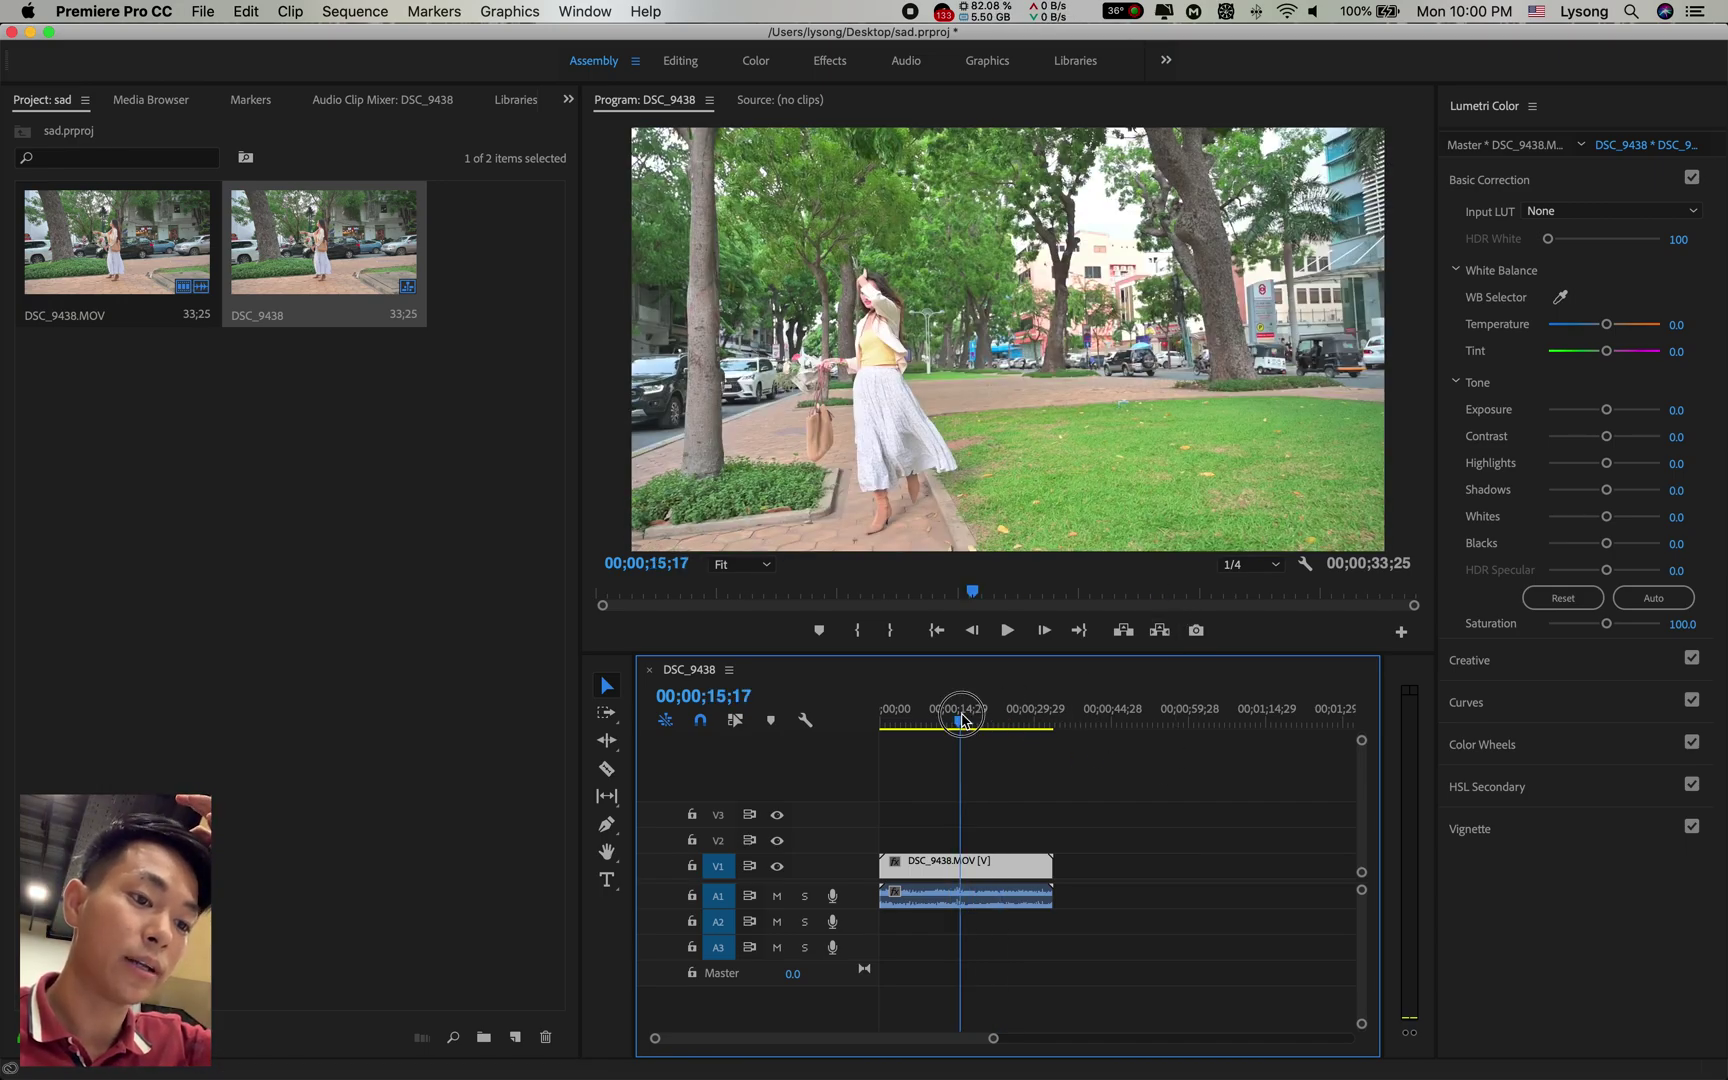
- Export that frame as a JPEG still to the Desktop
click(1196, 630)
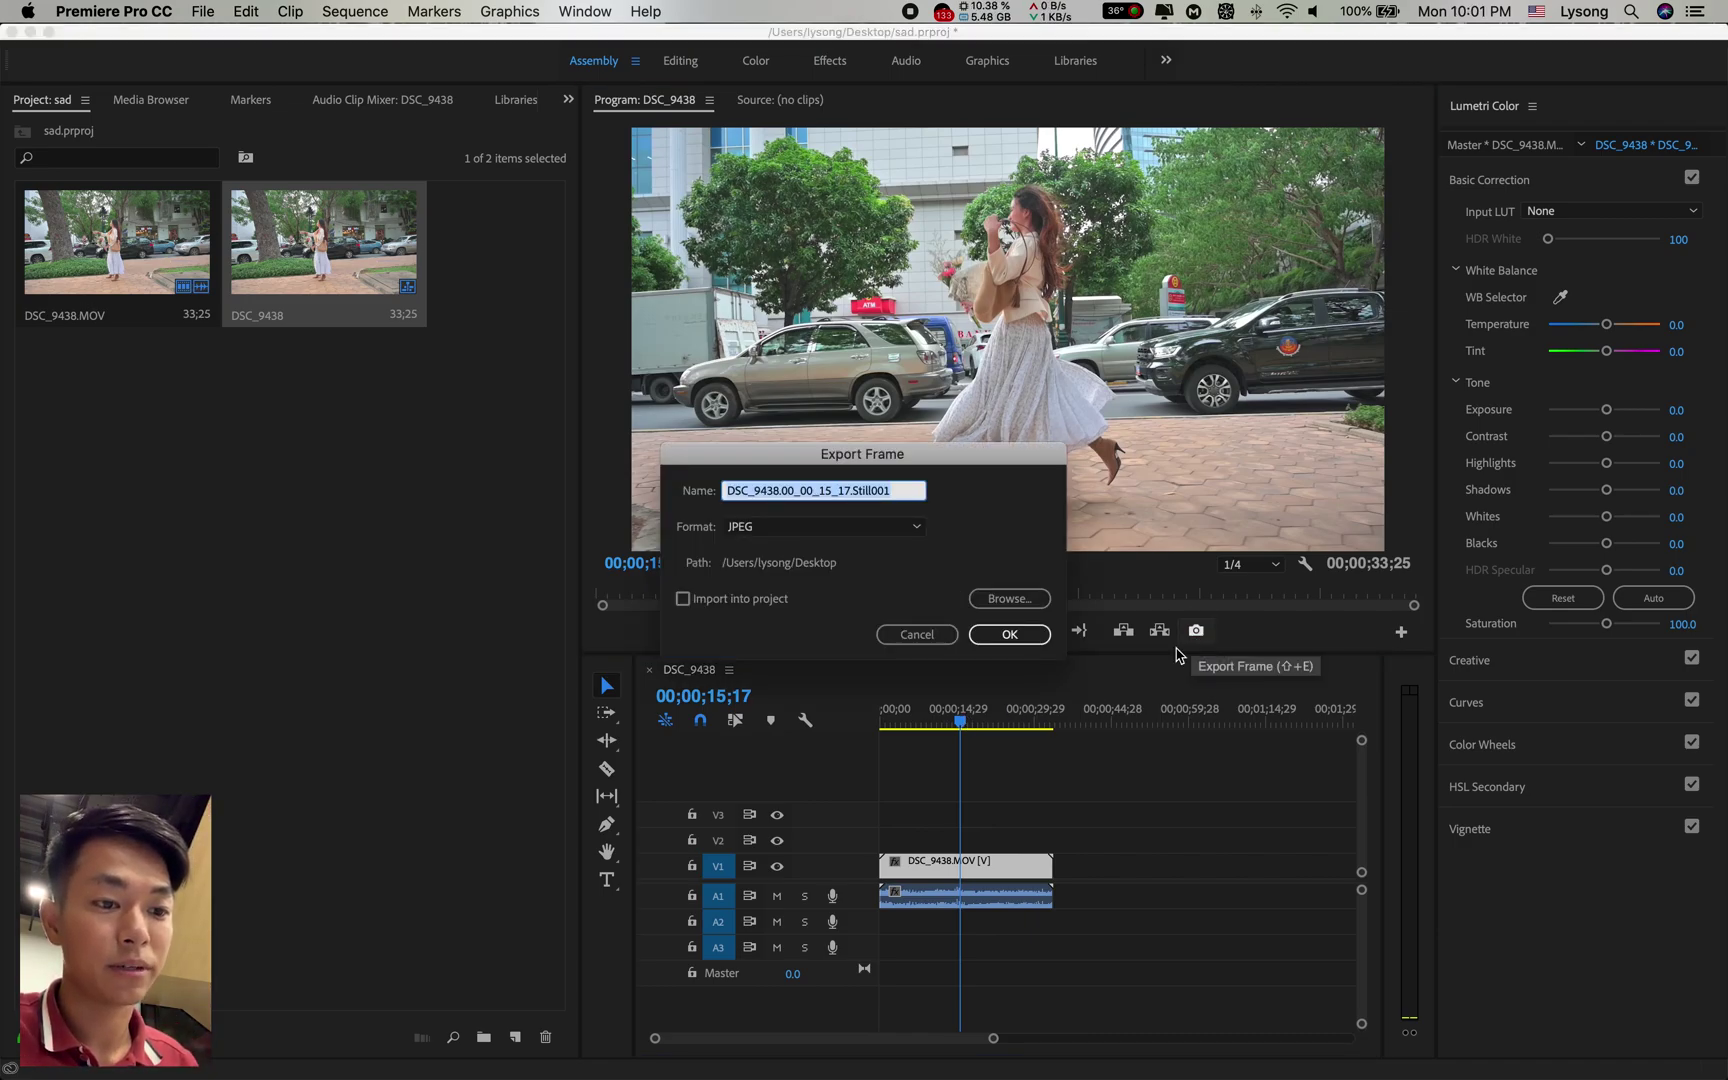
click(1008, 630)
click(1008, 634)
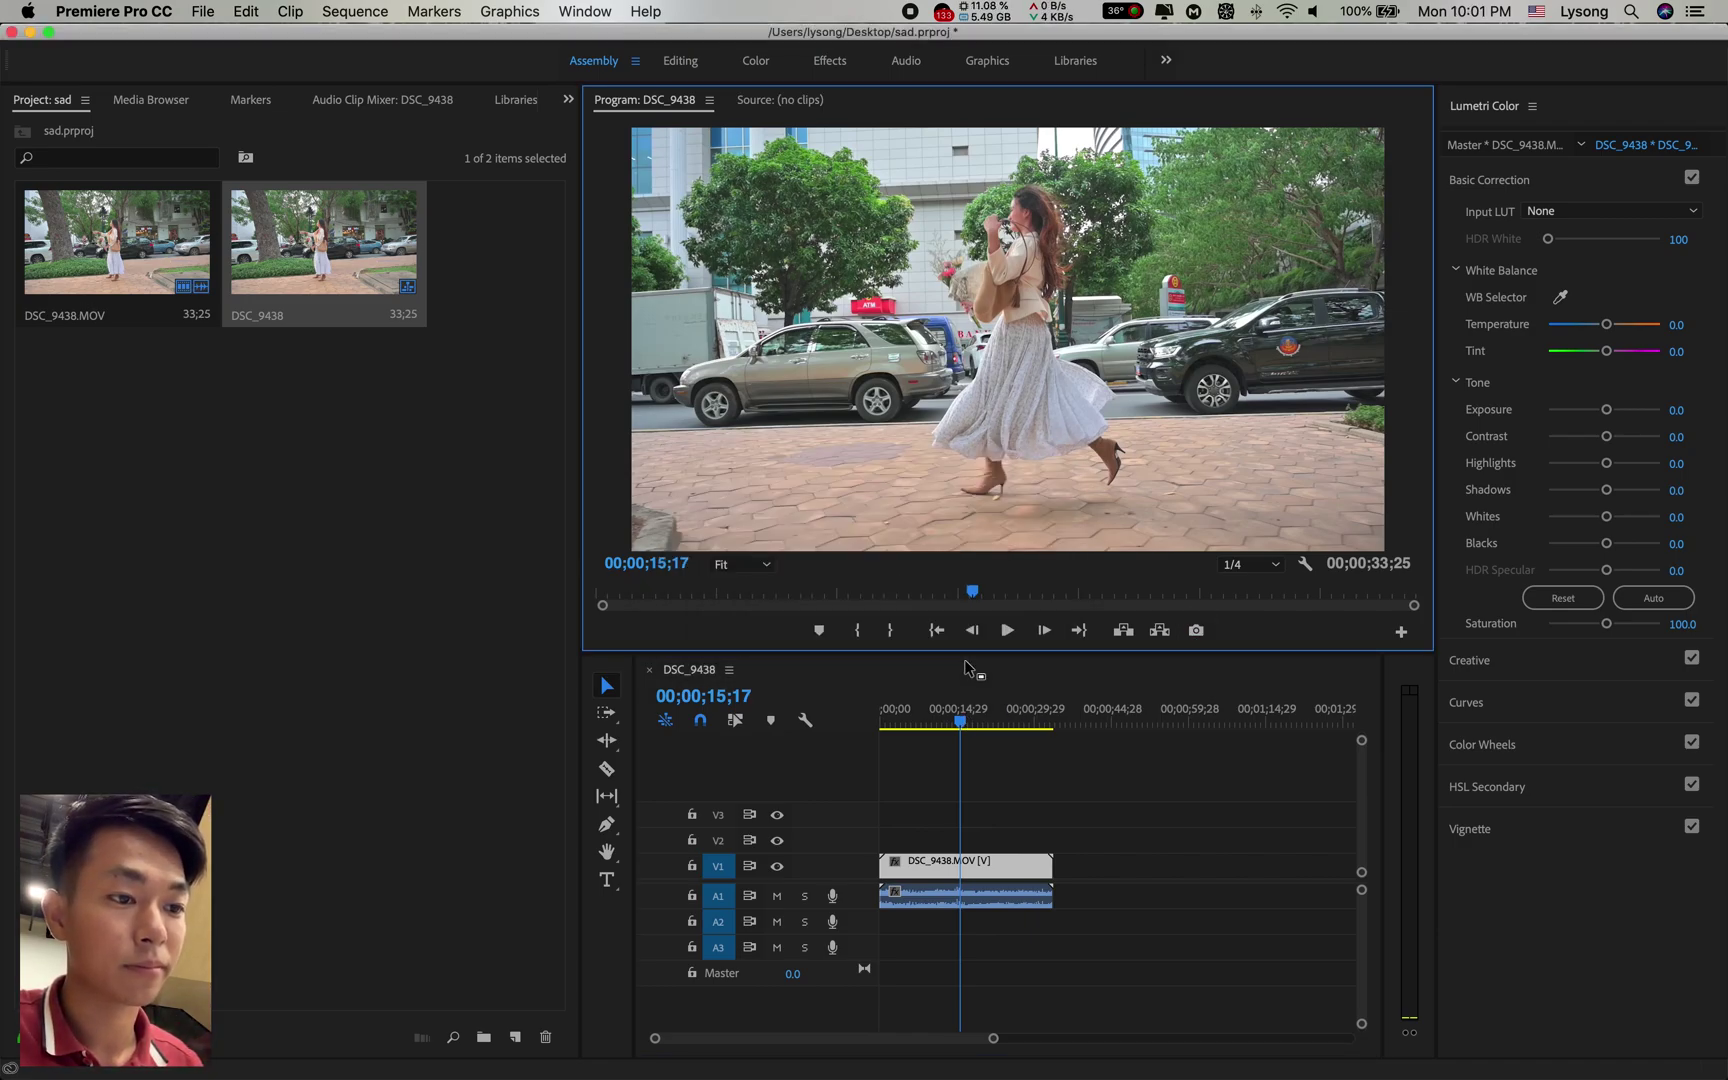
key(super+Tab)
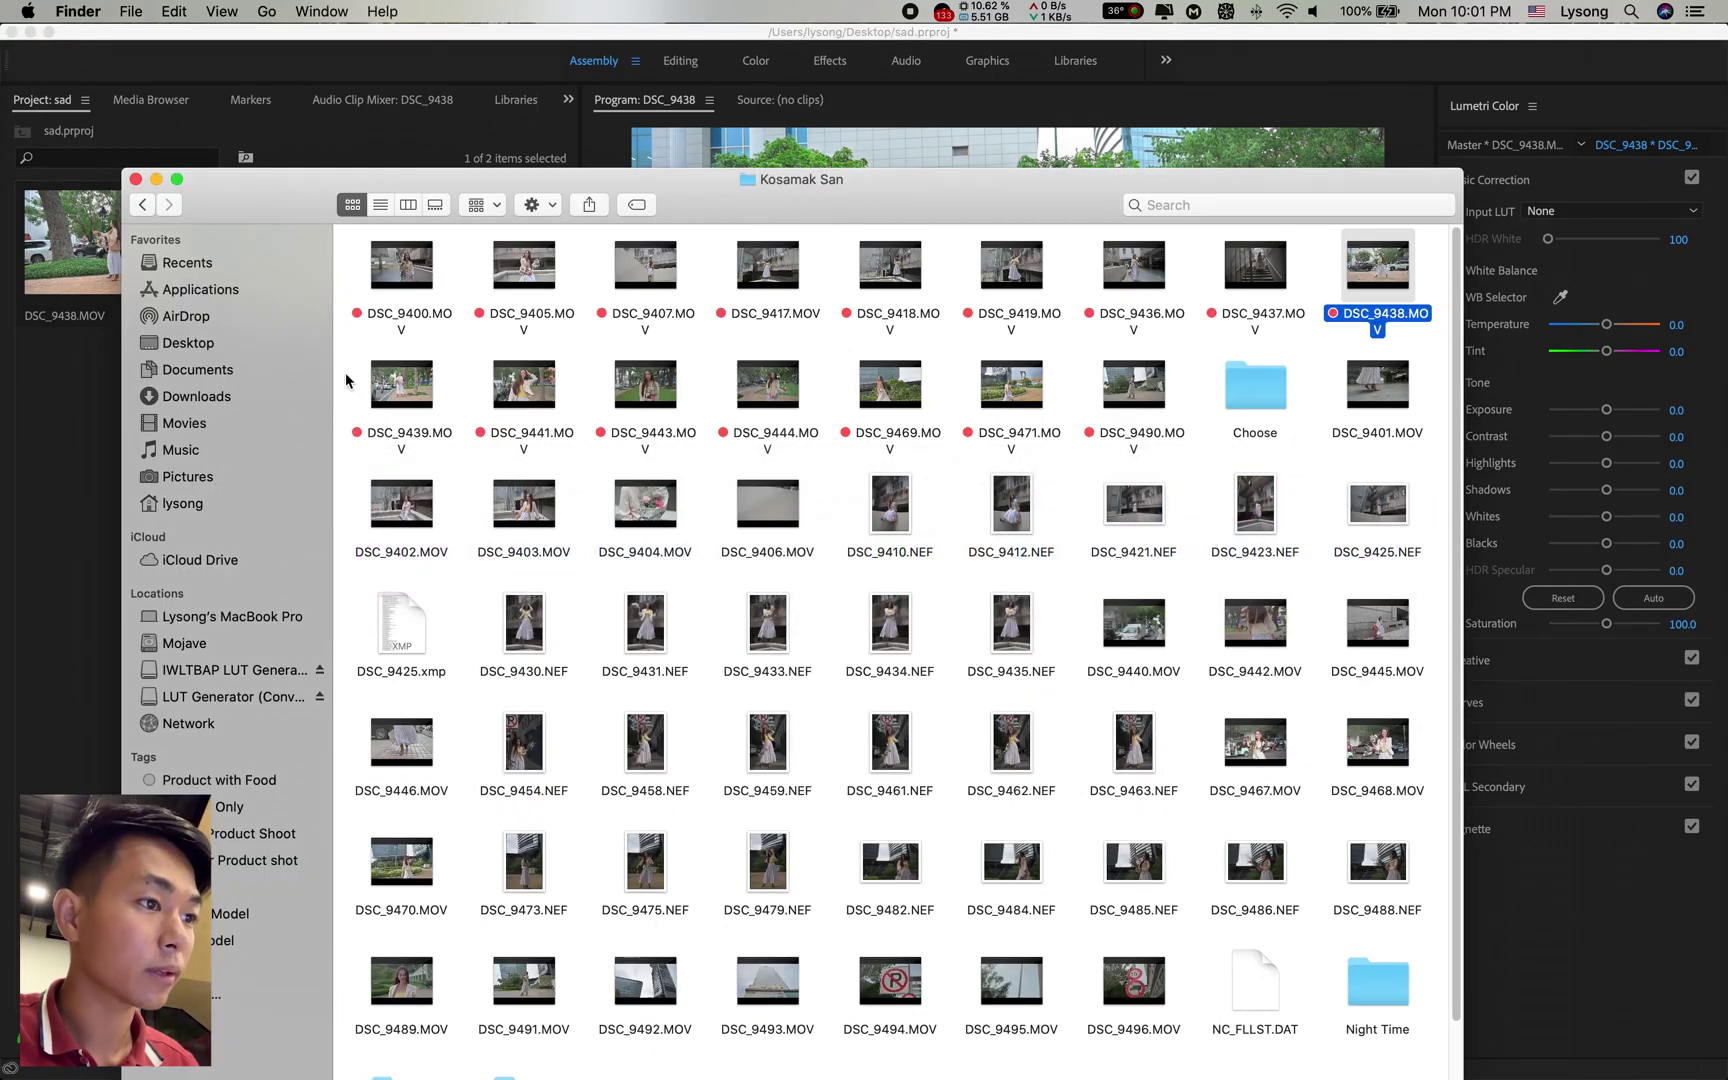
- Quick Look the exported DSC_9438 still on the Desktop and move it into the LUT Gernerartor folder
click(225, 342)
click(352, 305)
key(space)
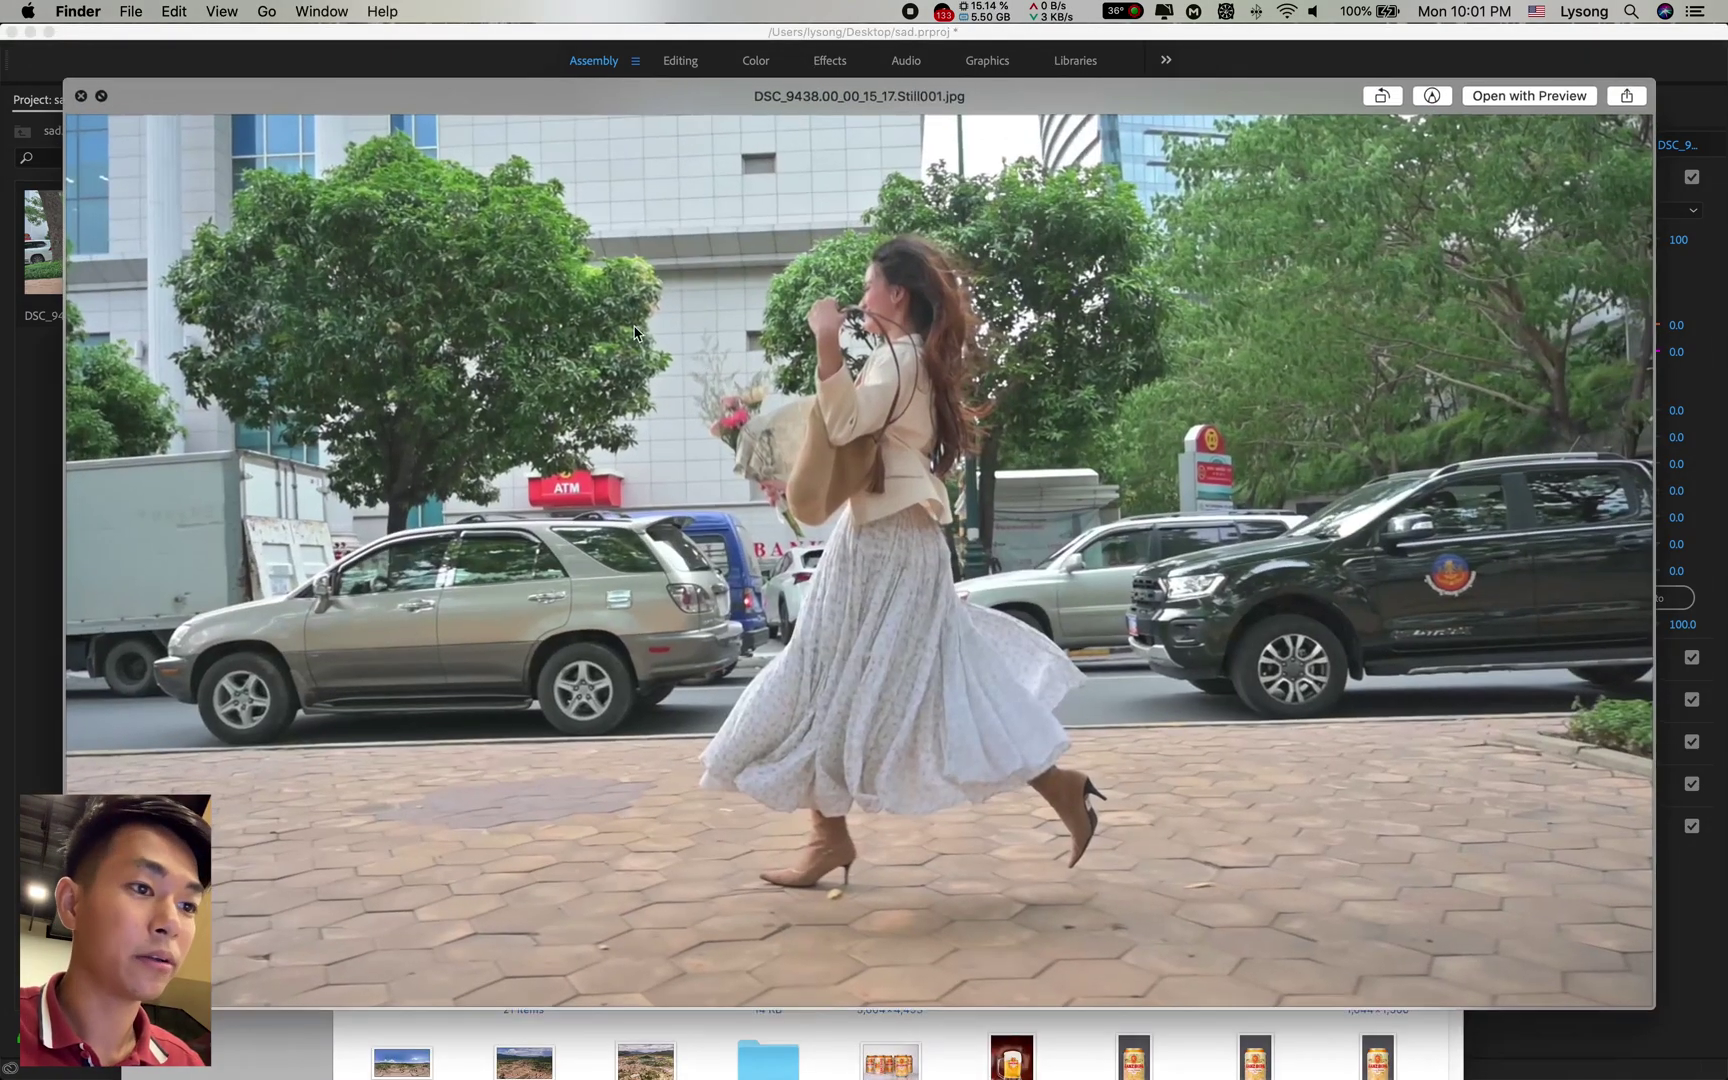
key(space)
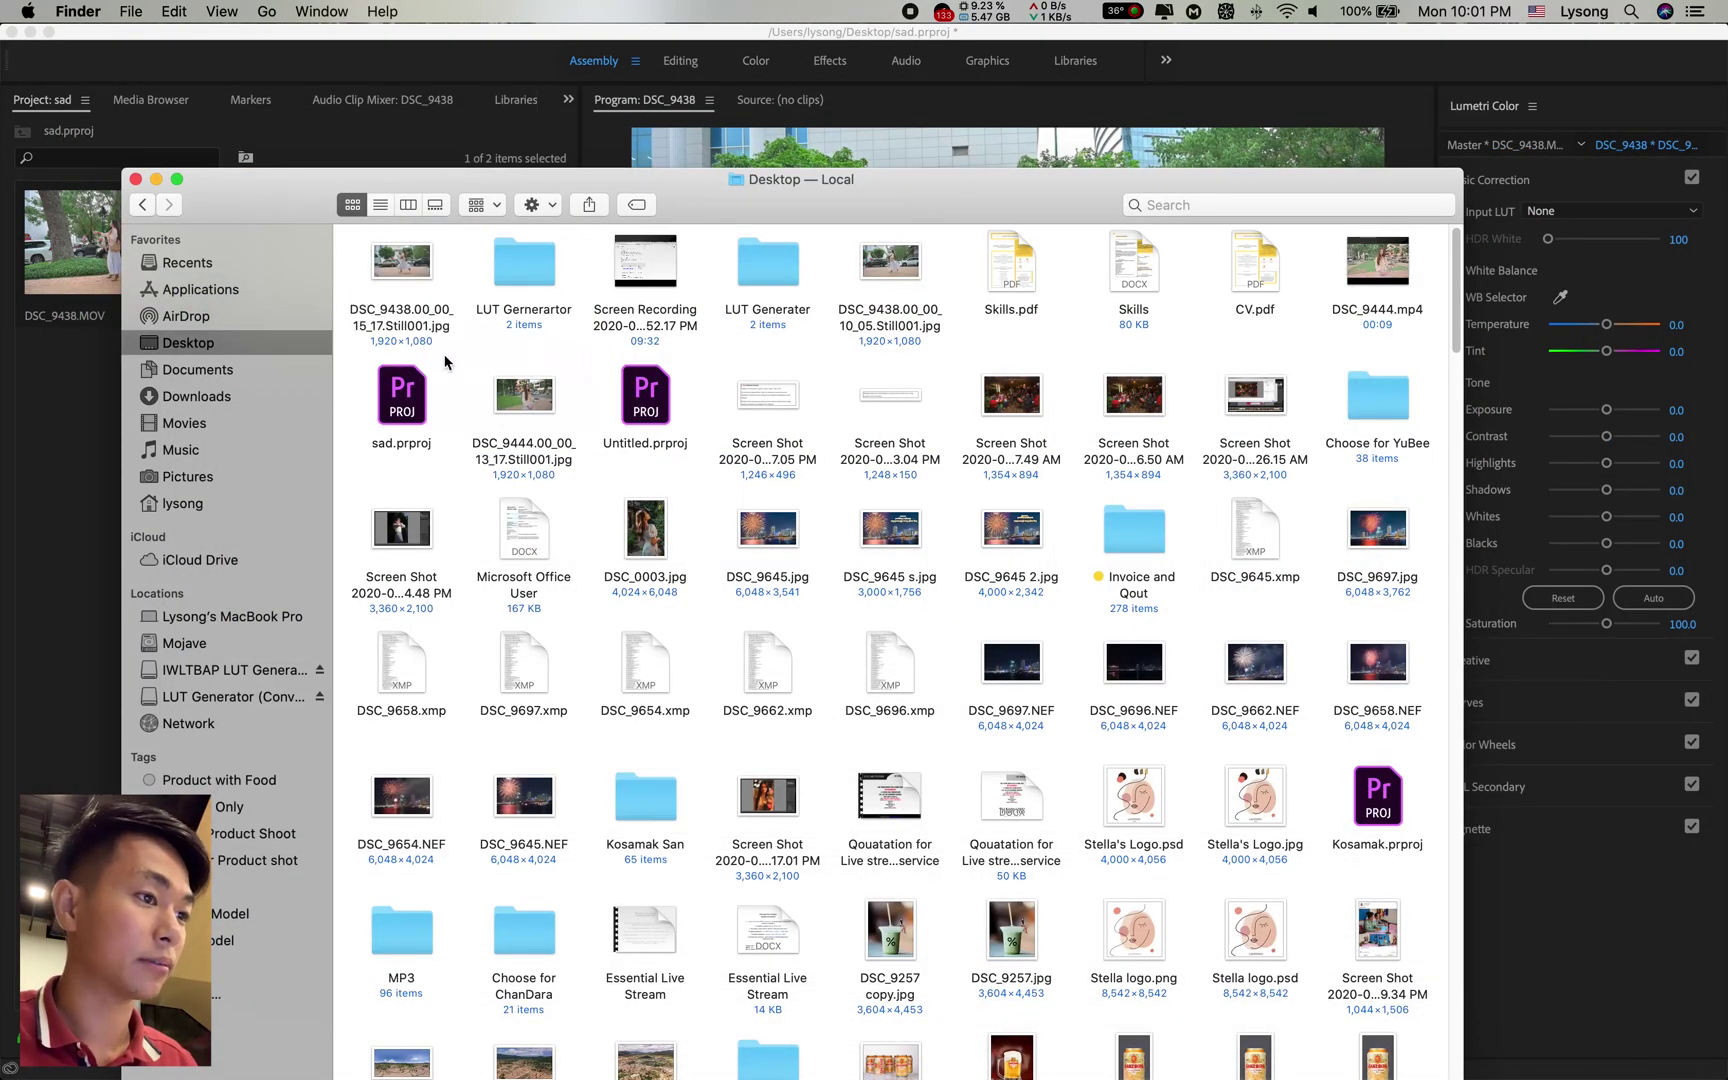
mouse_move(402, 265)
mouse_down()
mouse_move(449, 327)
mouse_move(501, 267)
mouse_up()
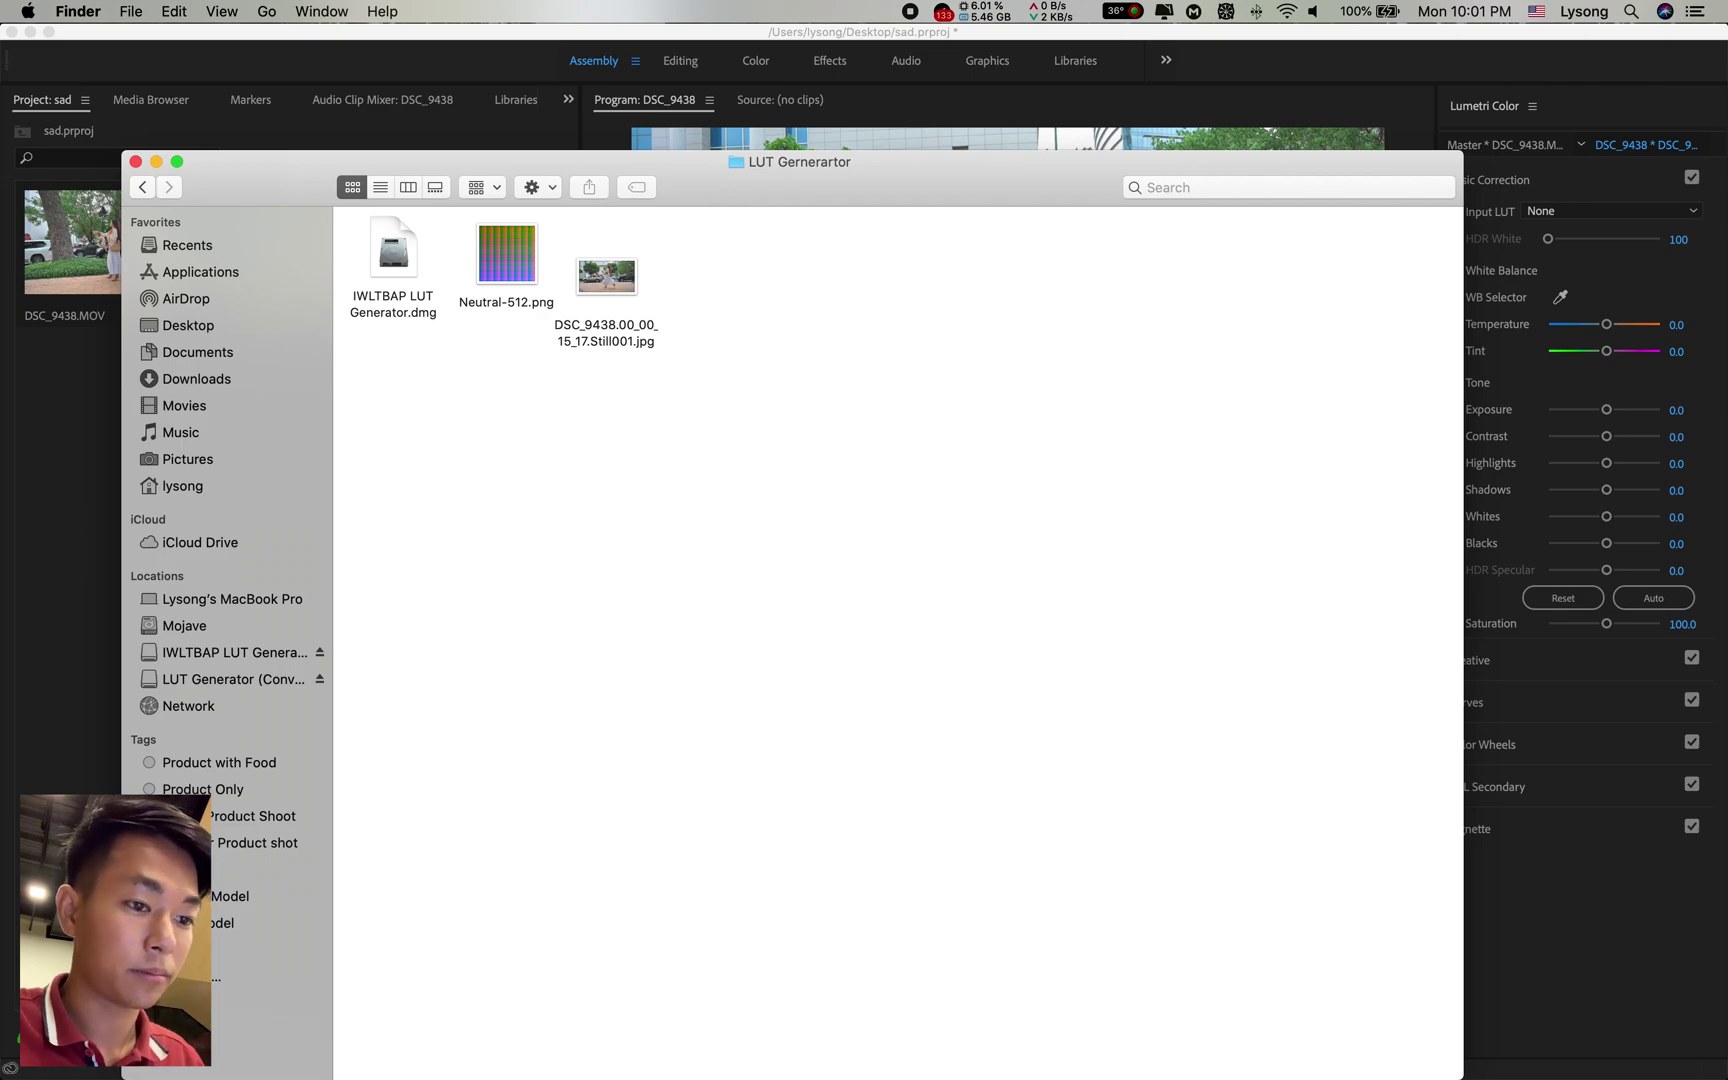
click(1402, 1035)
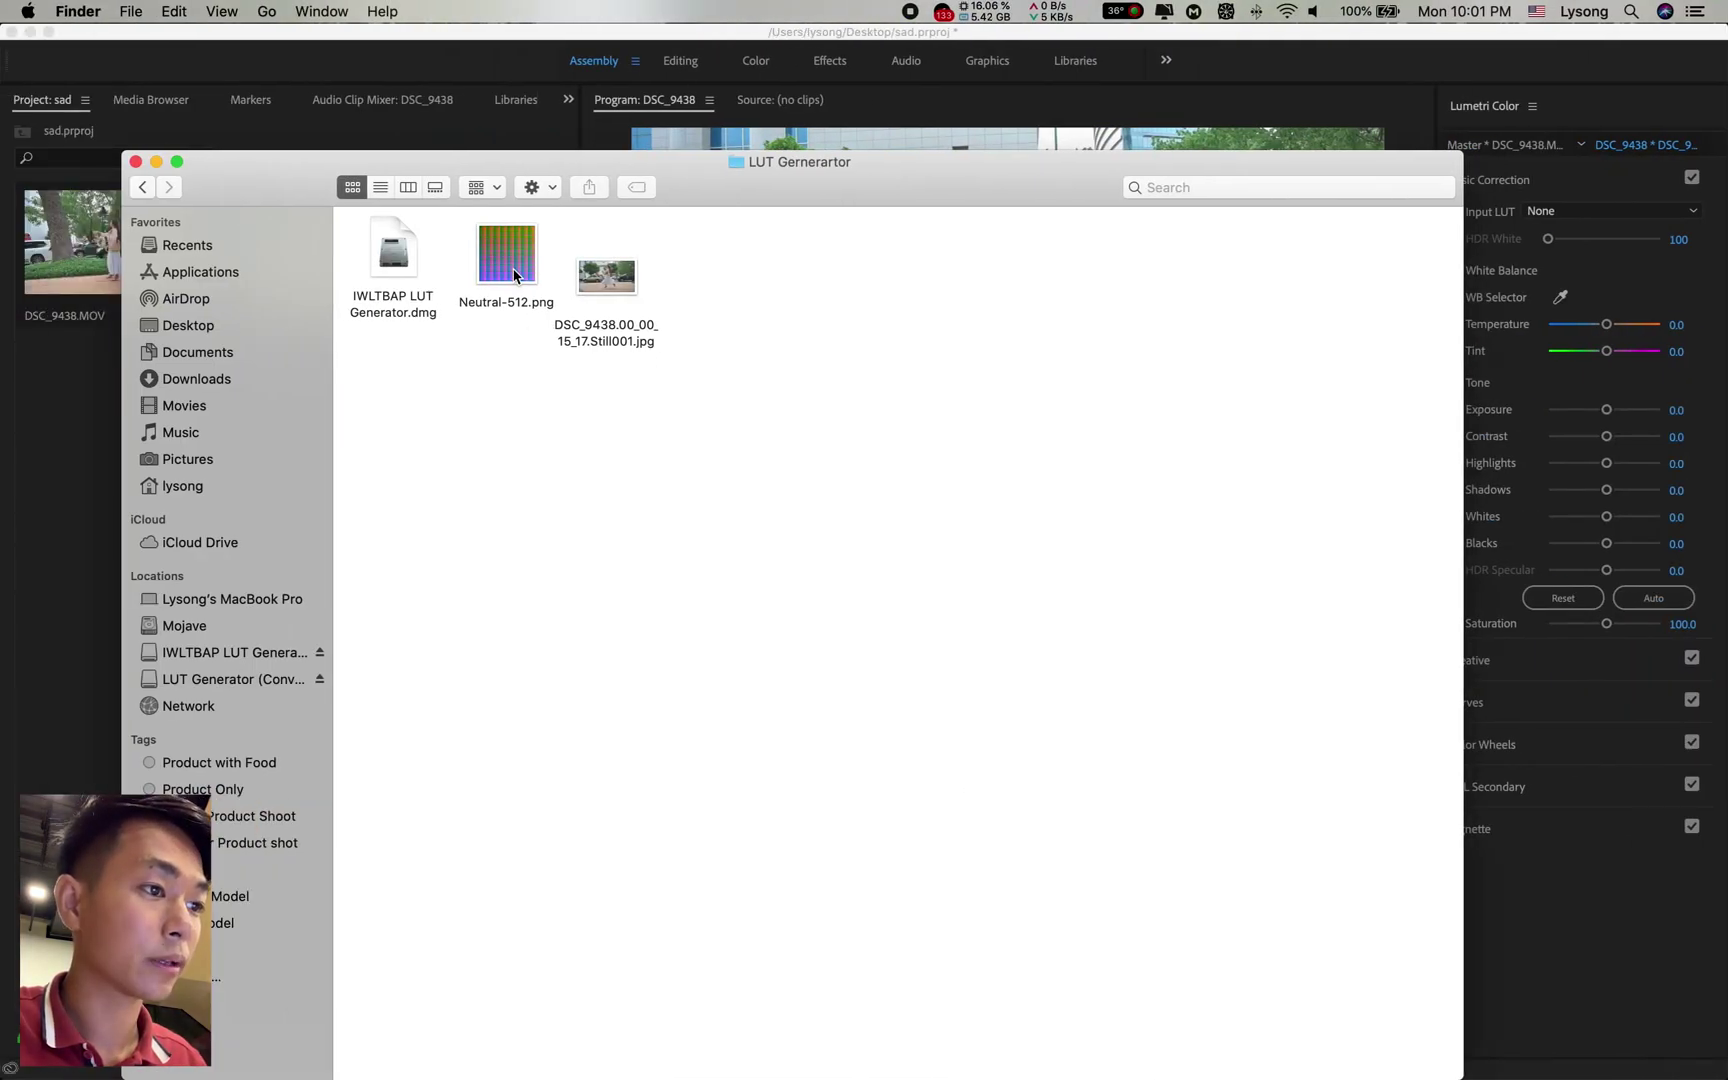
- Import Neutral-512.png and the DSC_9438 still into the Lightroom catalog
mouse_move(514, 275)
mouse_down()
mouse_move(1043, 606)
mouse_move(1045, 630)
mouse_up()
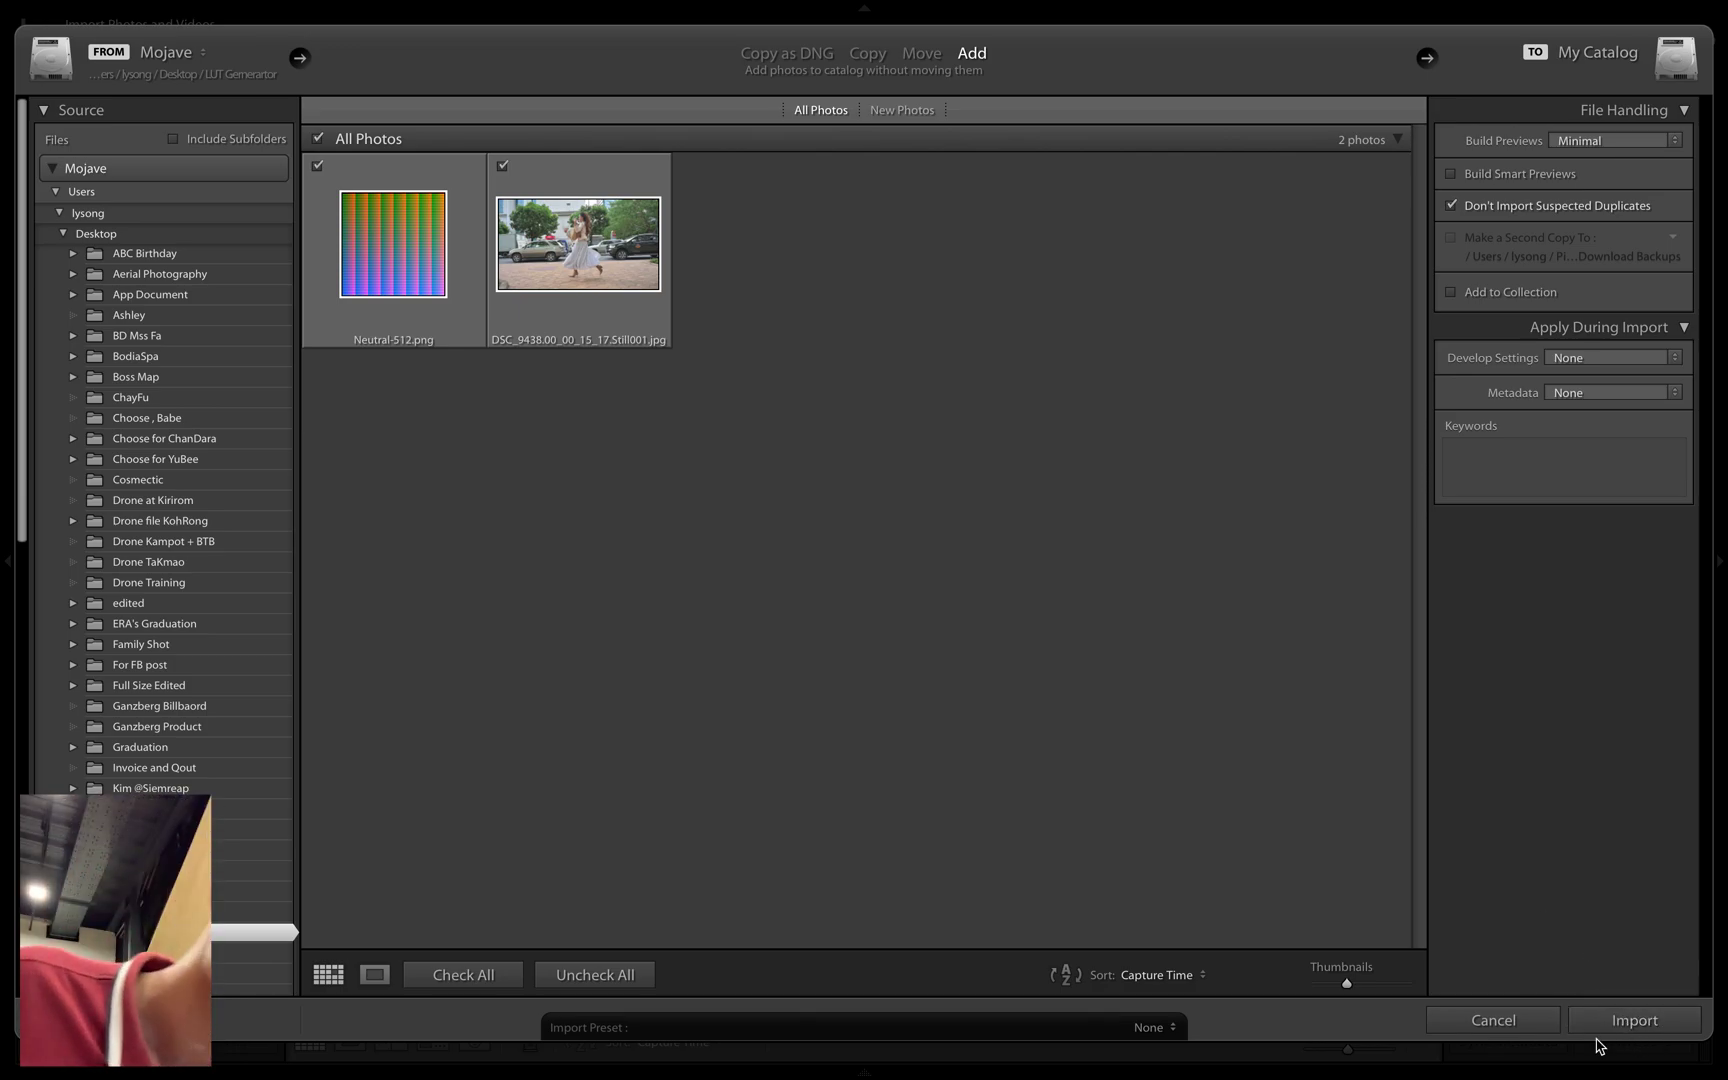
click(1604, 1018)
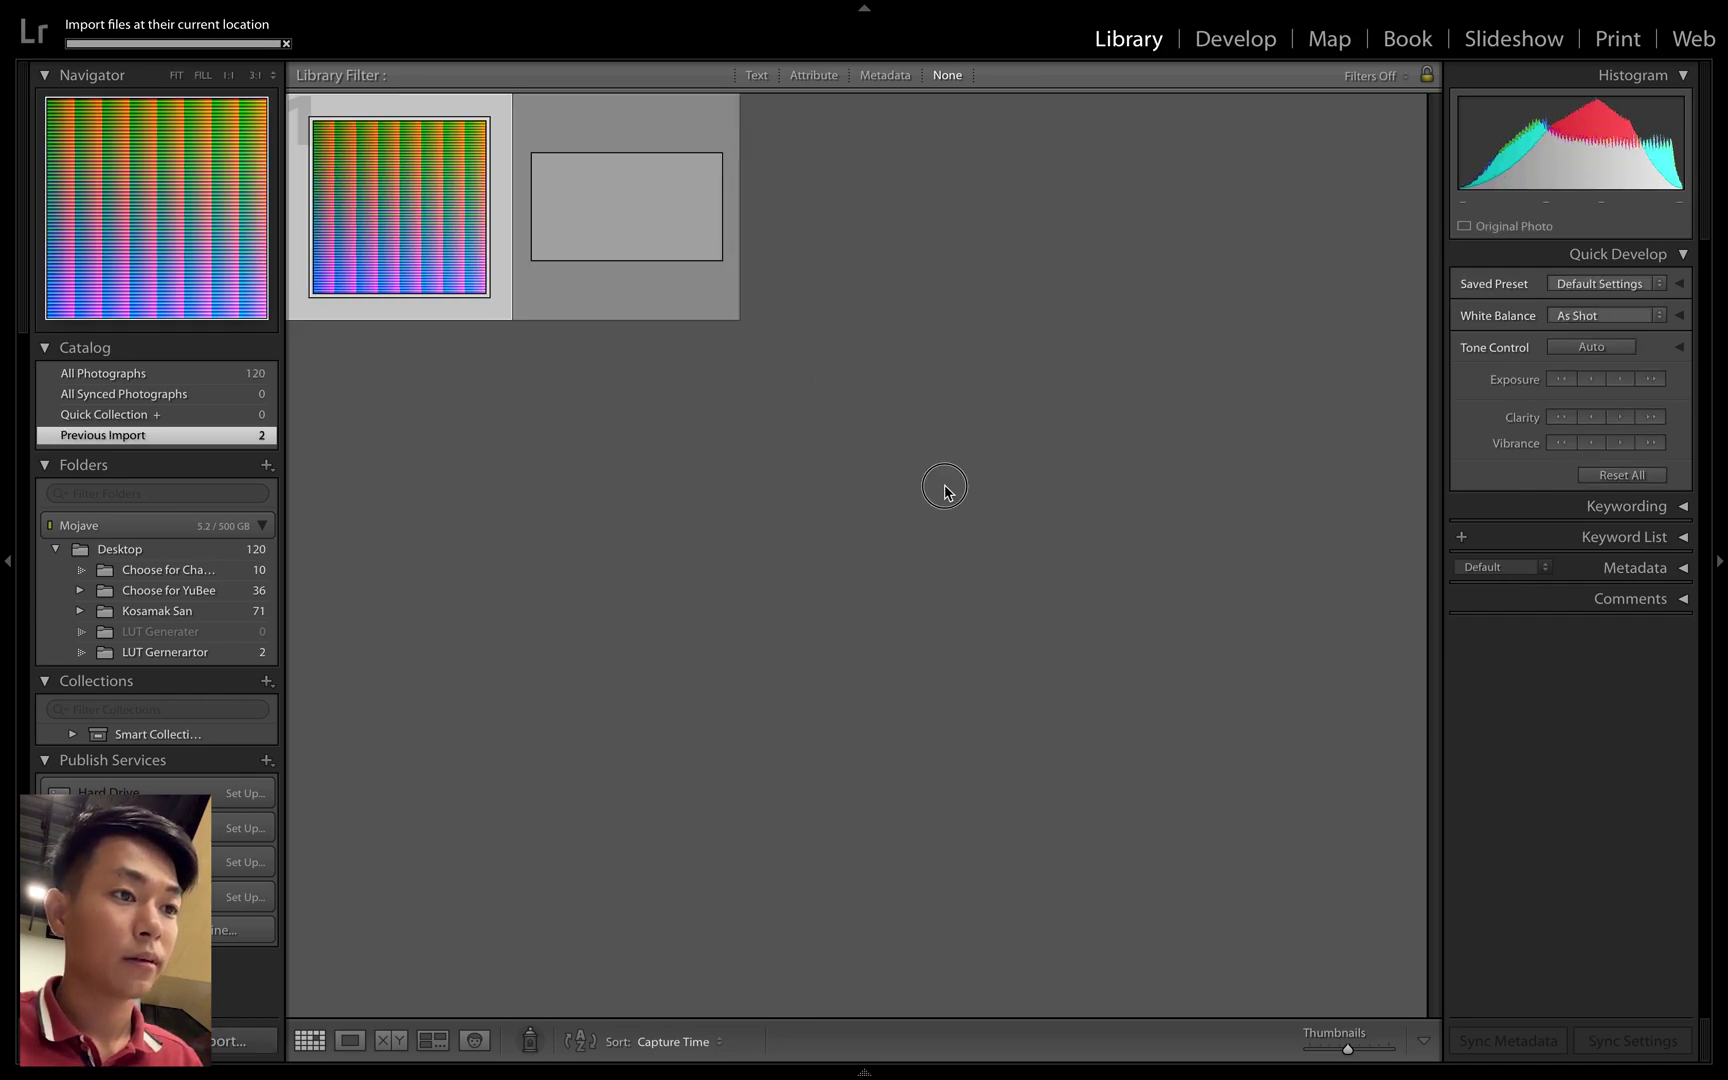
click(1143, 557)
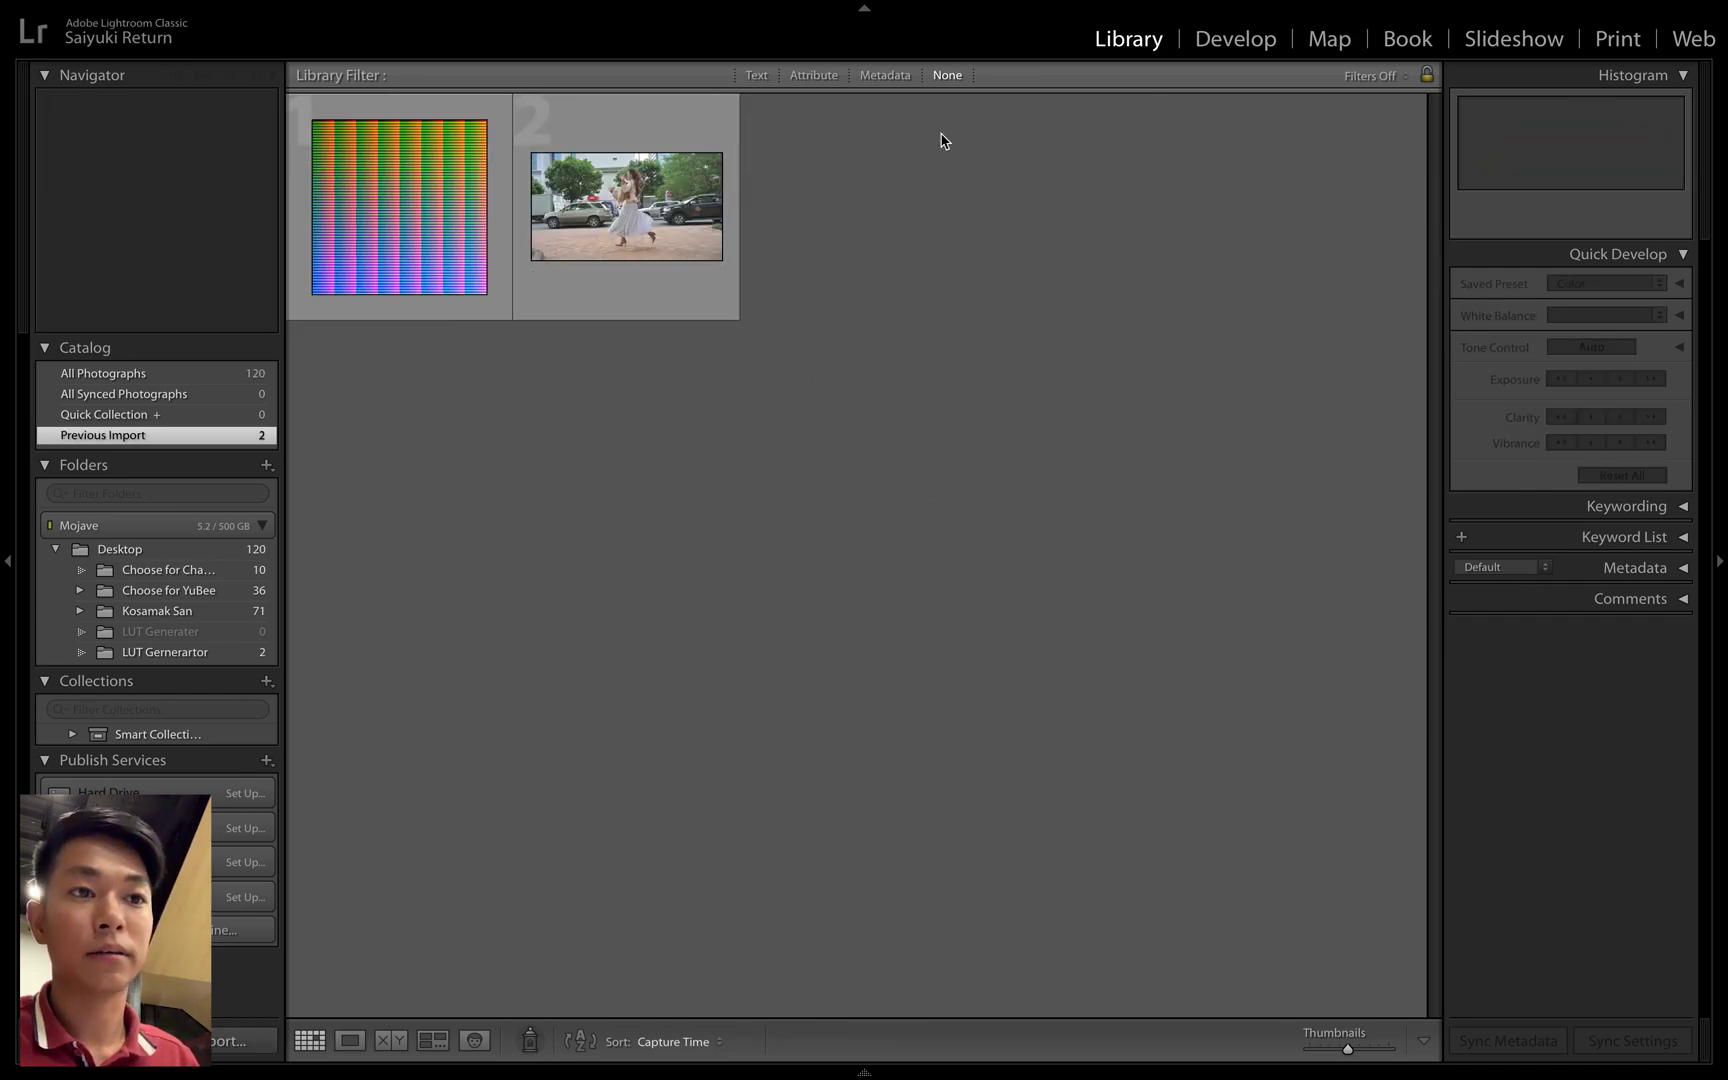
- Open the DSC_9438 still in Develop and apply a user preset that adds grain
double_click(626, 206)
click(1234, 40)
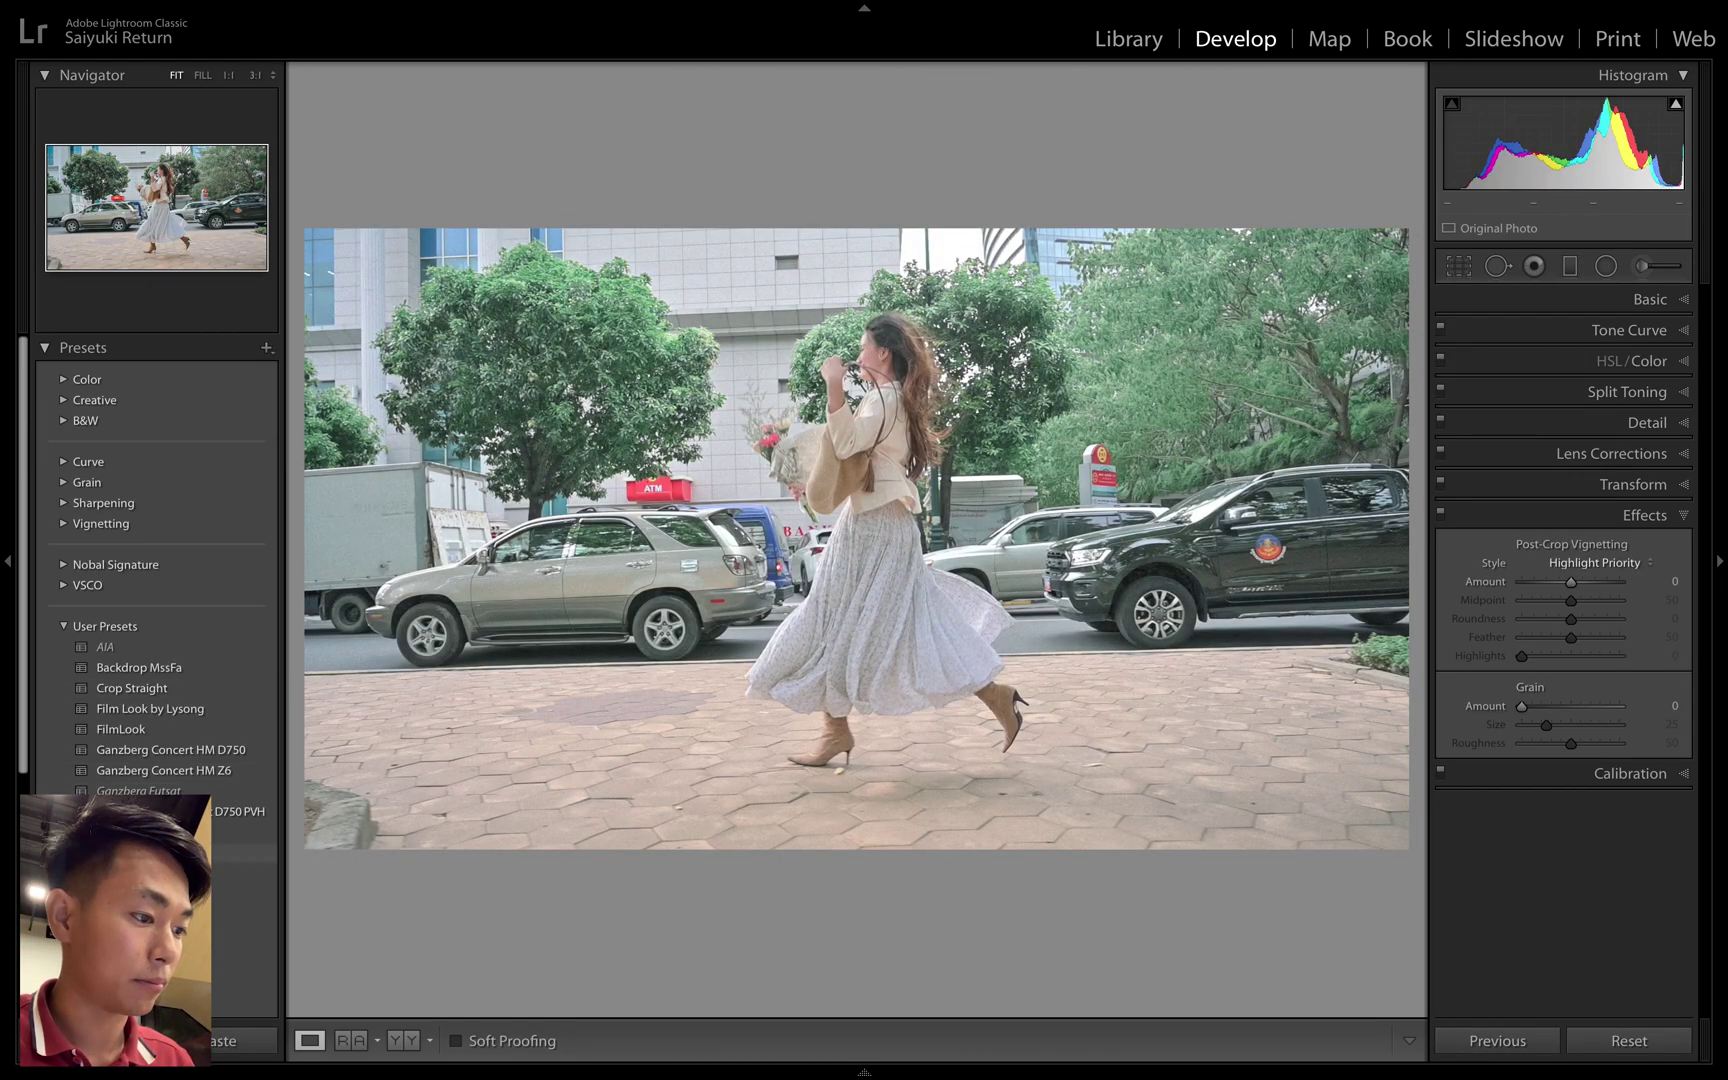
click(248, 852)
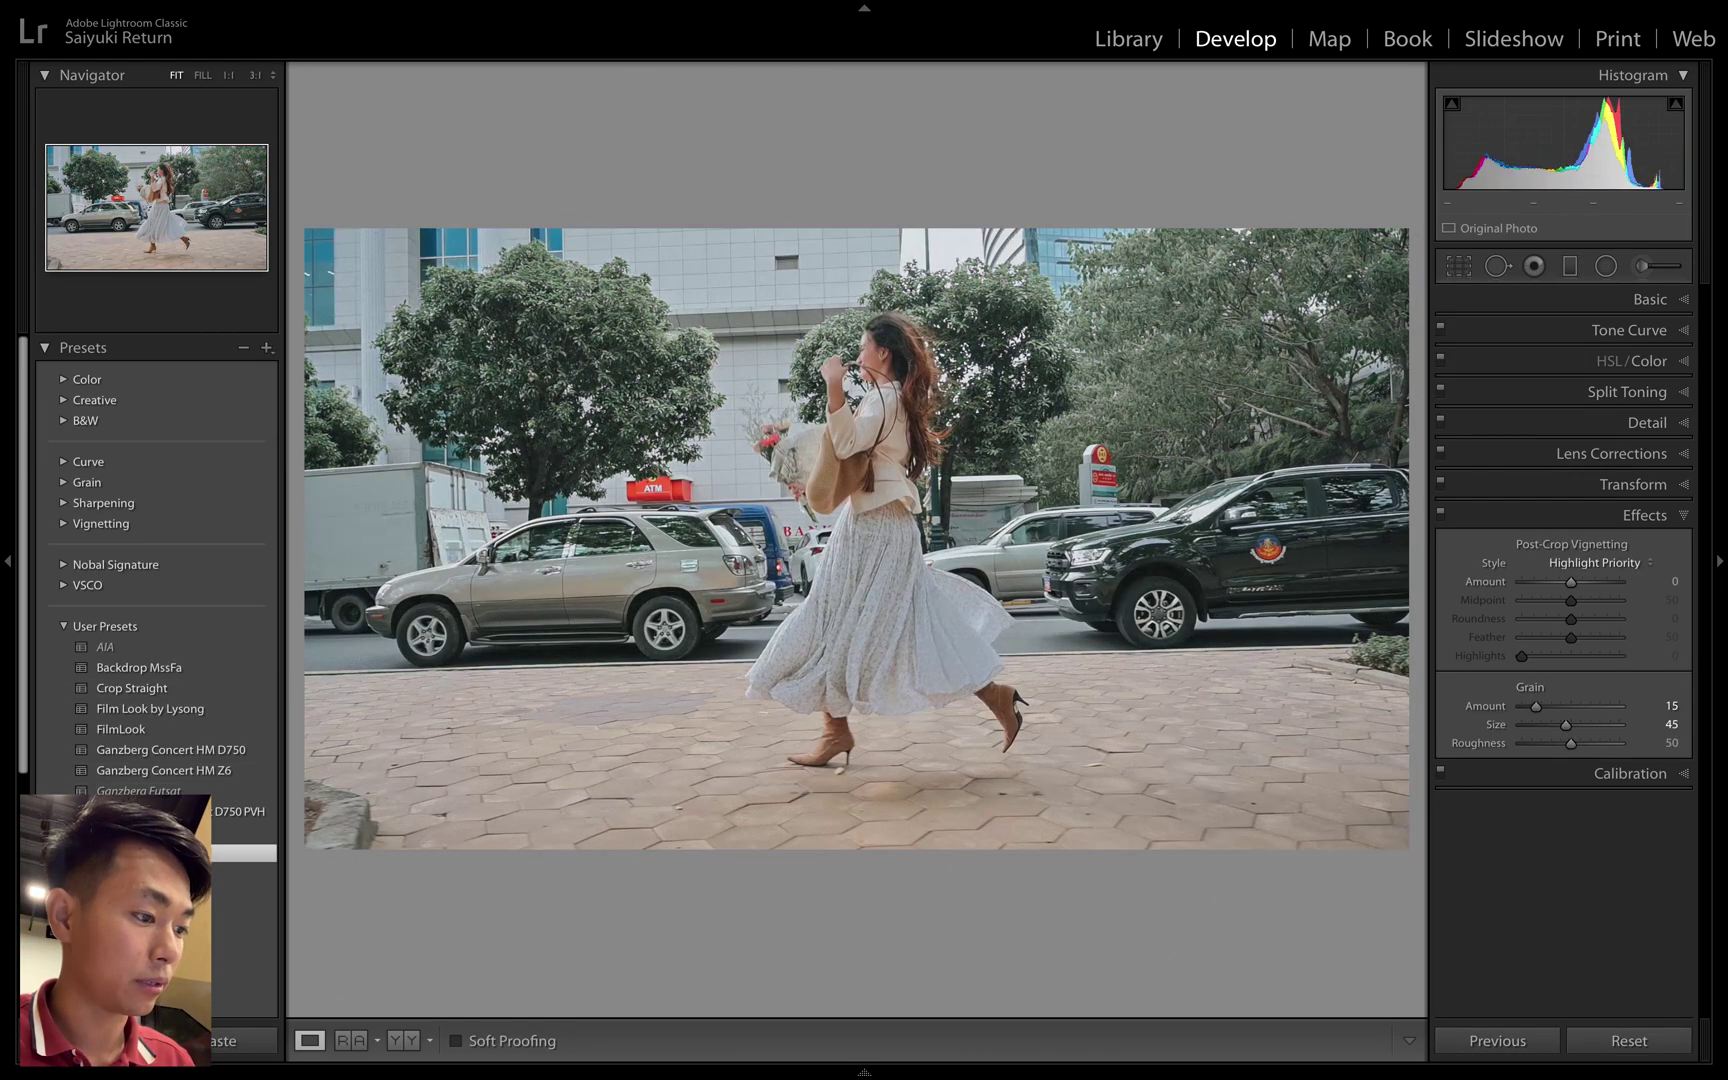
- Set the still's Highlights to −100, Temp to +4, Exposure to −0.15 and Clarity back to 0
click(5, 490)
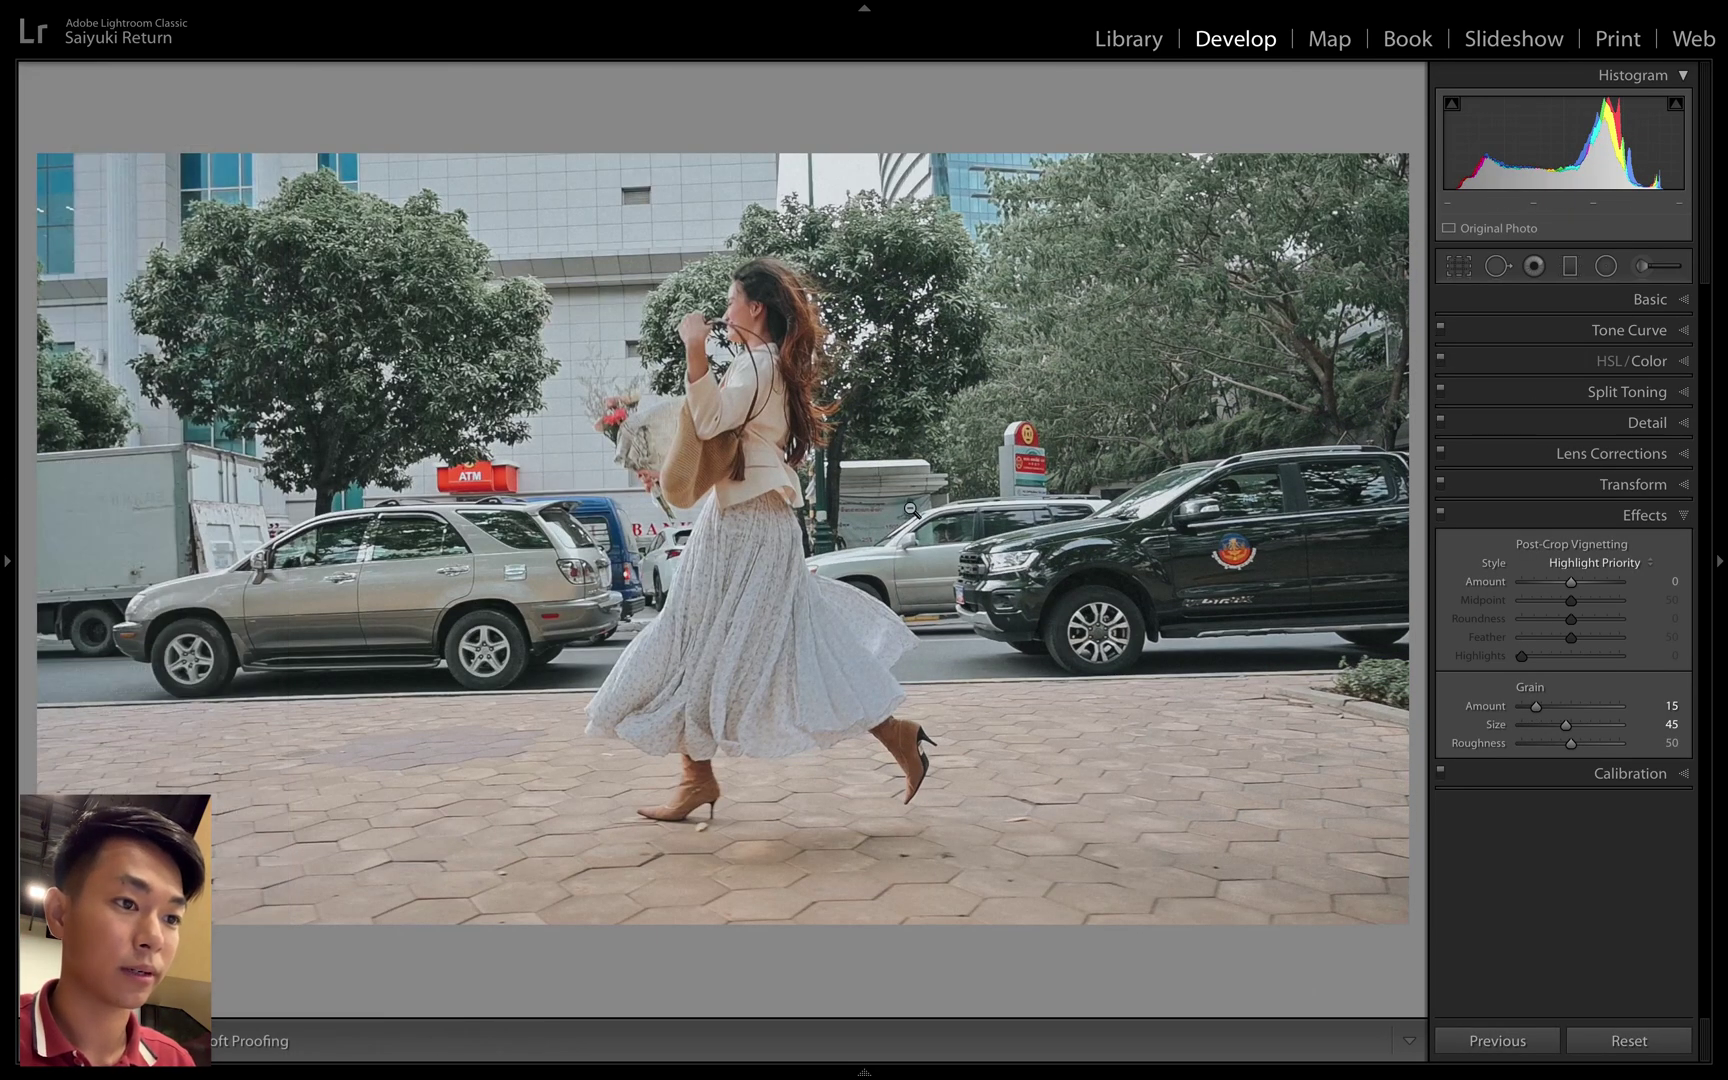
click(1683, 305)
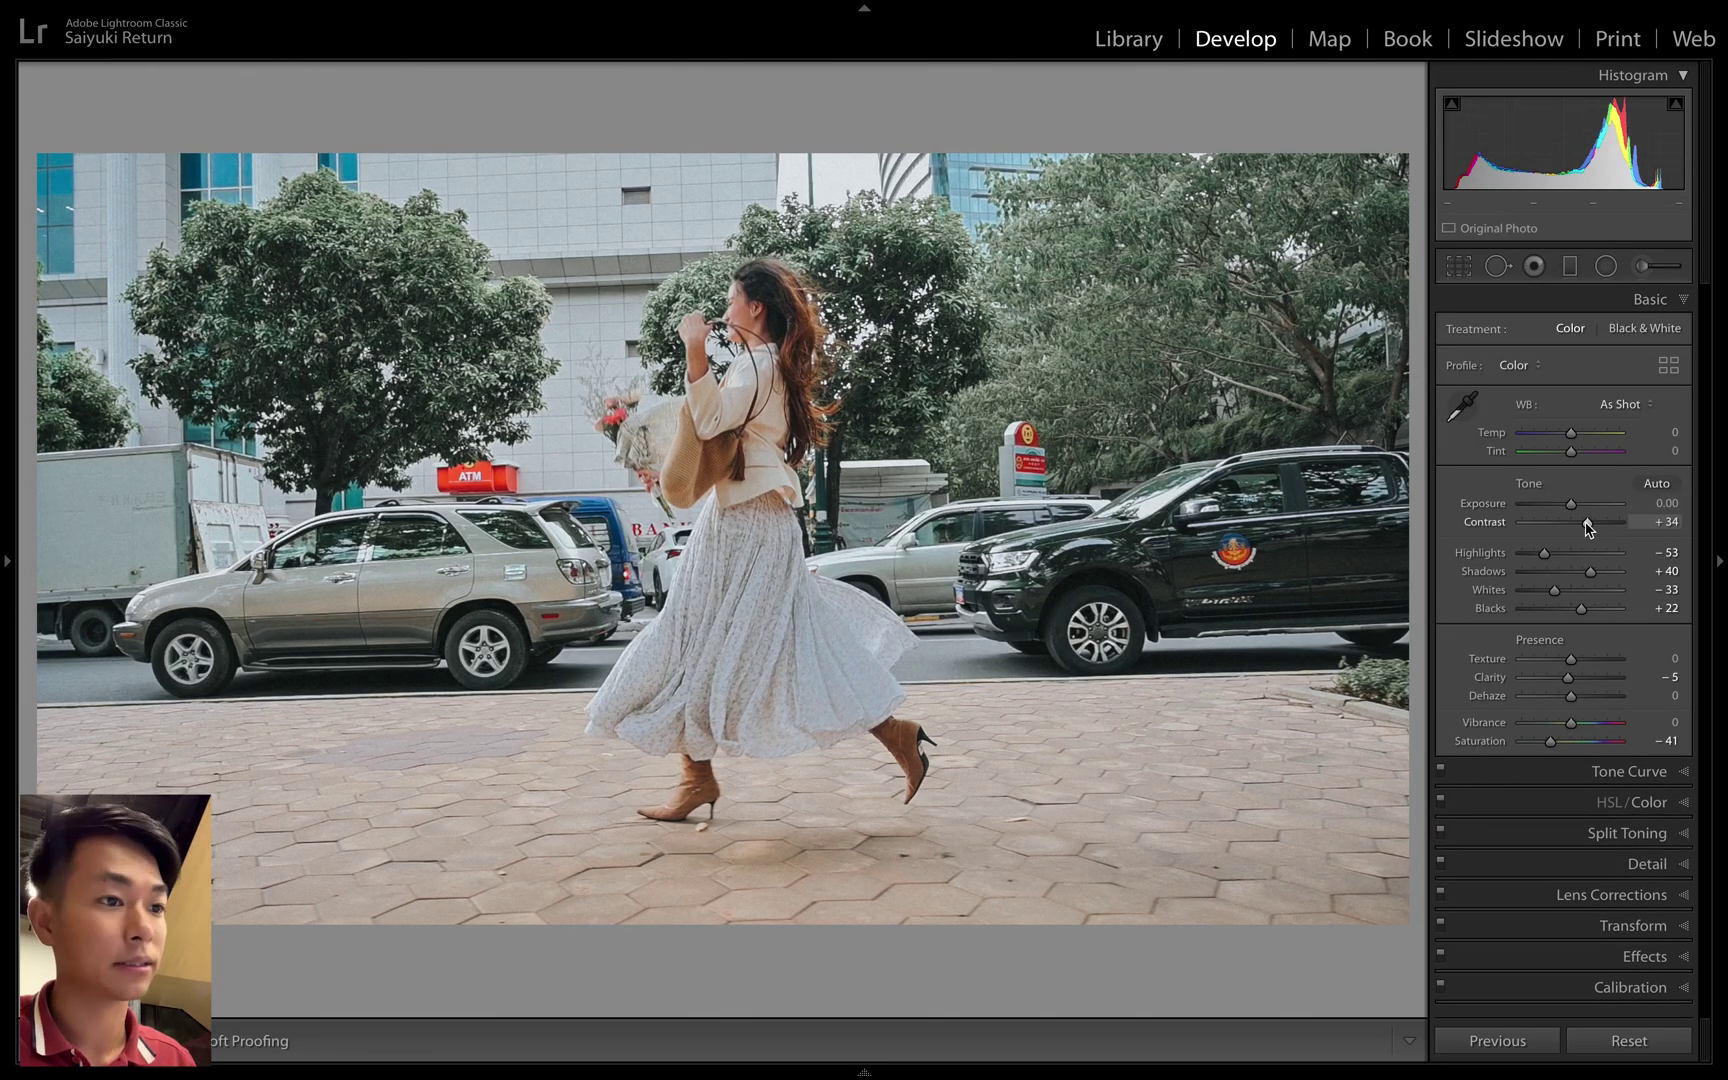
drag(1544, 553, 1515, 553)
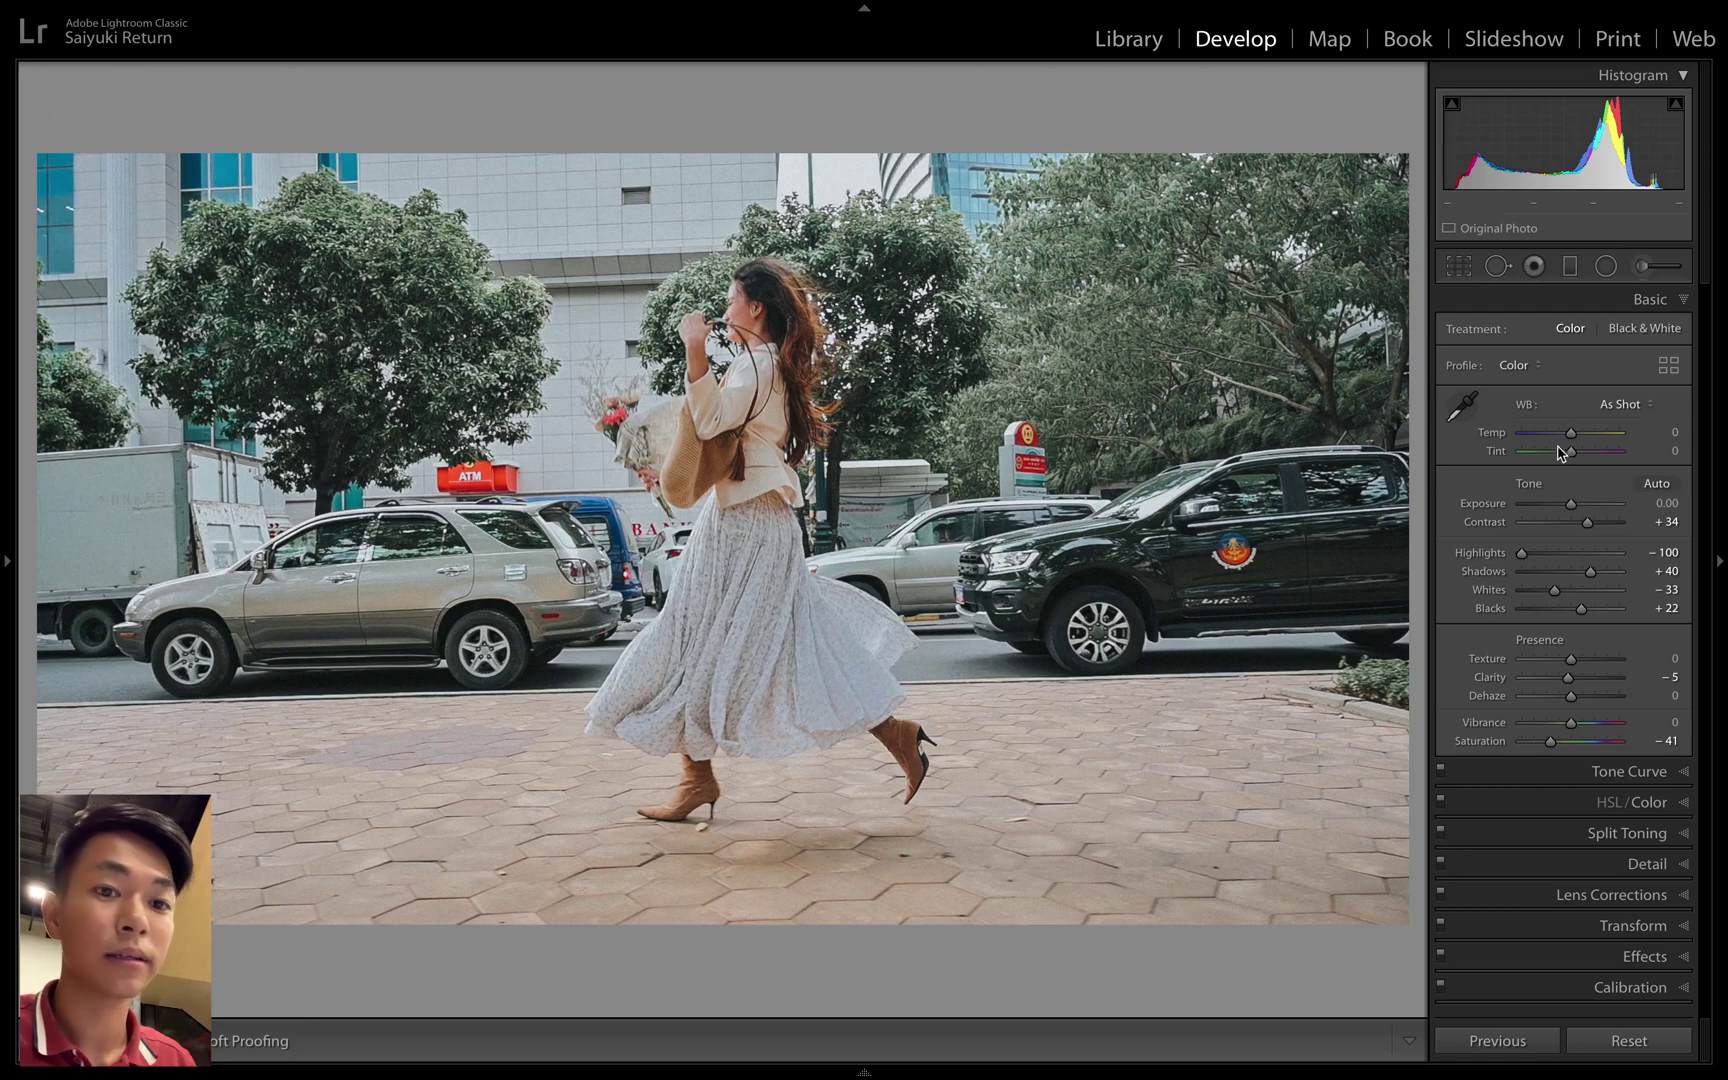
drag(1566, 437, 1568, 506)
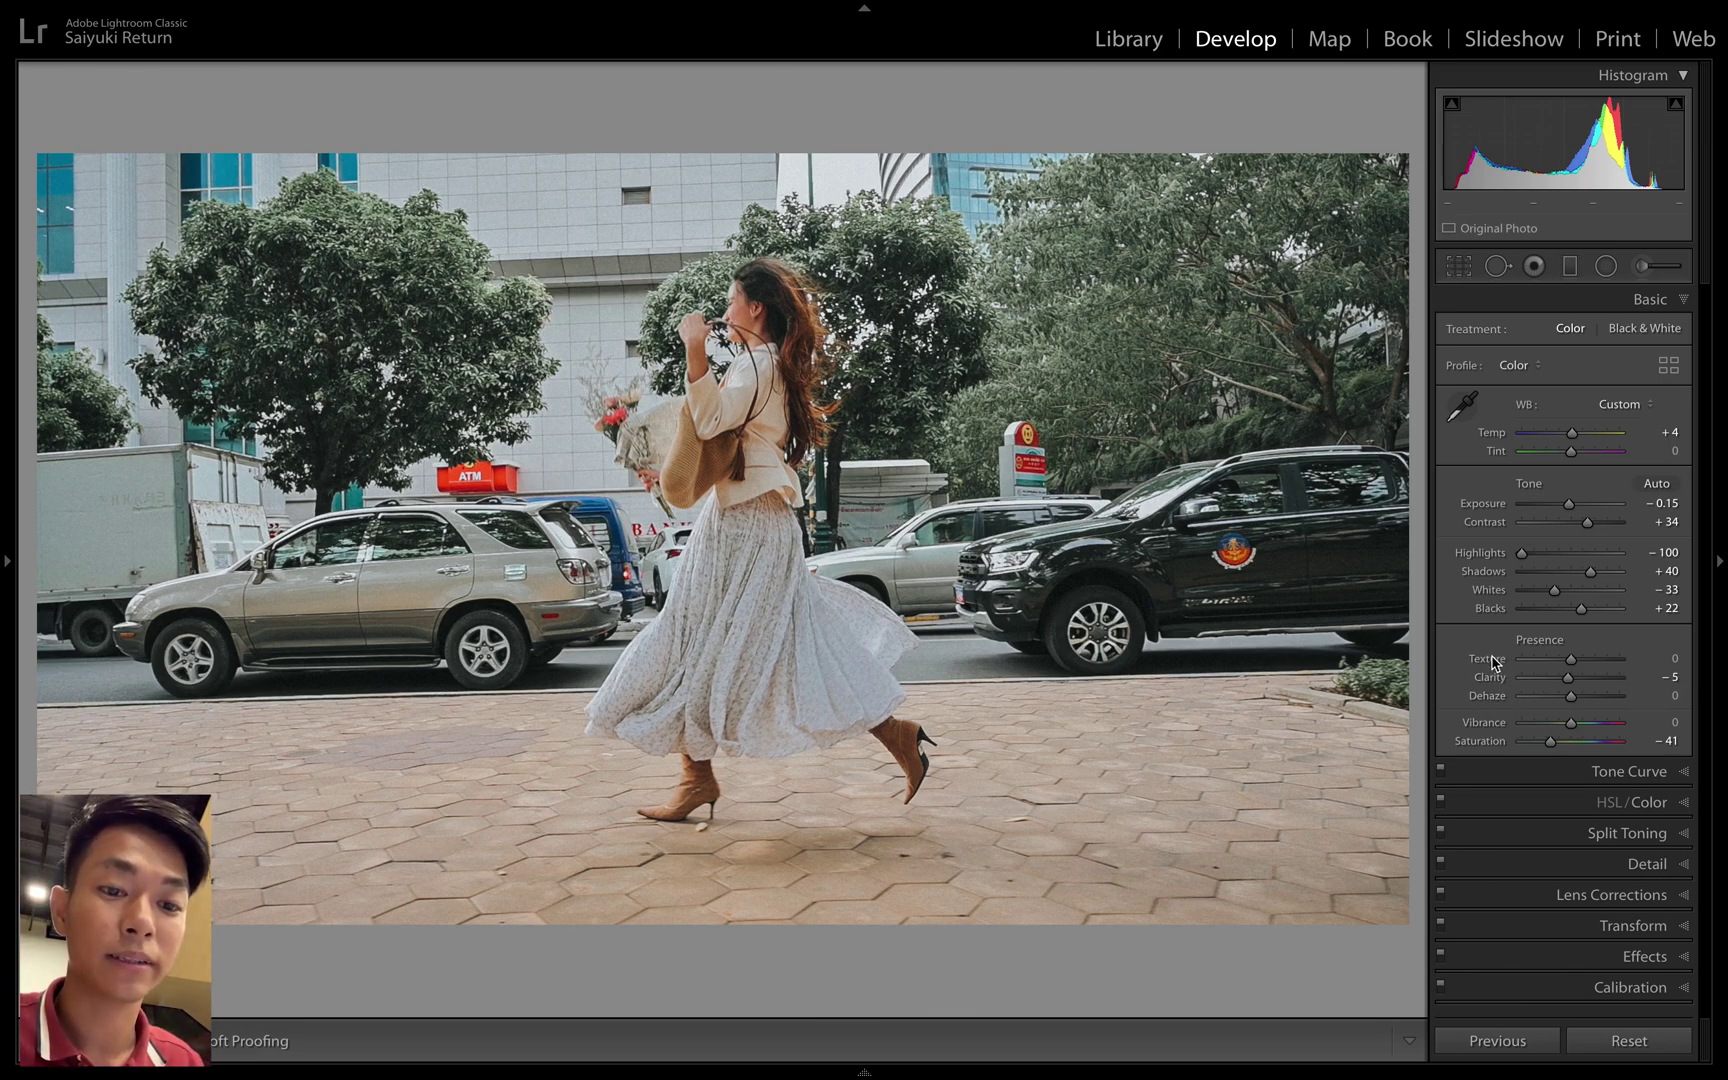
double_click(1571, 680)
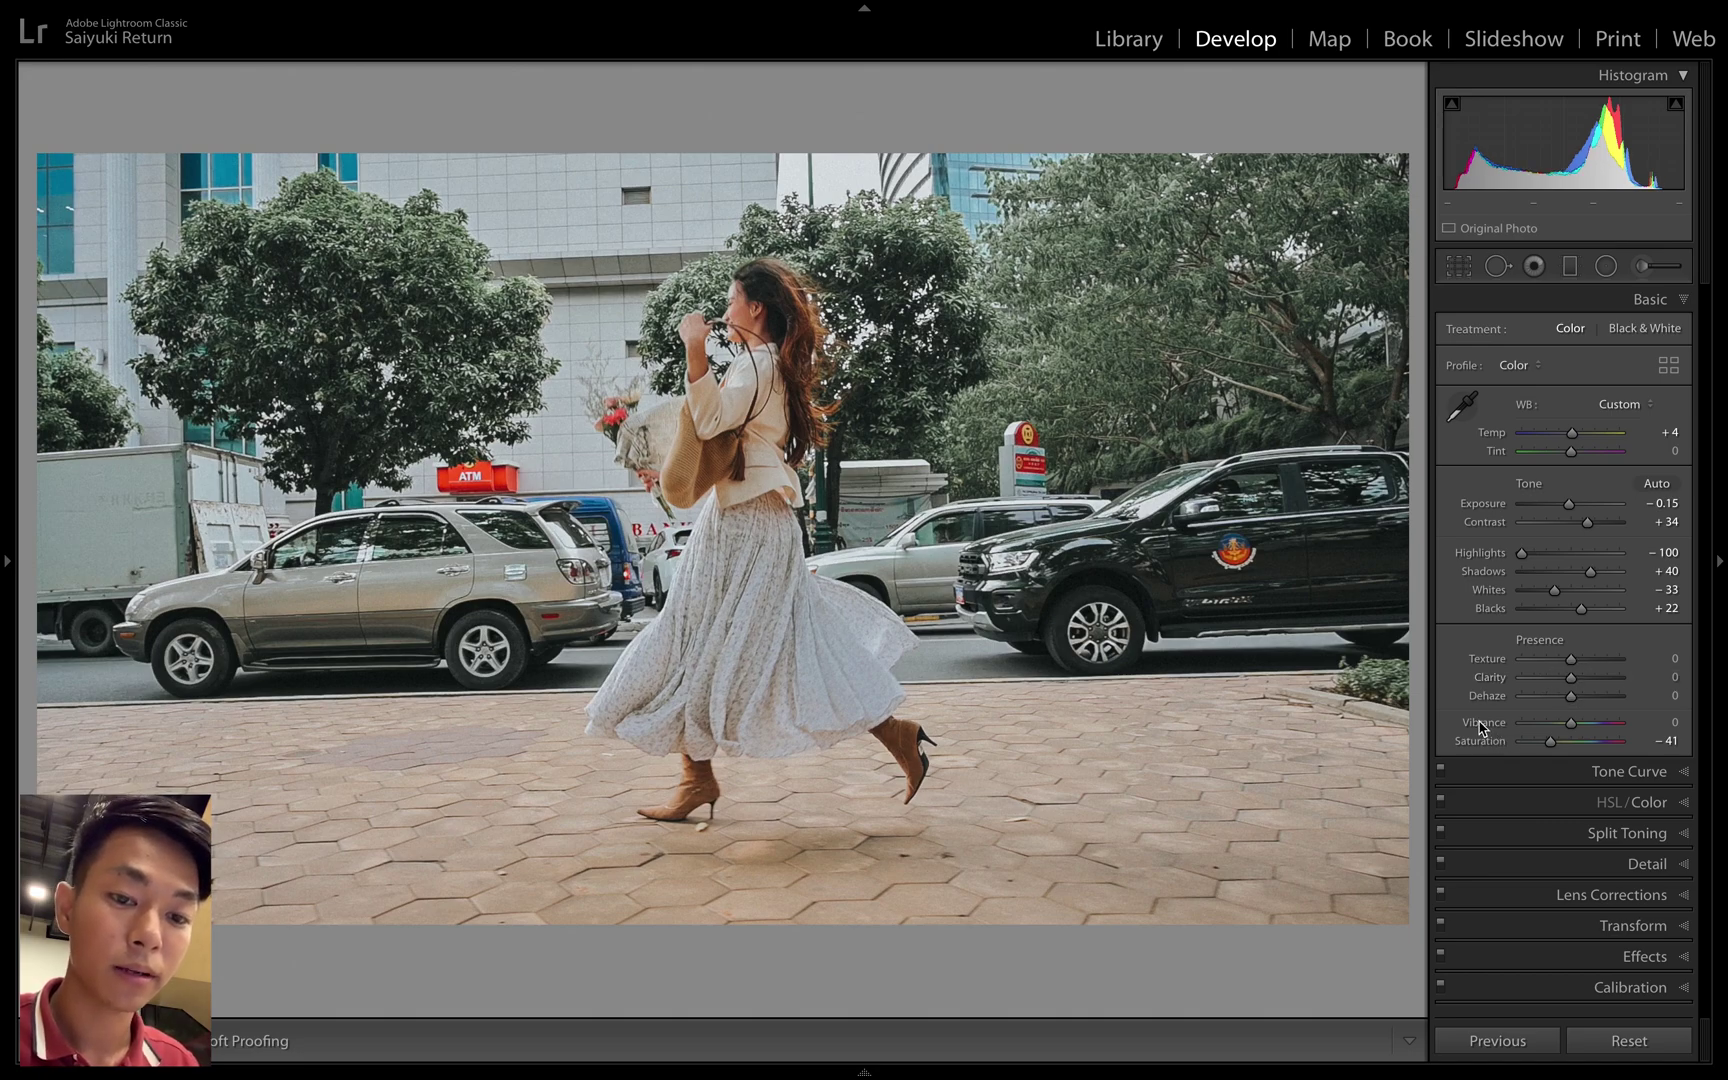
click(1488, 771)
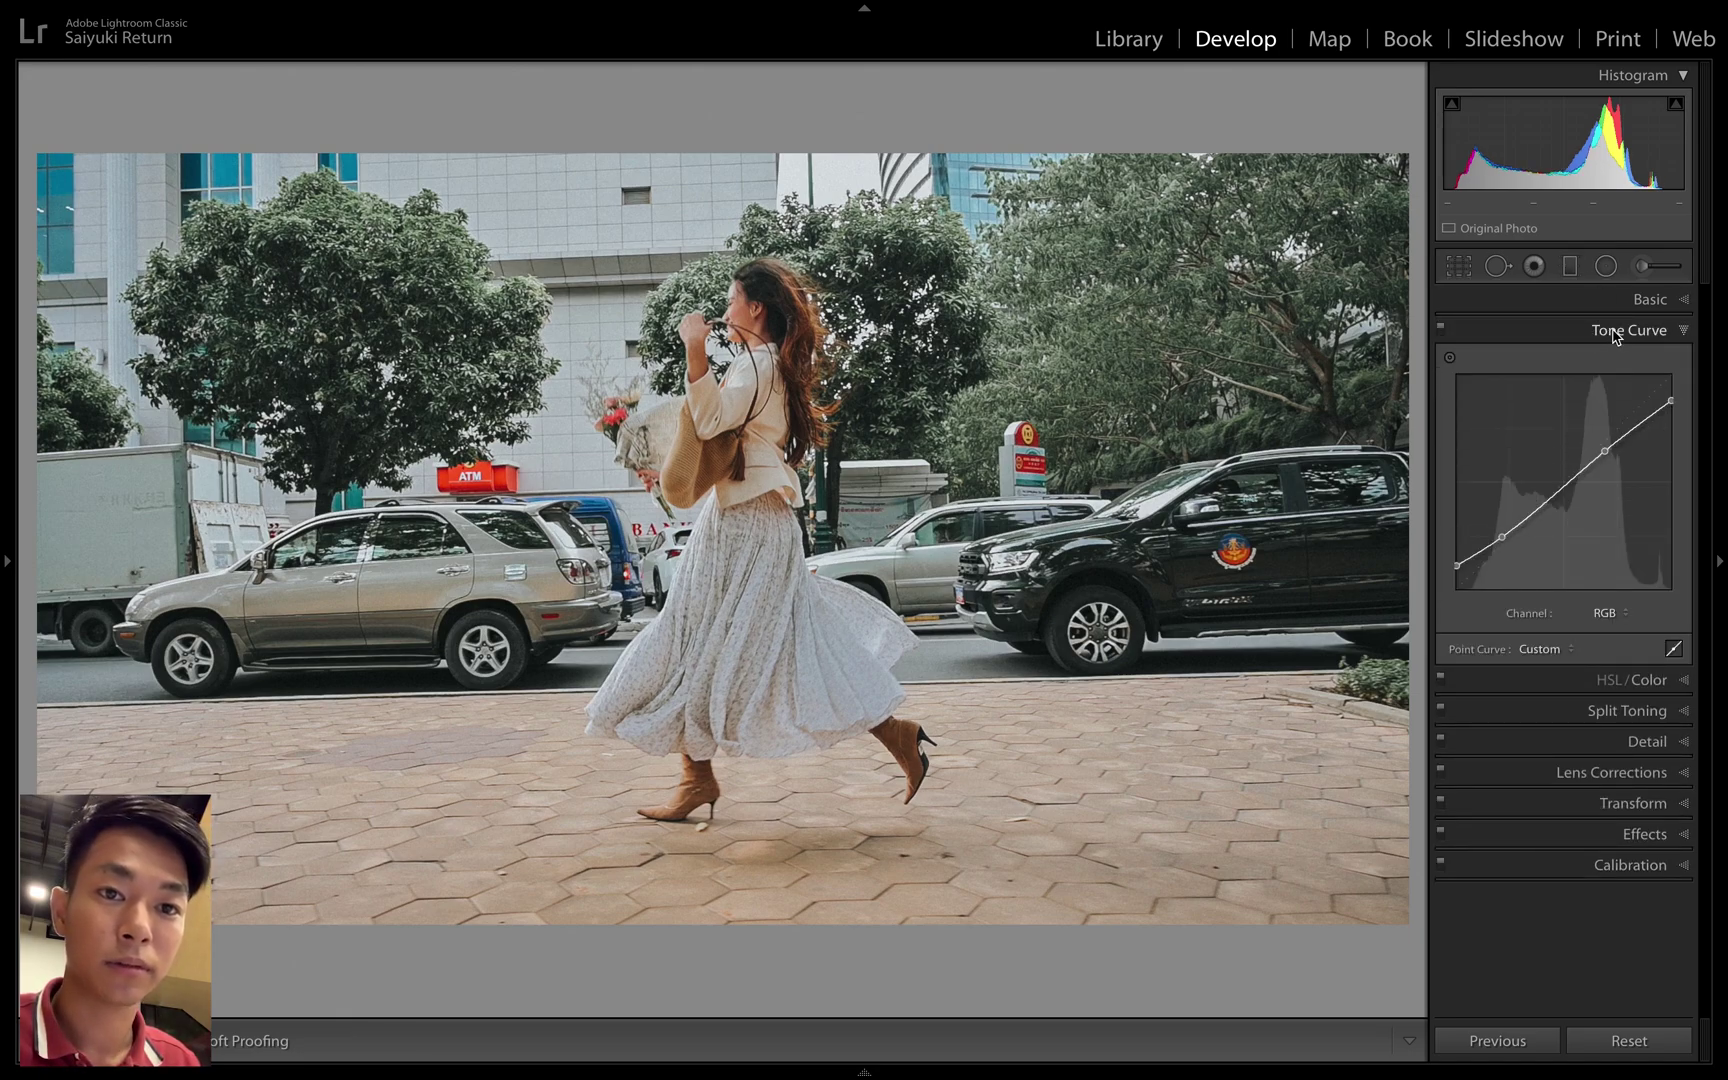
click(1440, 327)
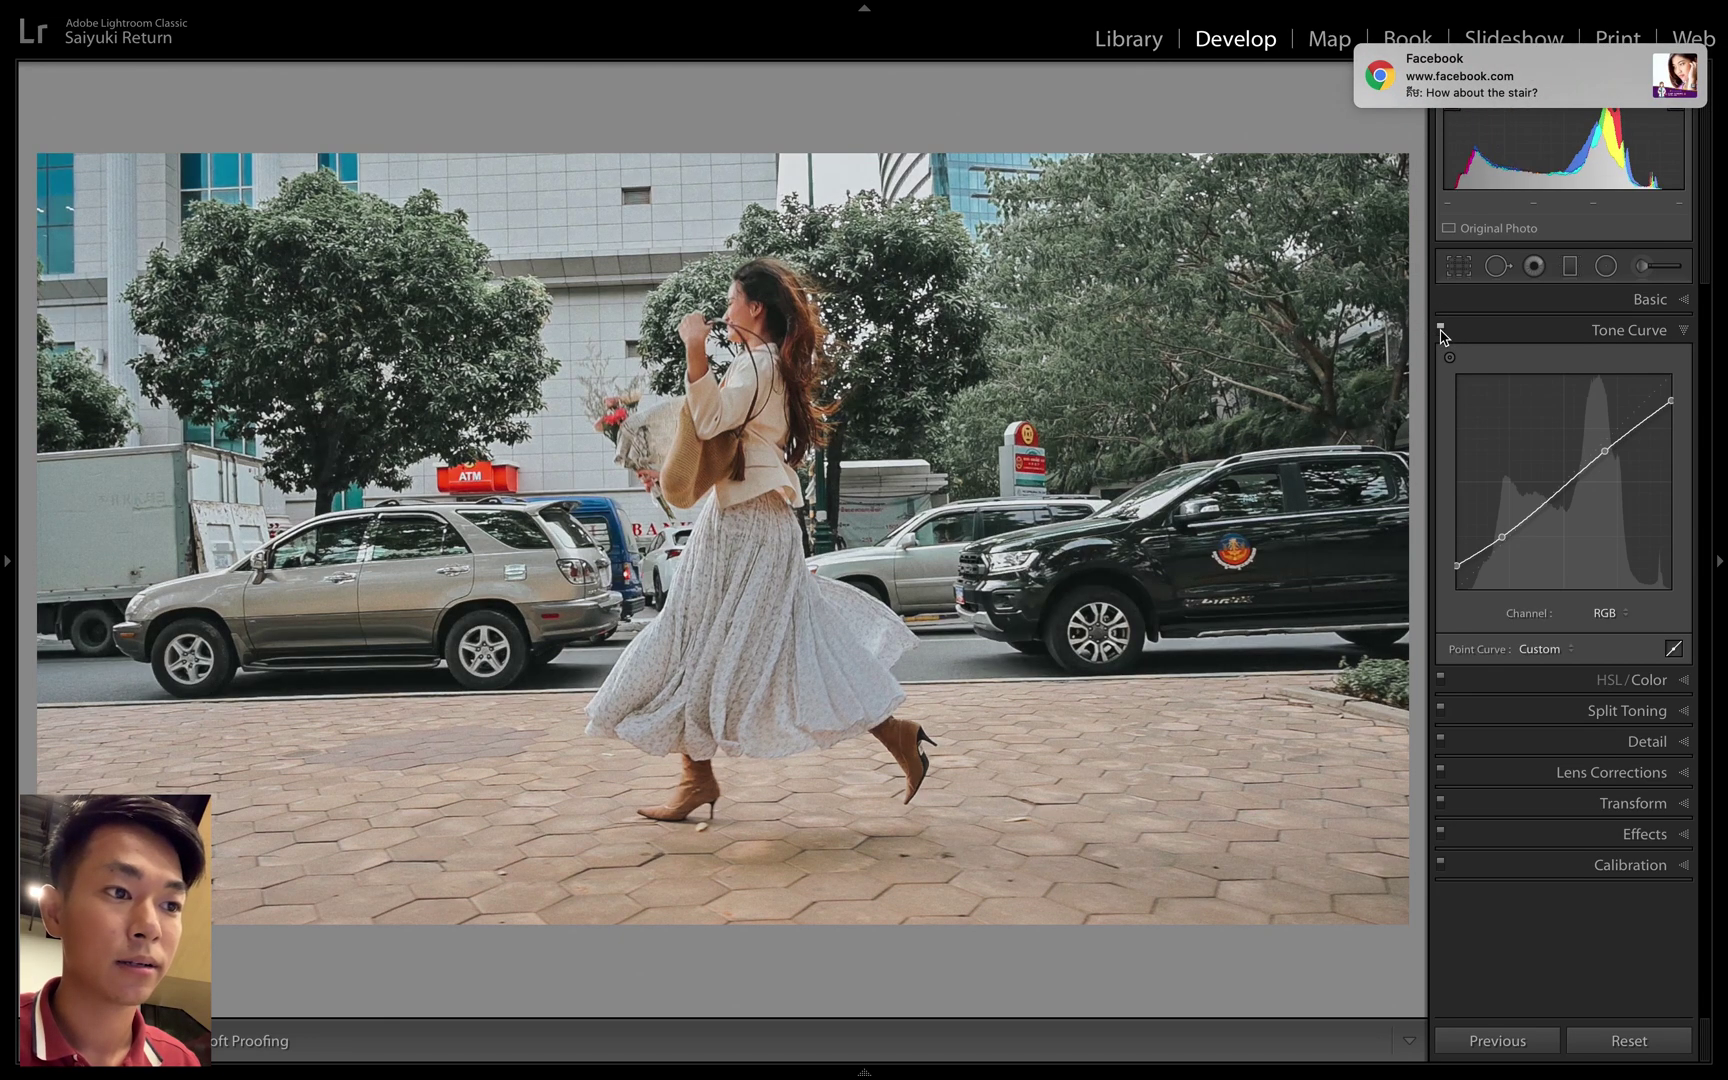
click(1510, 681)
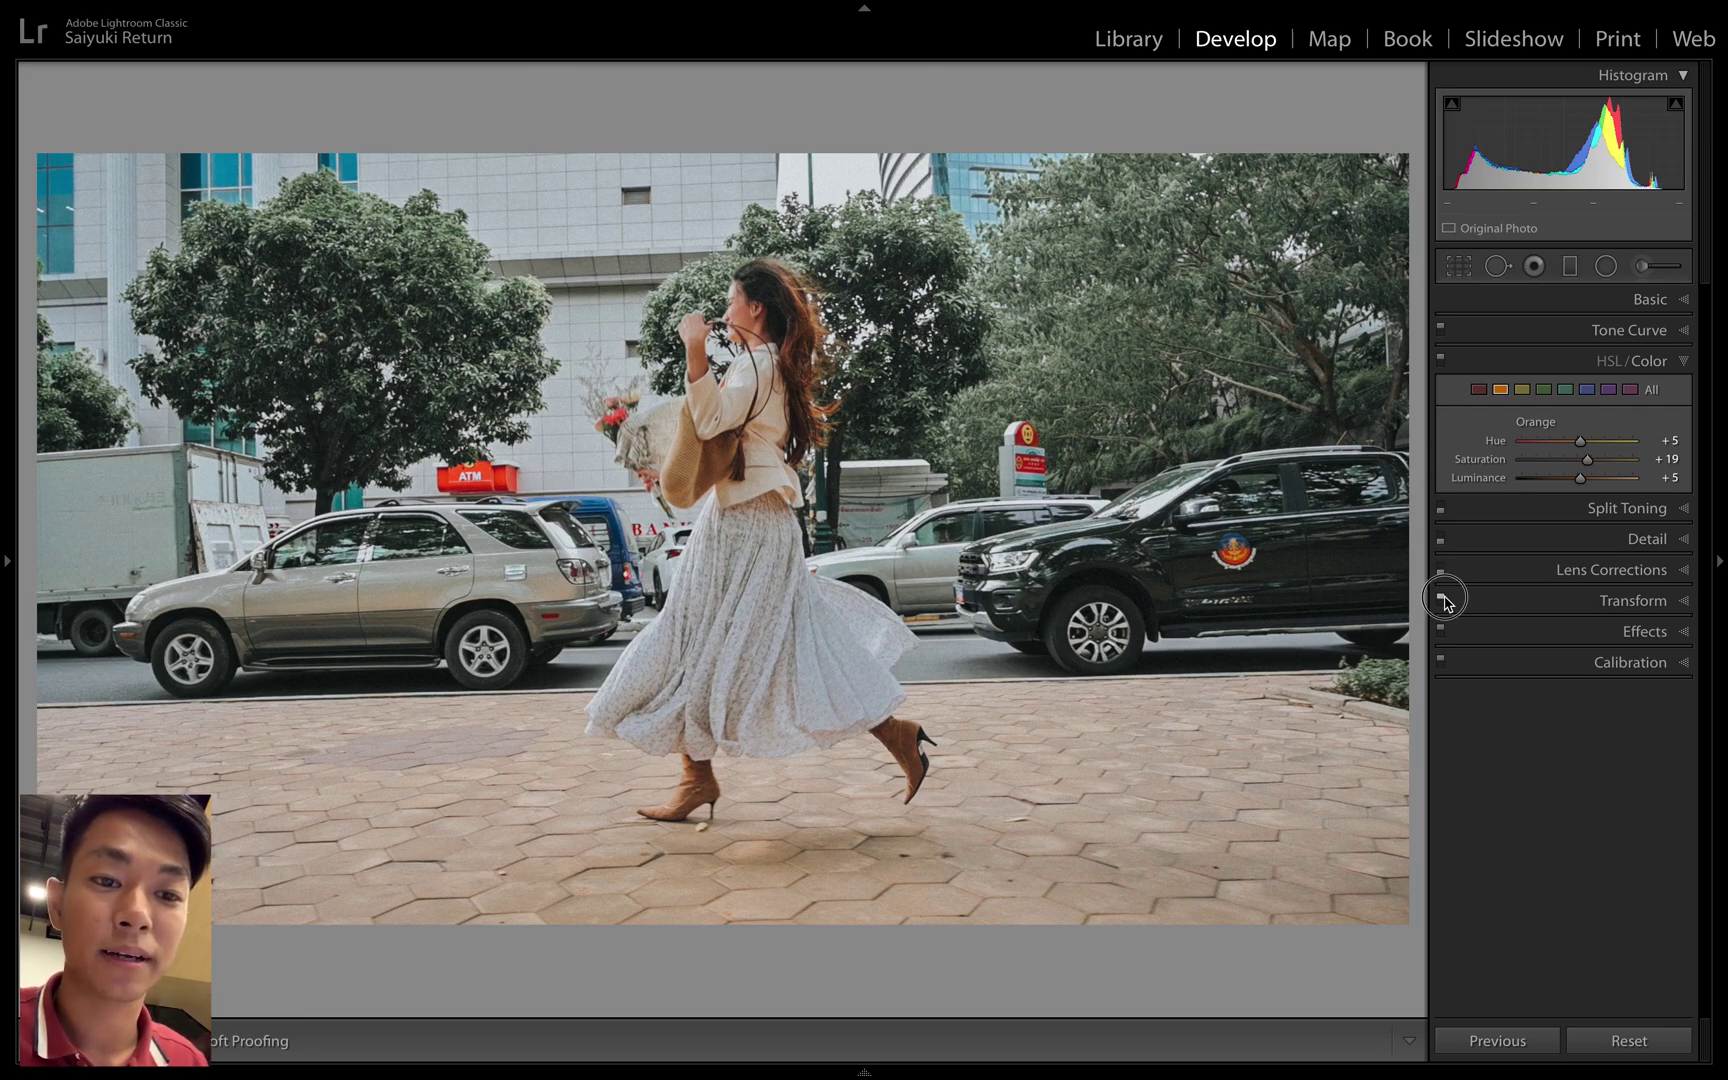
click(1533, 665)
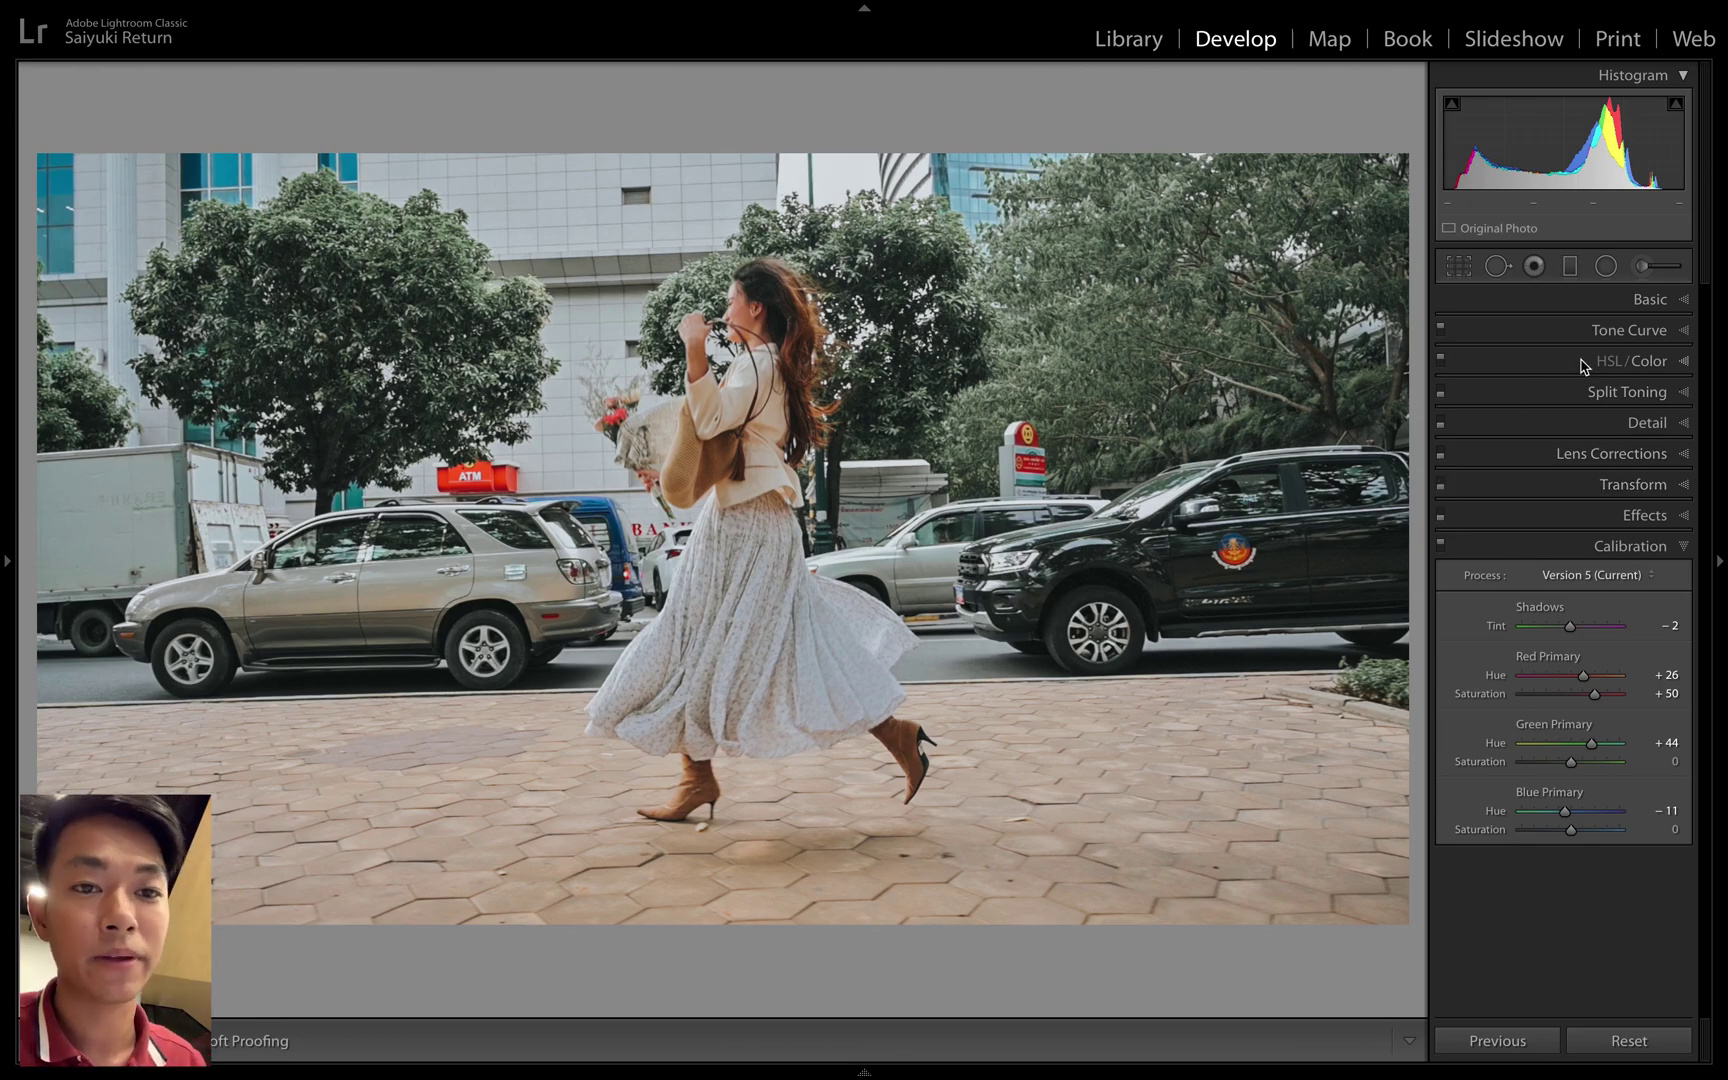
click(1640, 300)
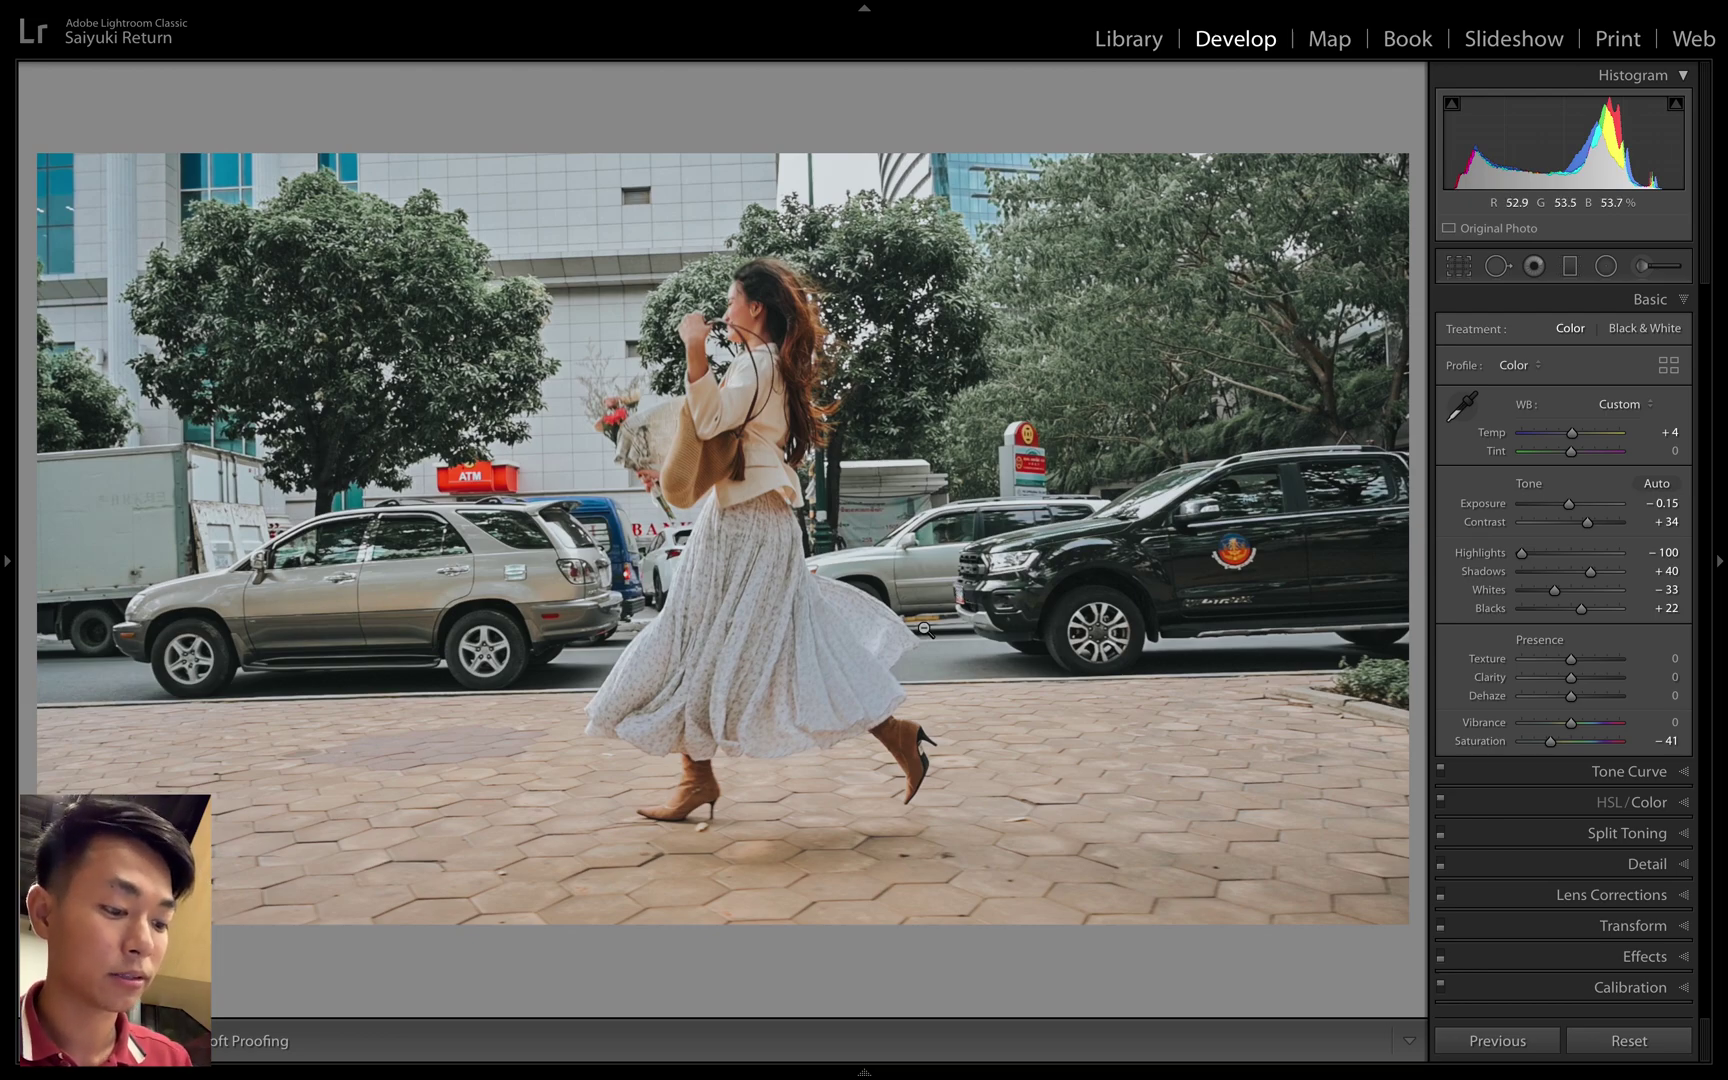
- Copy the still's develop settings and paste them onto the Neutral-512 HALD image
key(ctrl+shift+c)
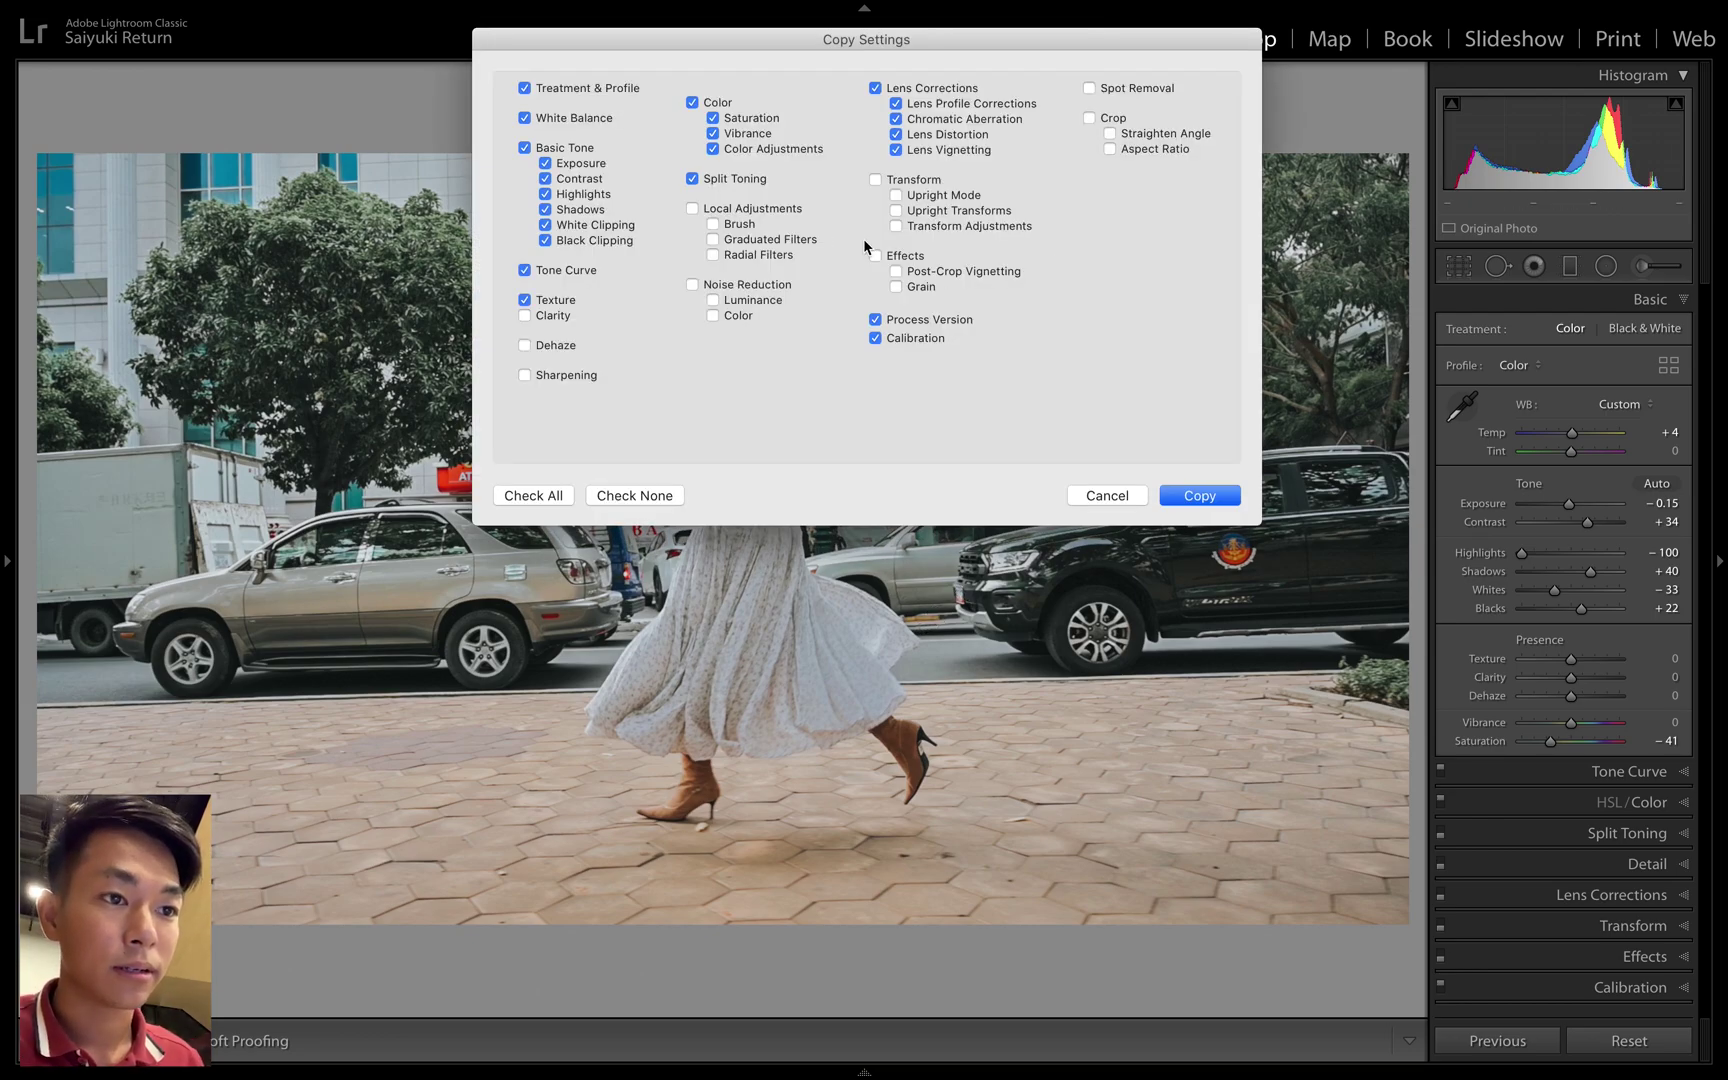
click(1199, 495)
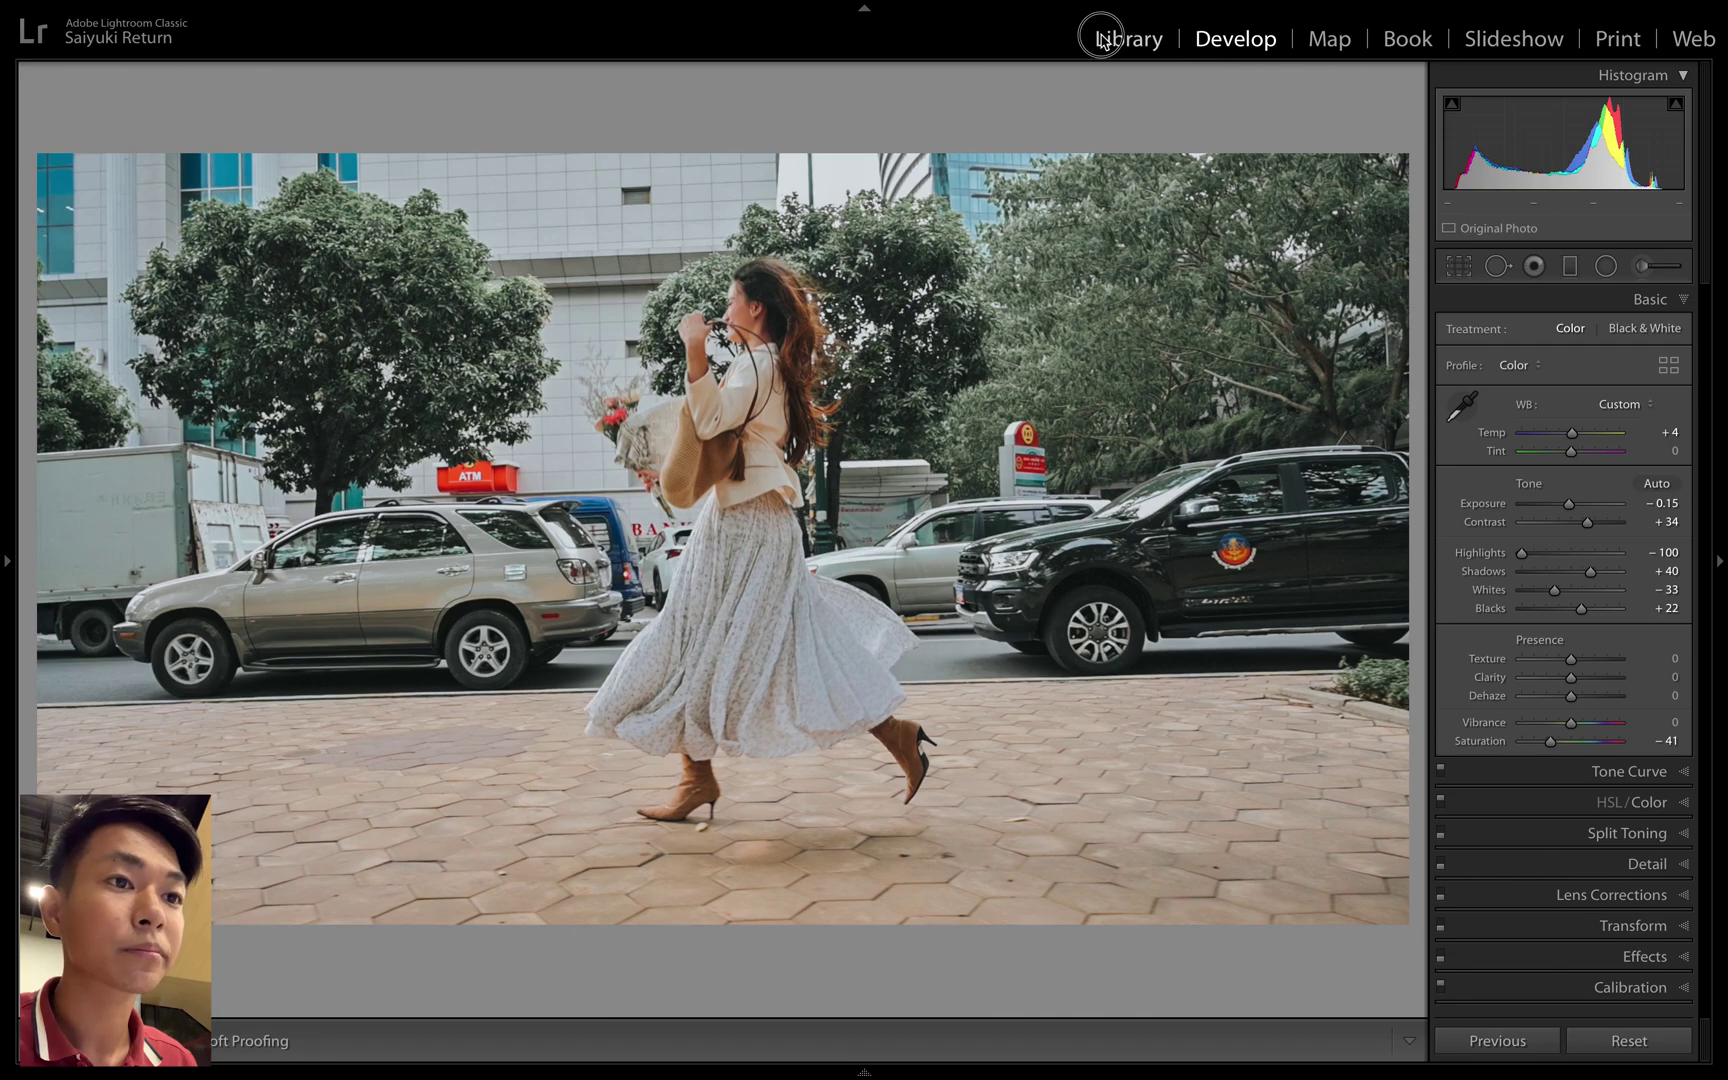
click(1106, 39)
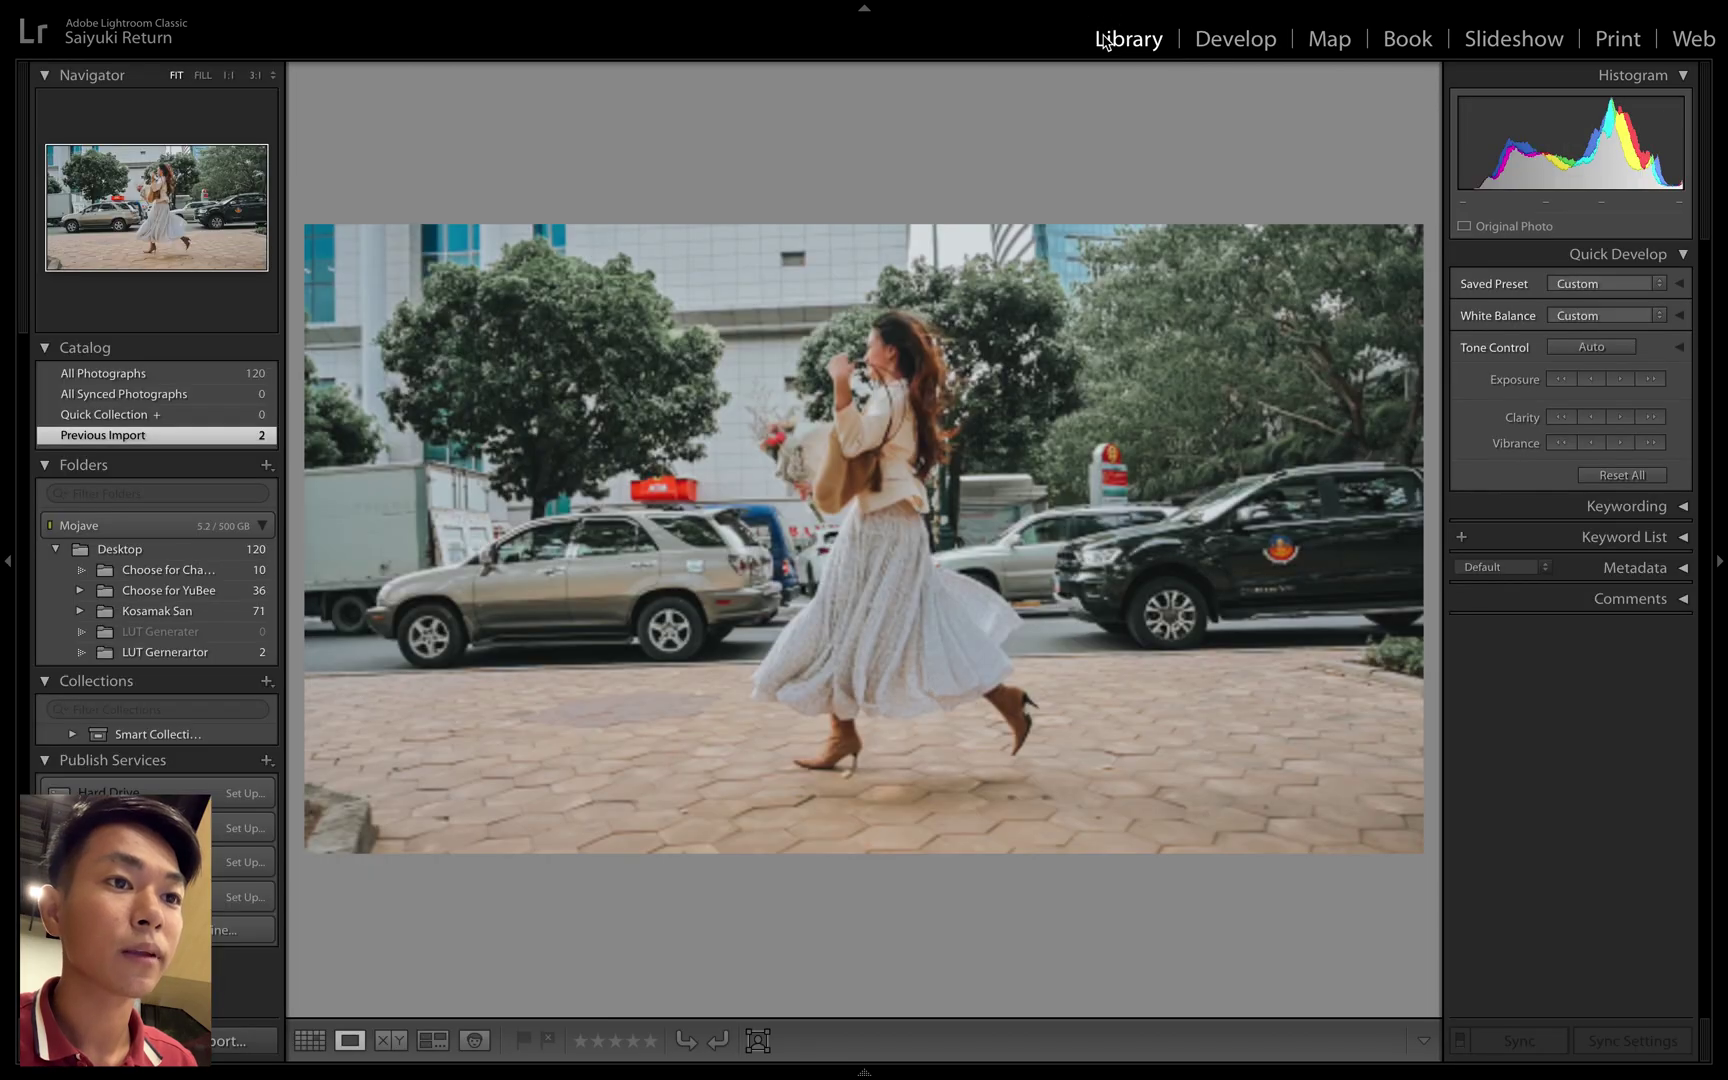
click(310, 1040)
click(452, 212)
double_click(390, 222)
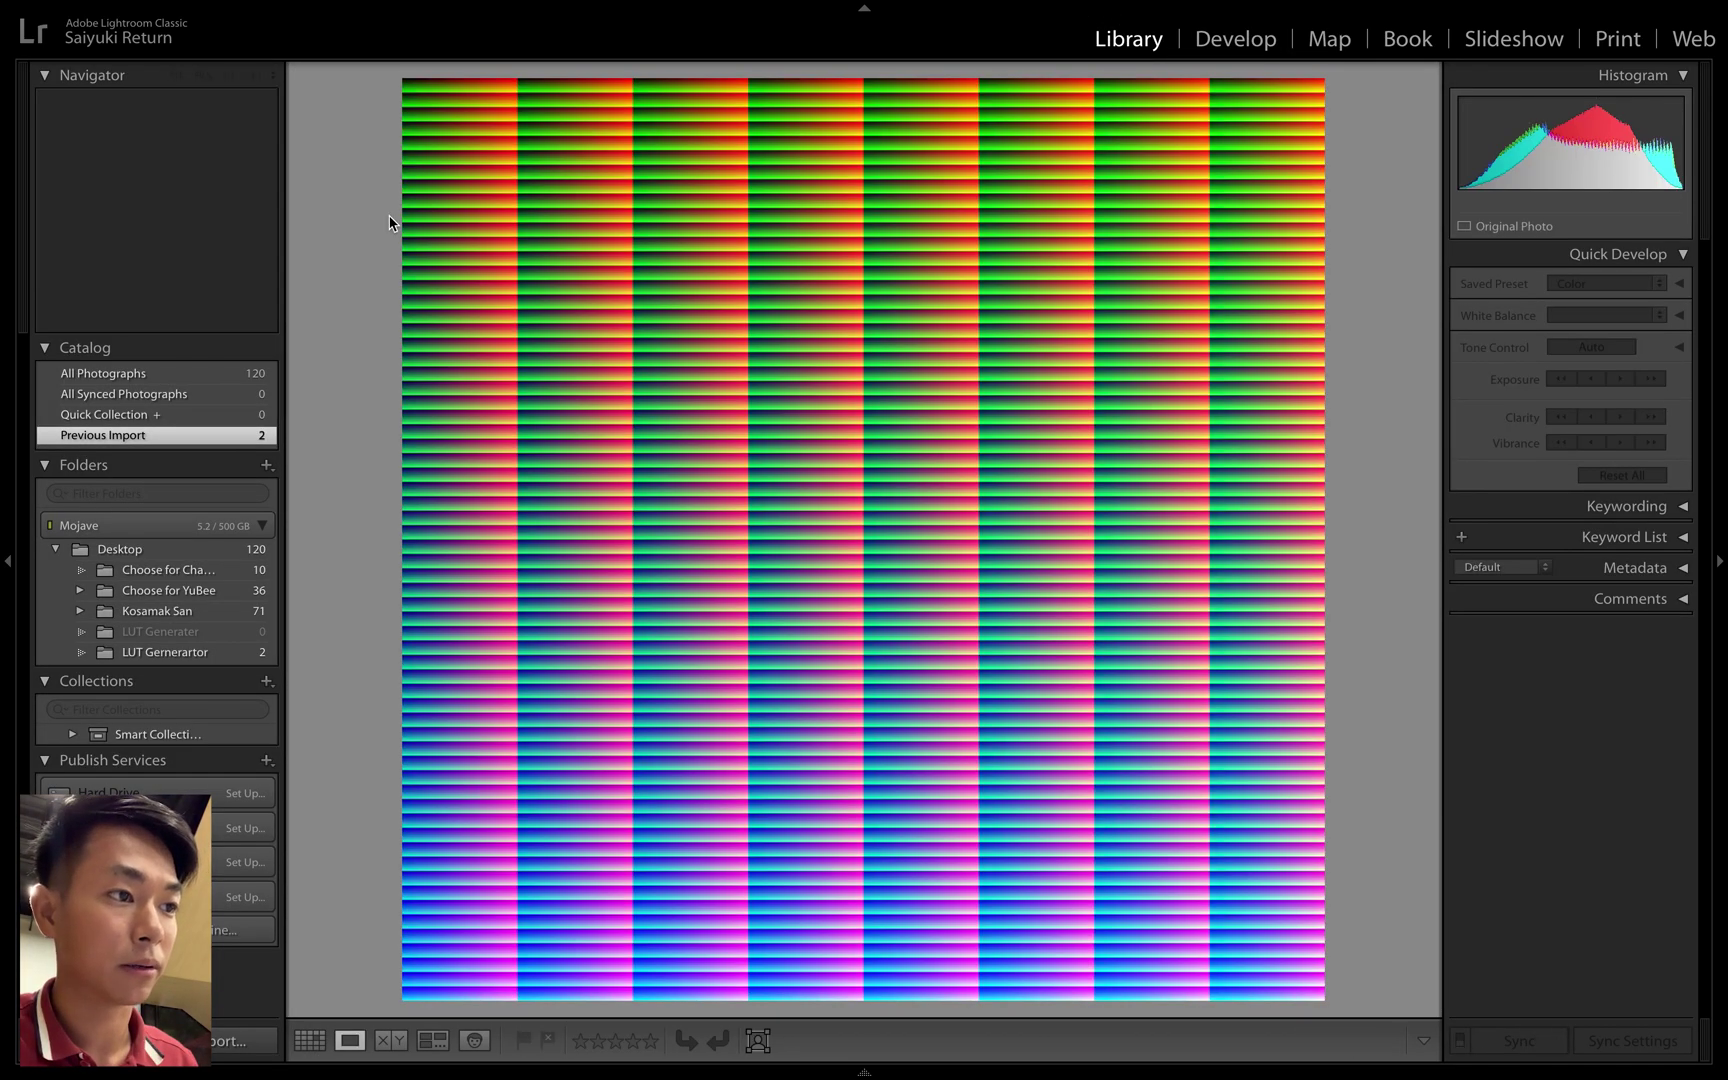
click(1238, 40)
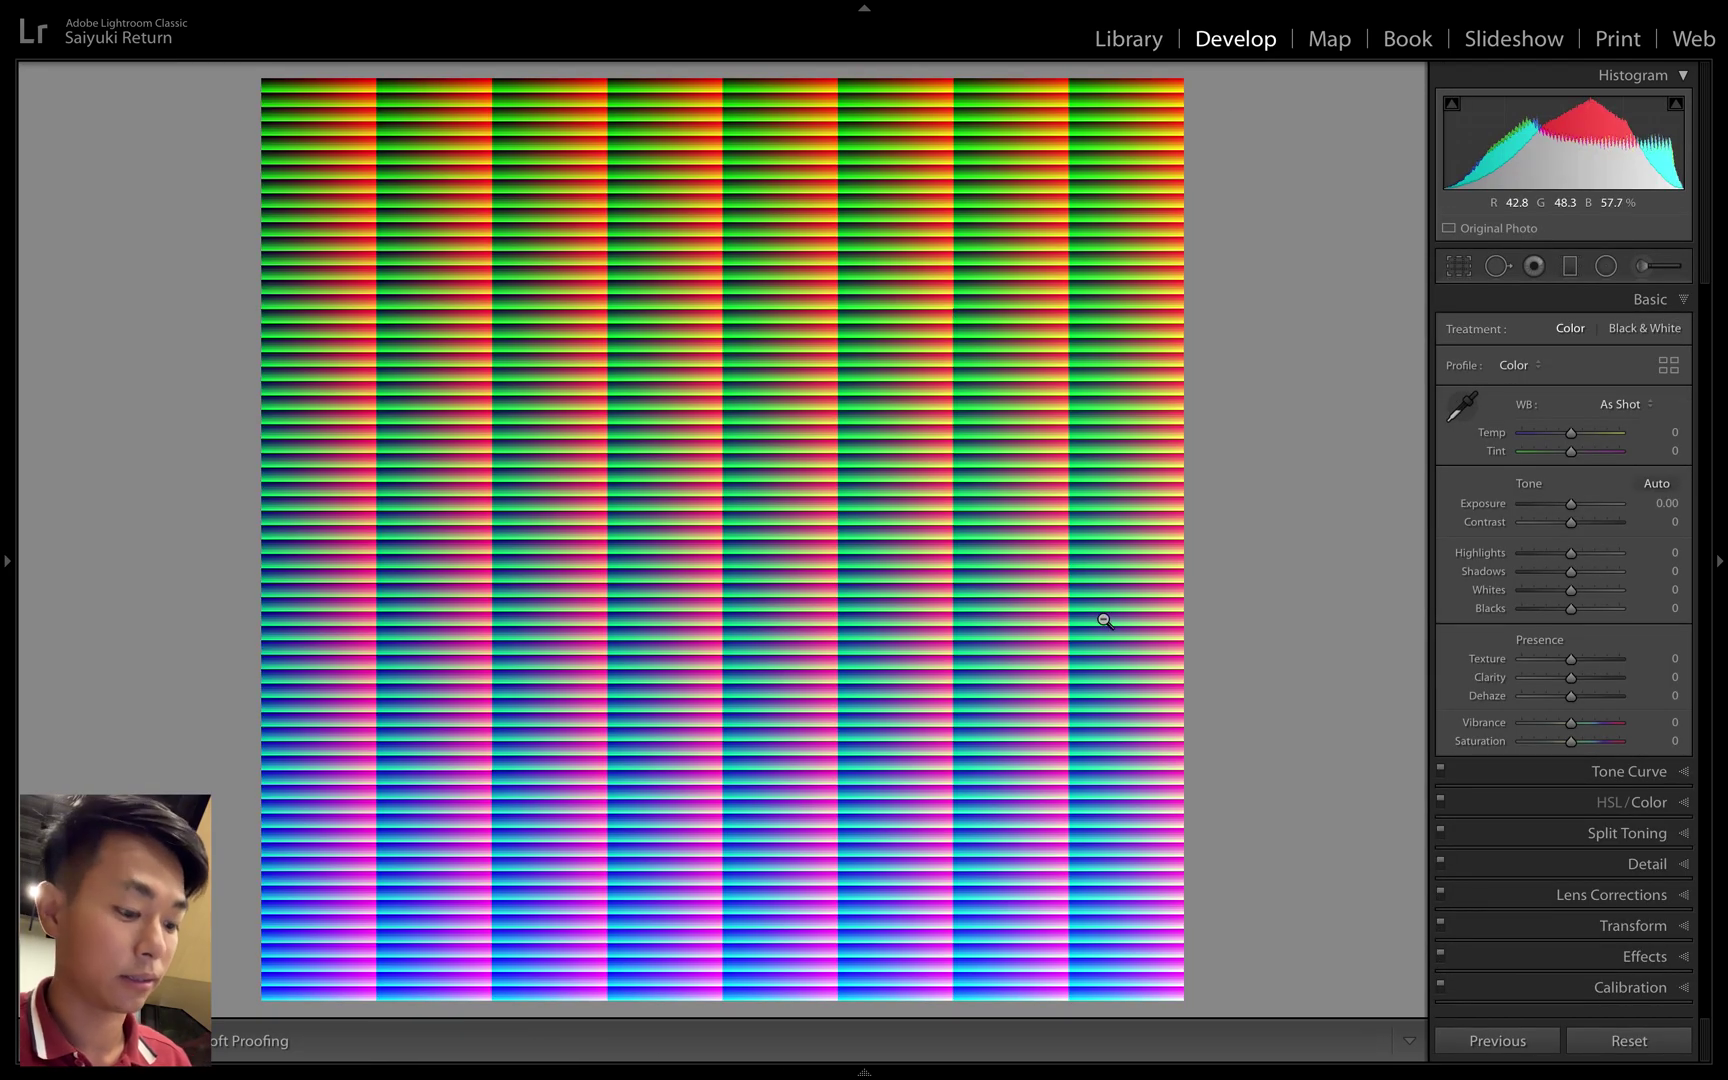
key(ctrl+shift+v)
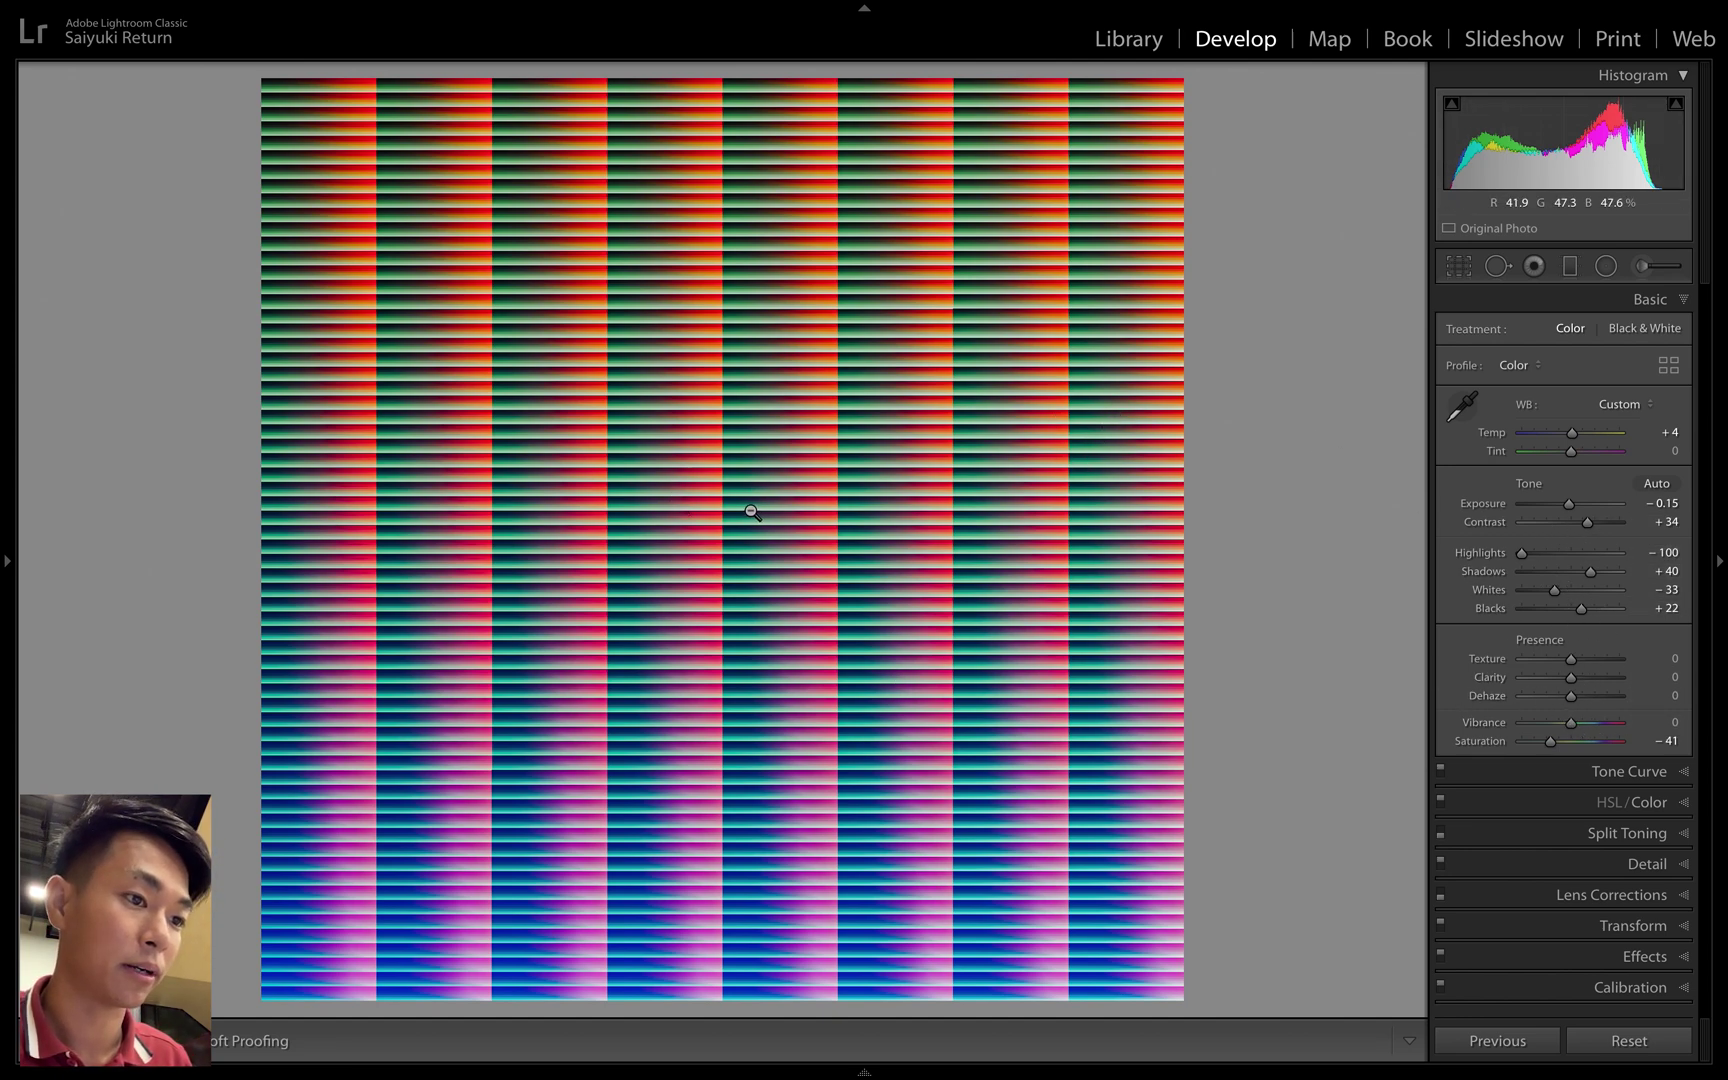
- Export the graded HALD as a JPEG into a Processed subfolder of LUT Gernerartor
key(shift)
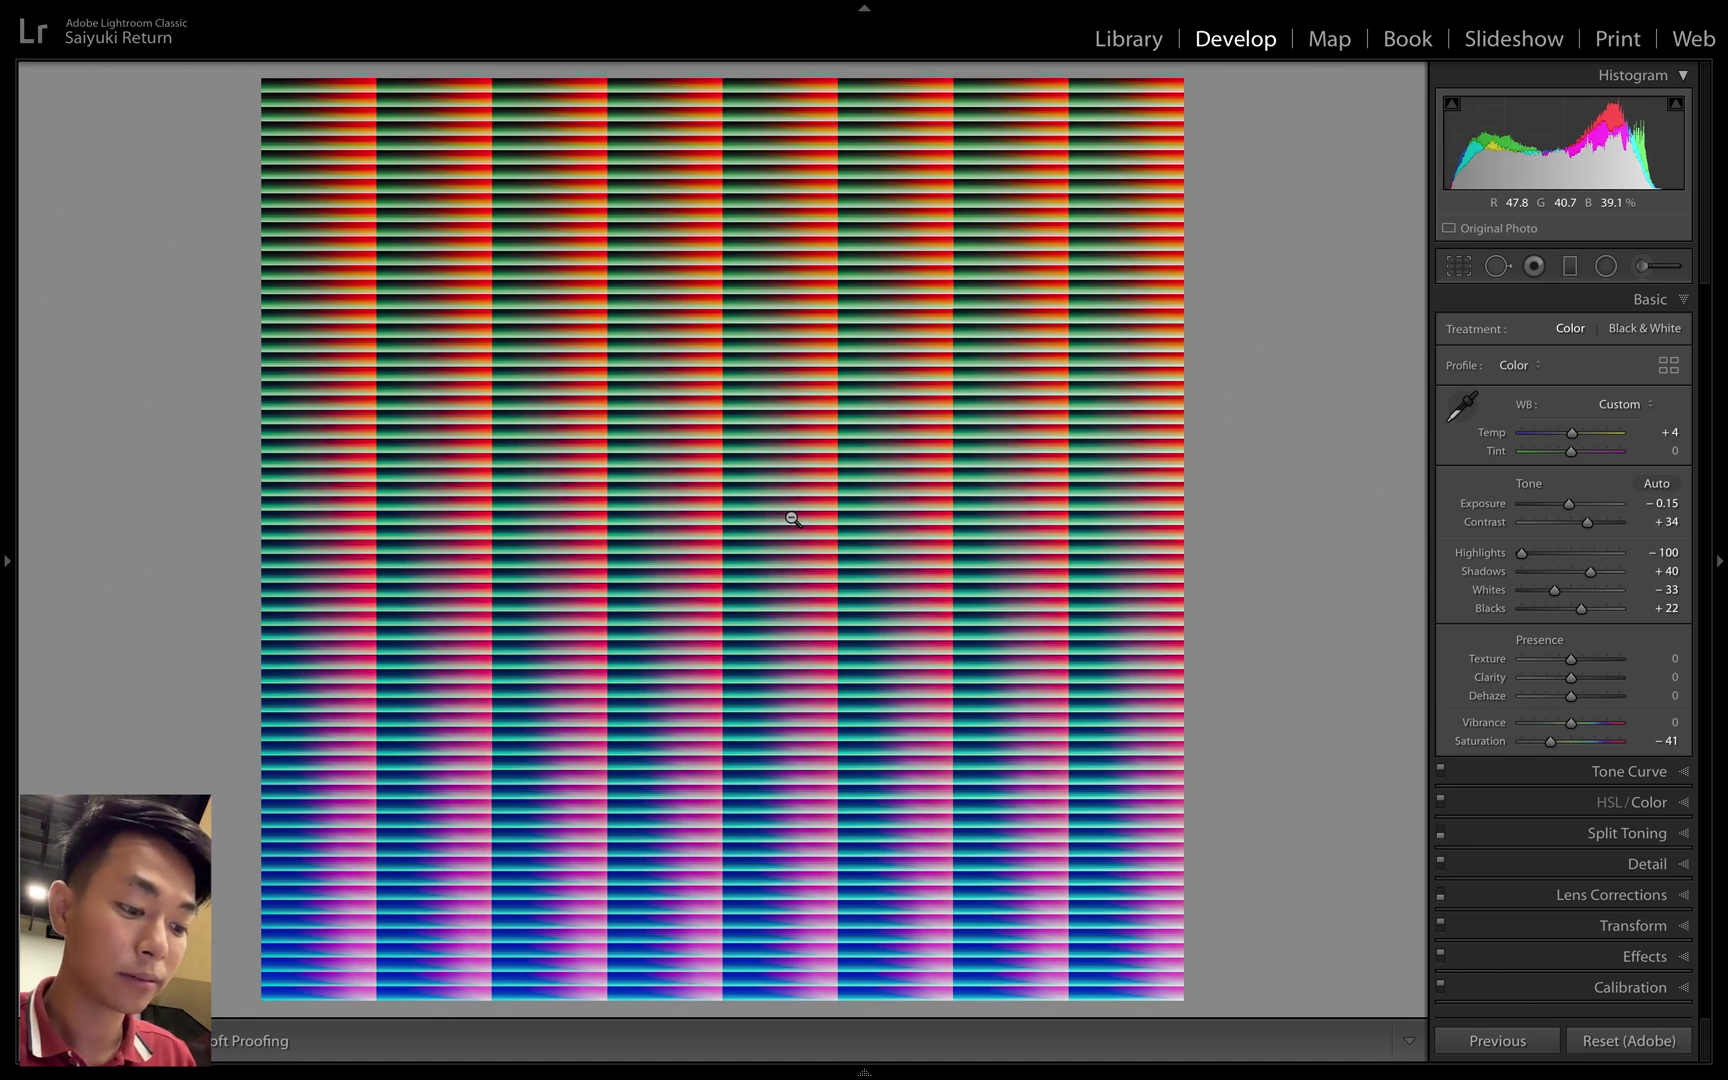
key(ctrl+shift+e)
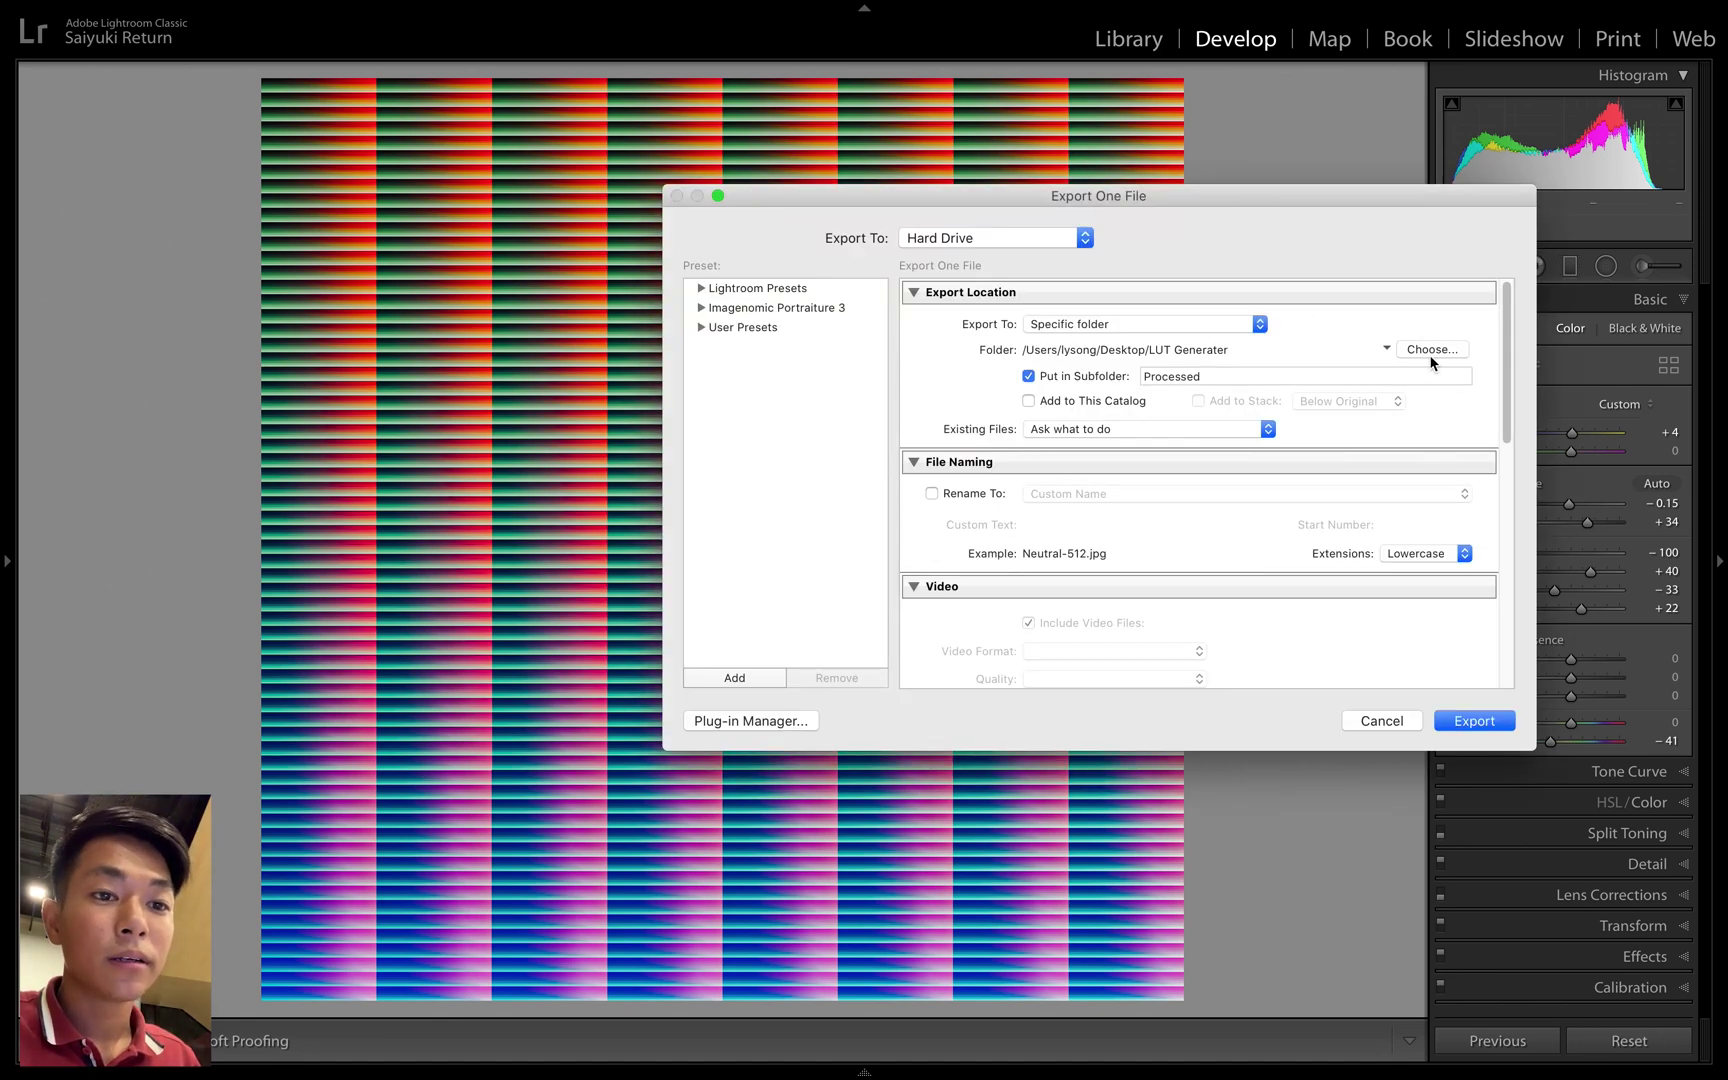
click(1430, 352)
click(680, 342)
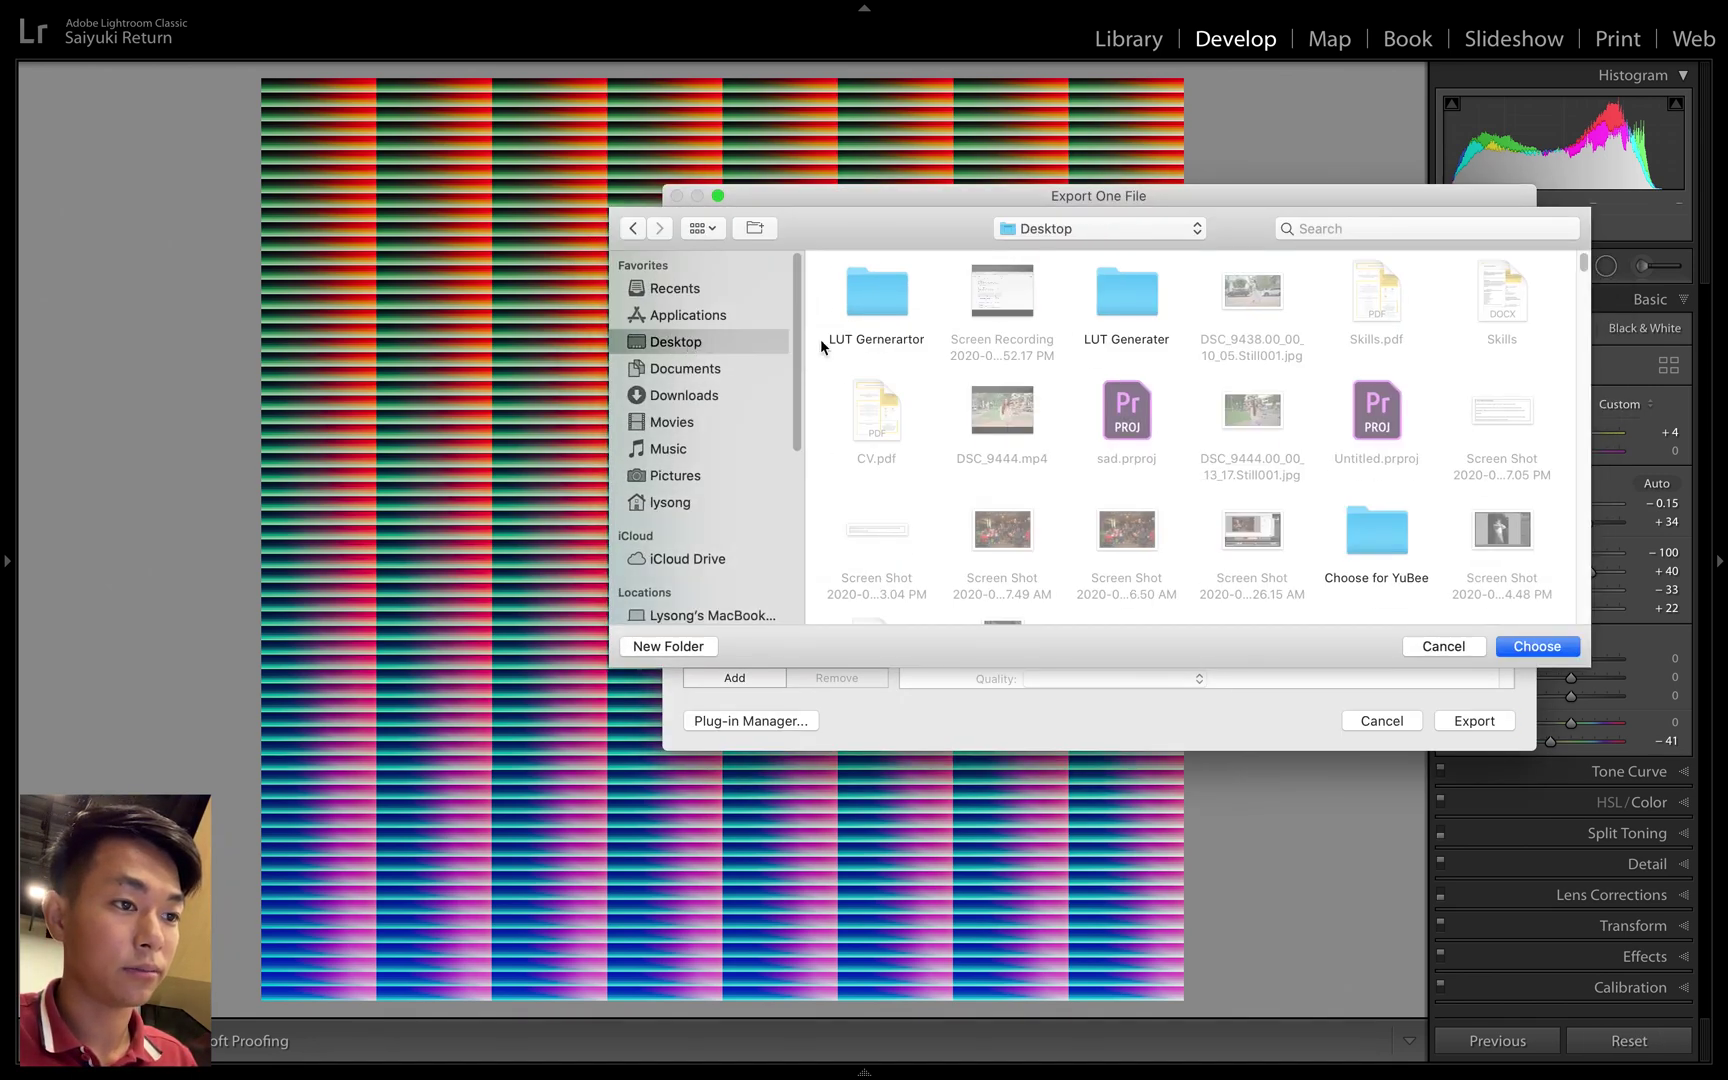
double_click(885, 298)
click(1557, 652)
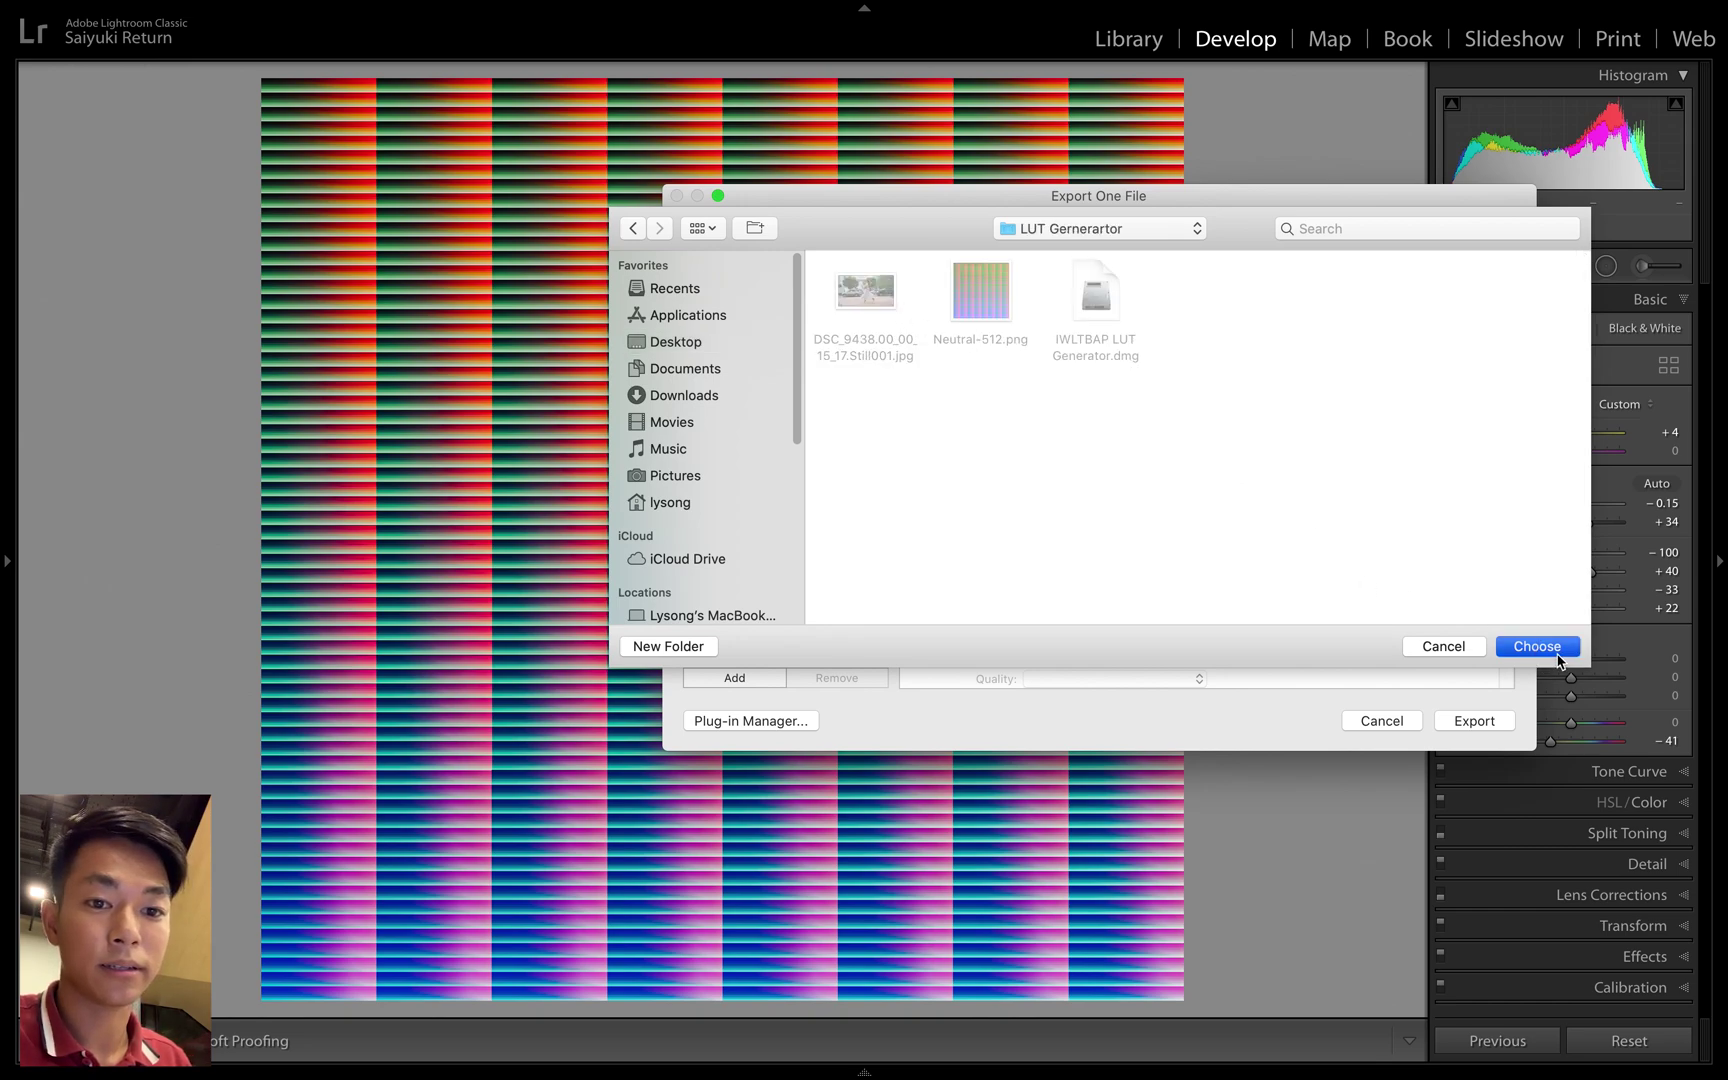
click(1470, 722)
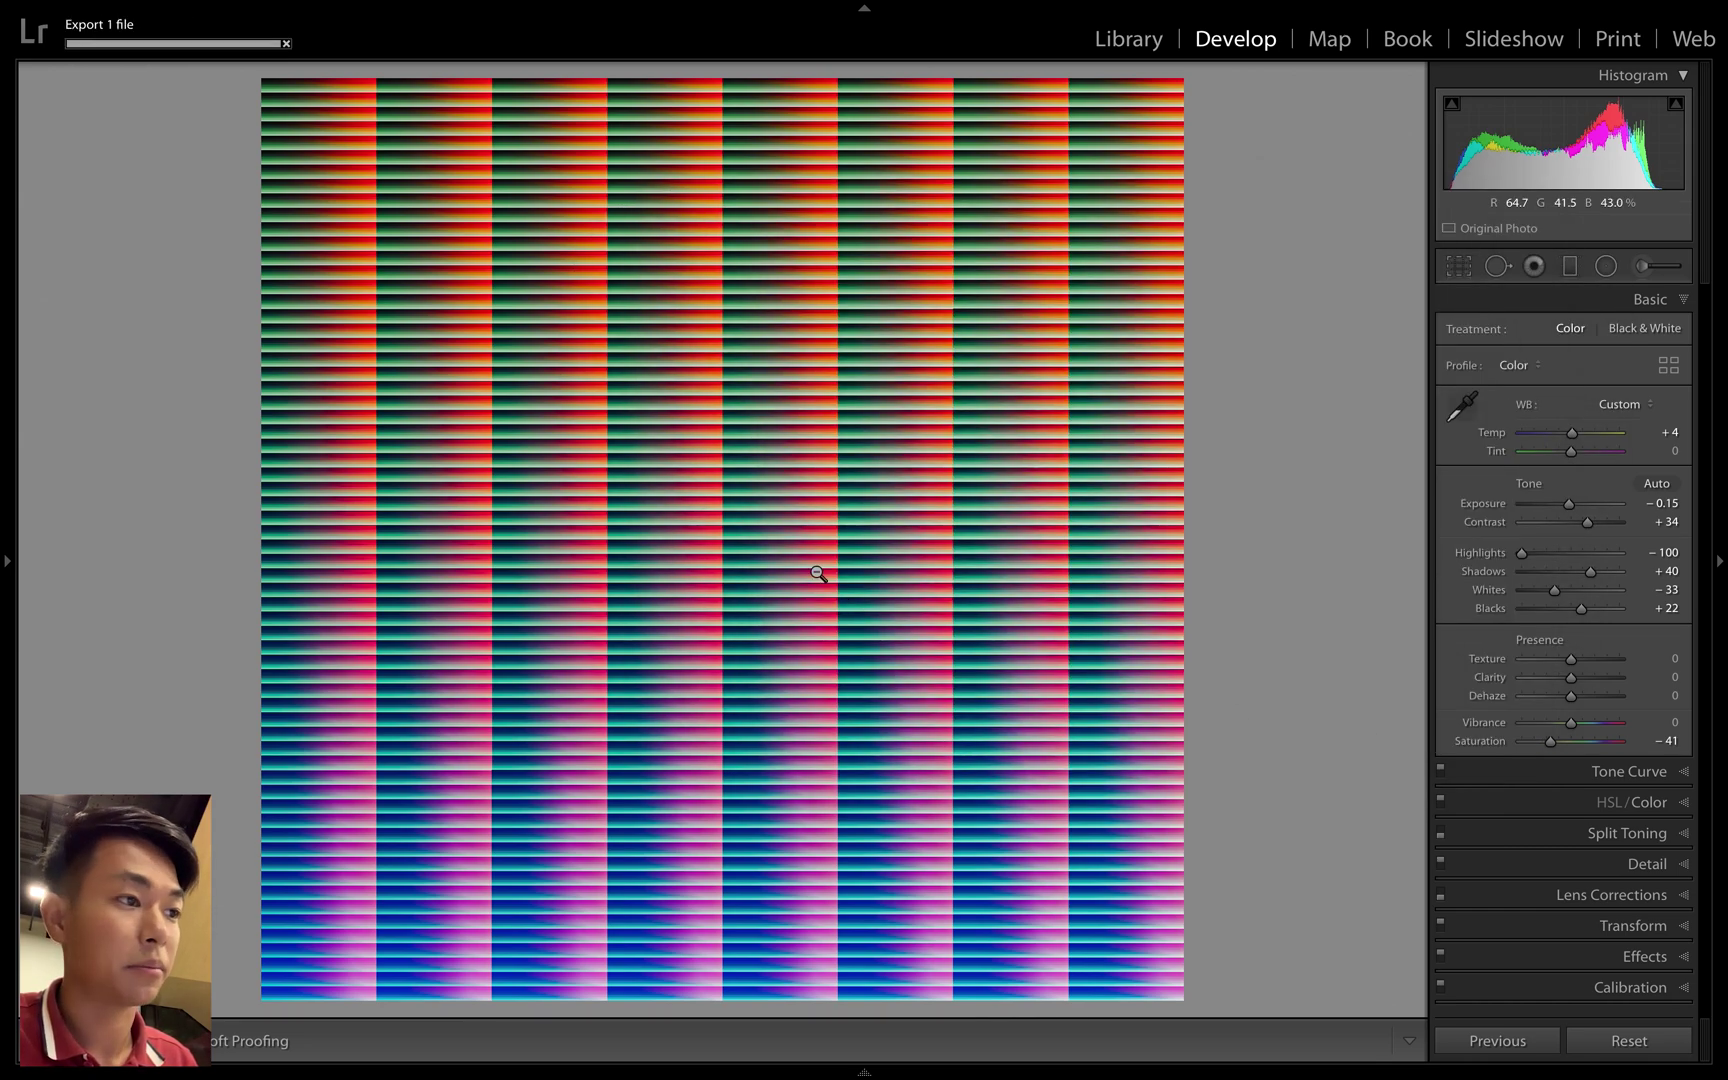
key(super+Tab)
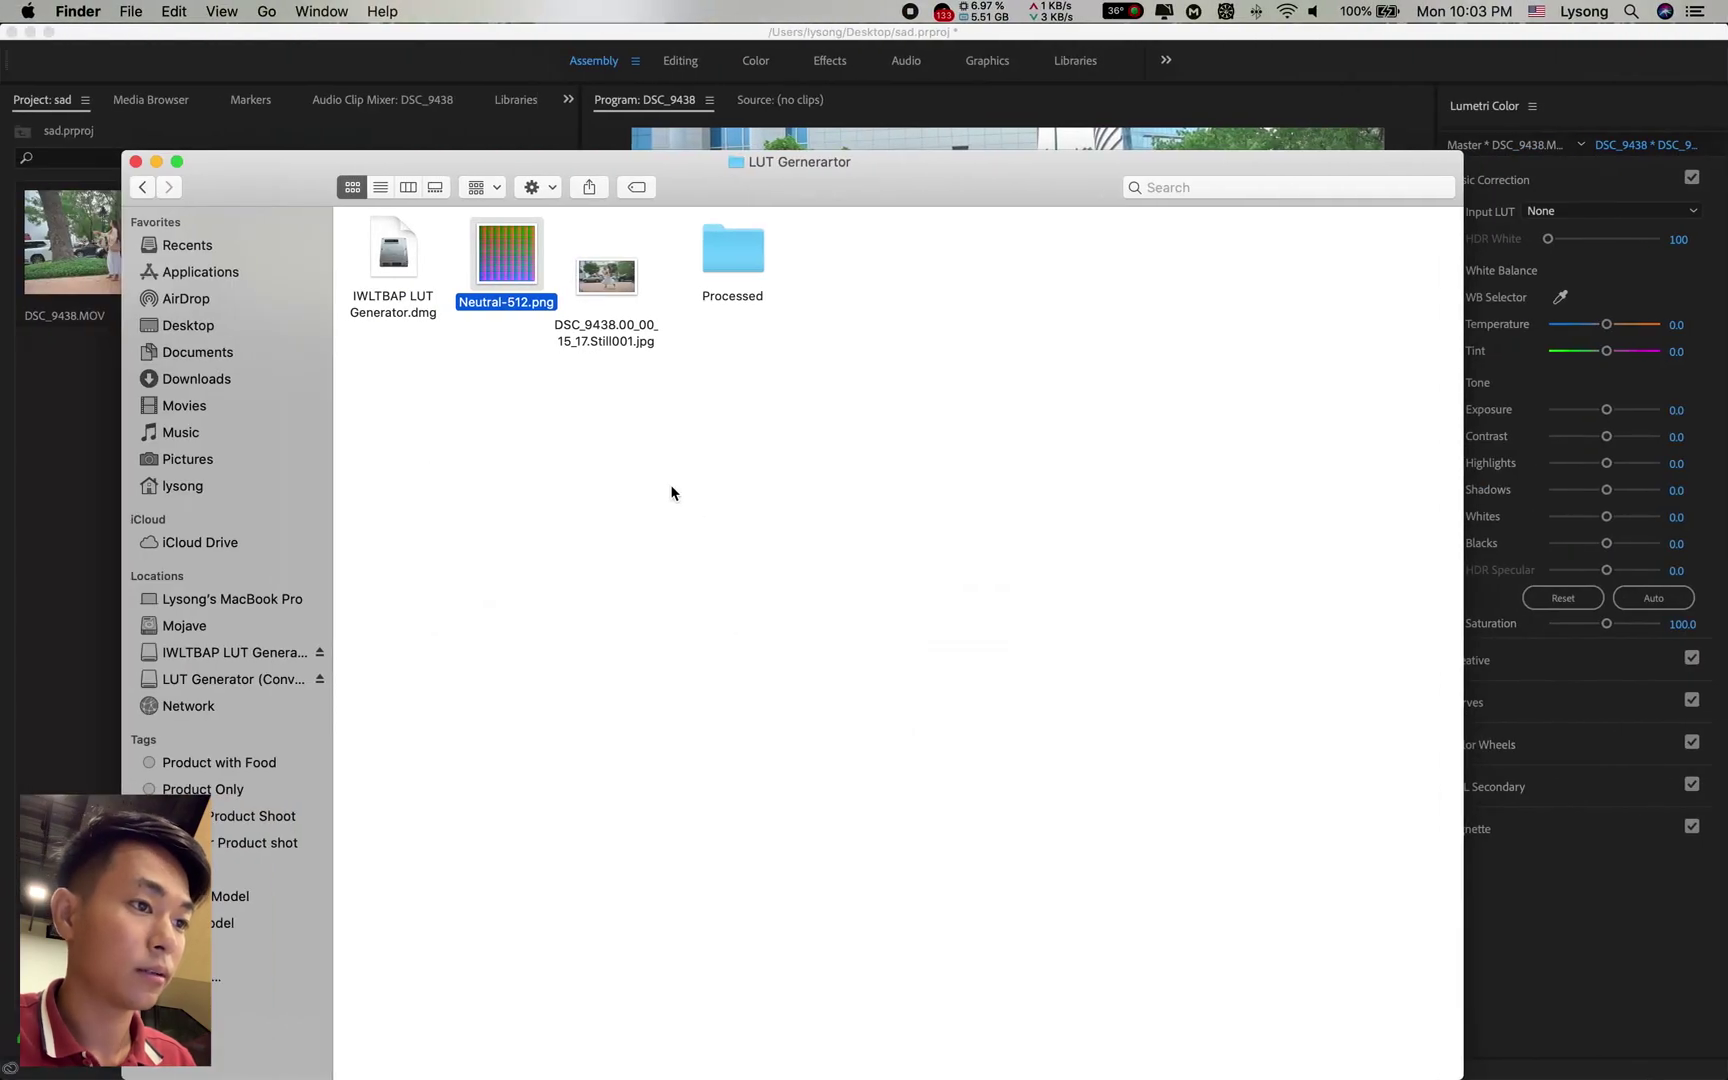
- Open the Processed folder and Quick Look Neutral-512.jpg to confirm the Lightroom grade carried over
click(868, 467)
double_click(733, 252)
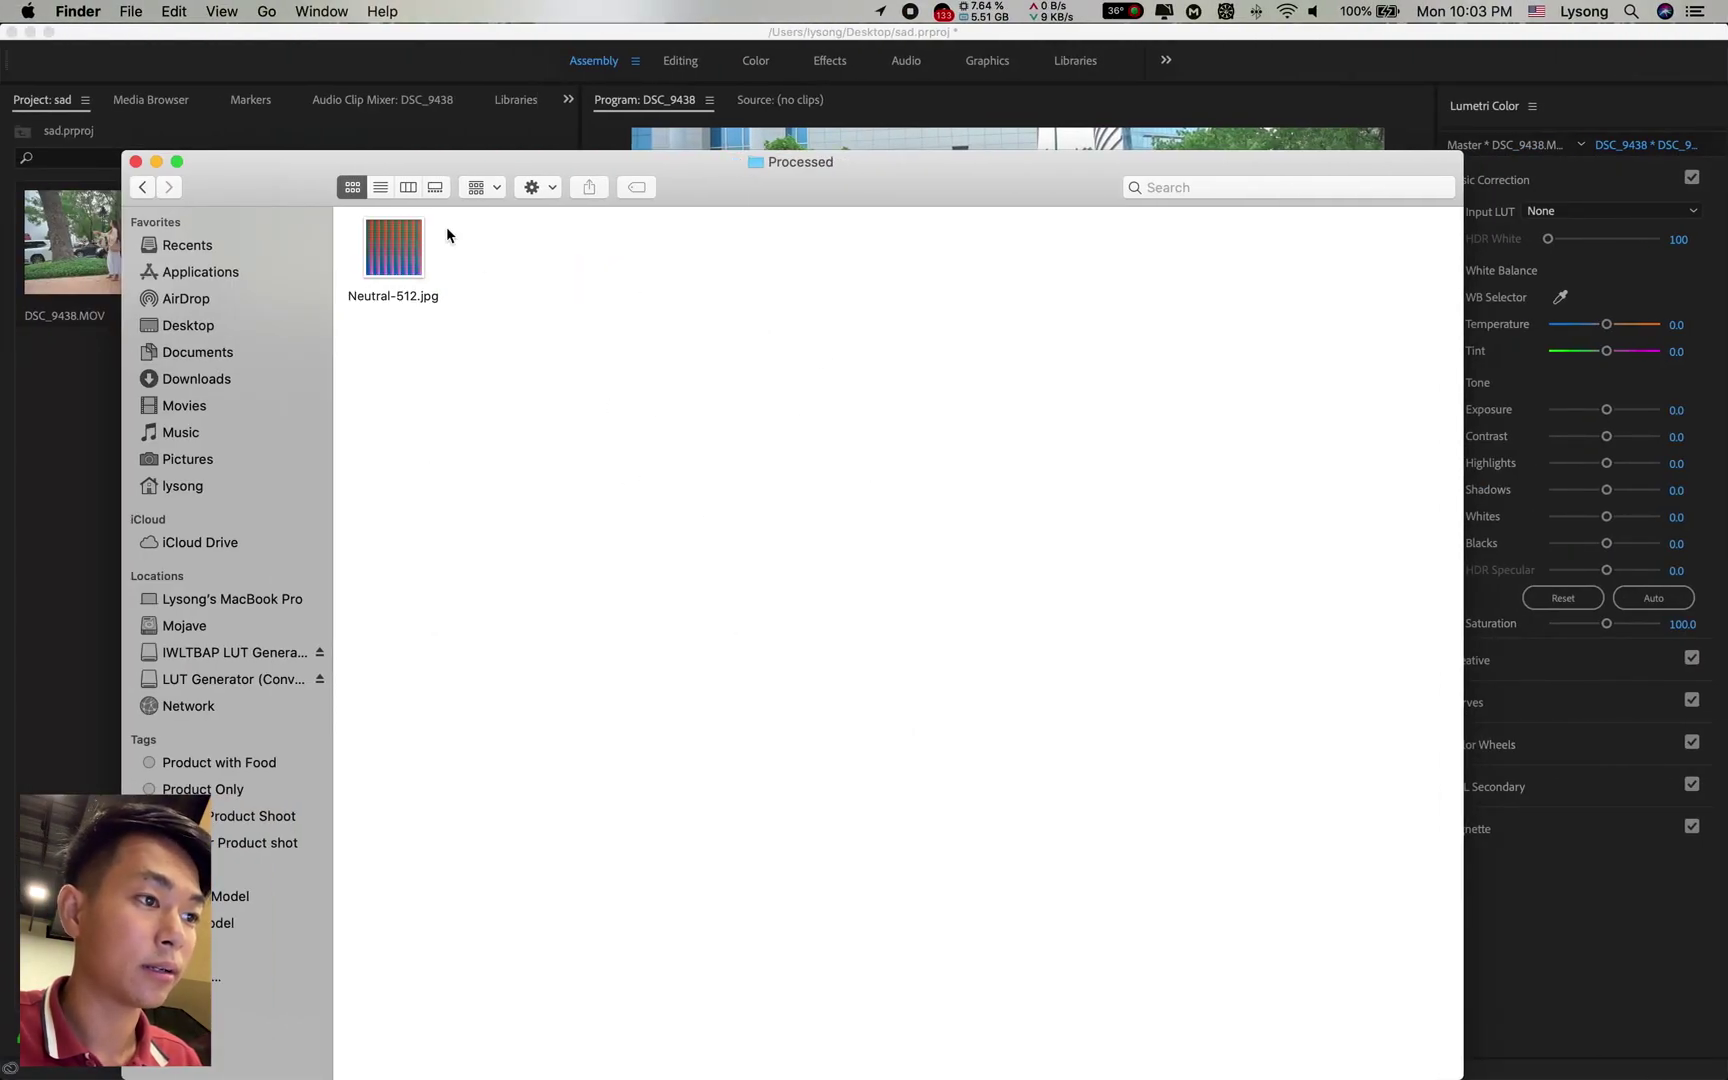
click(405, 250)
key(space)
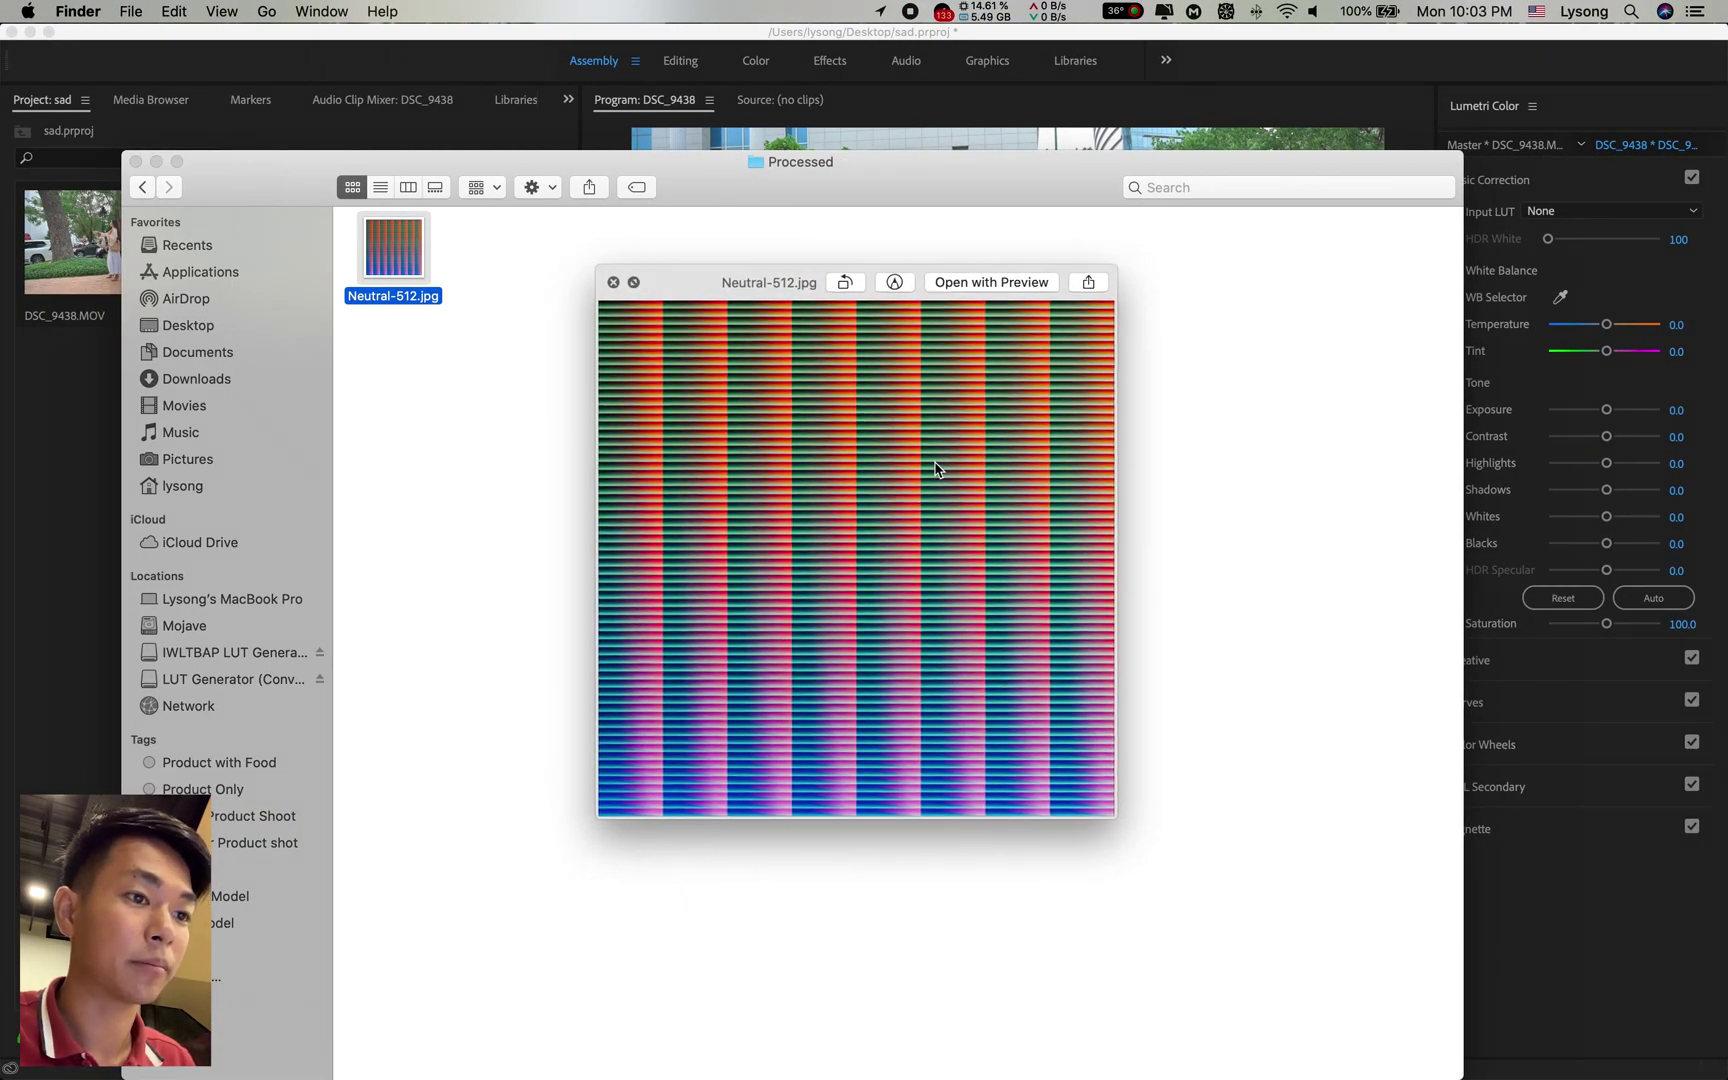
key(space)
click(857, 502)
mouse_move(1262, 1037)
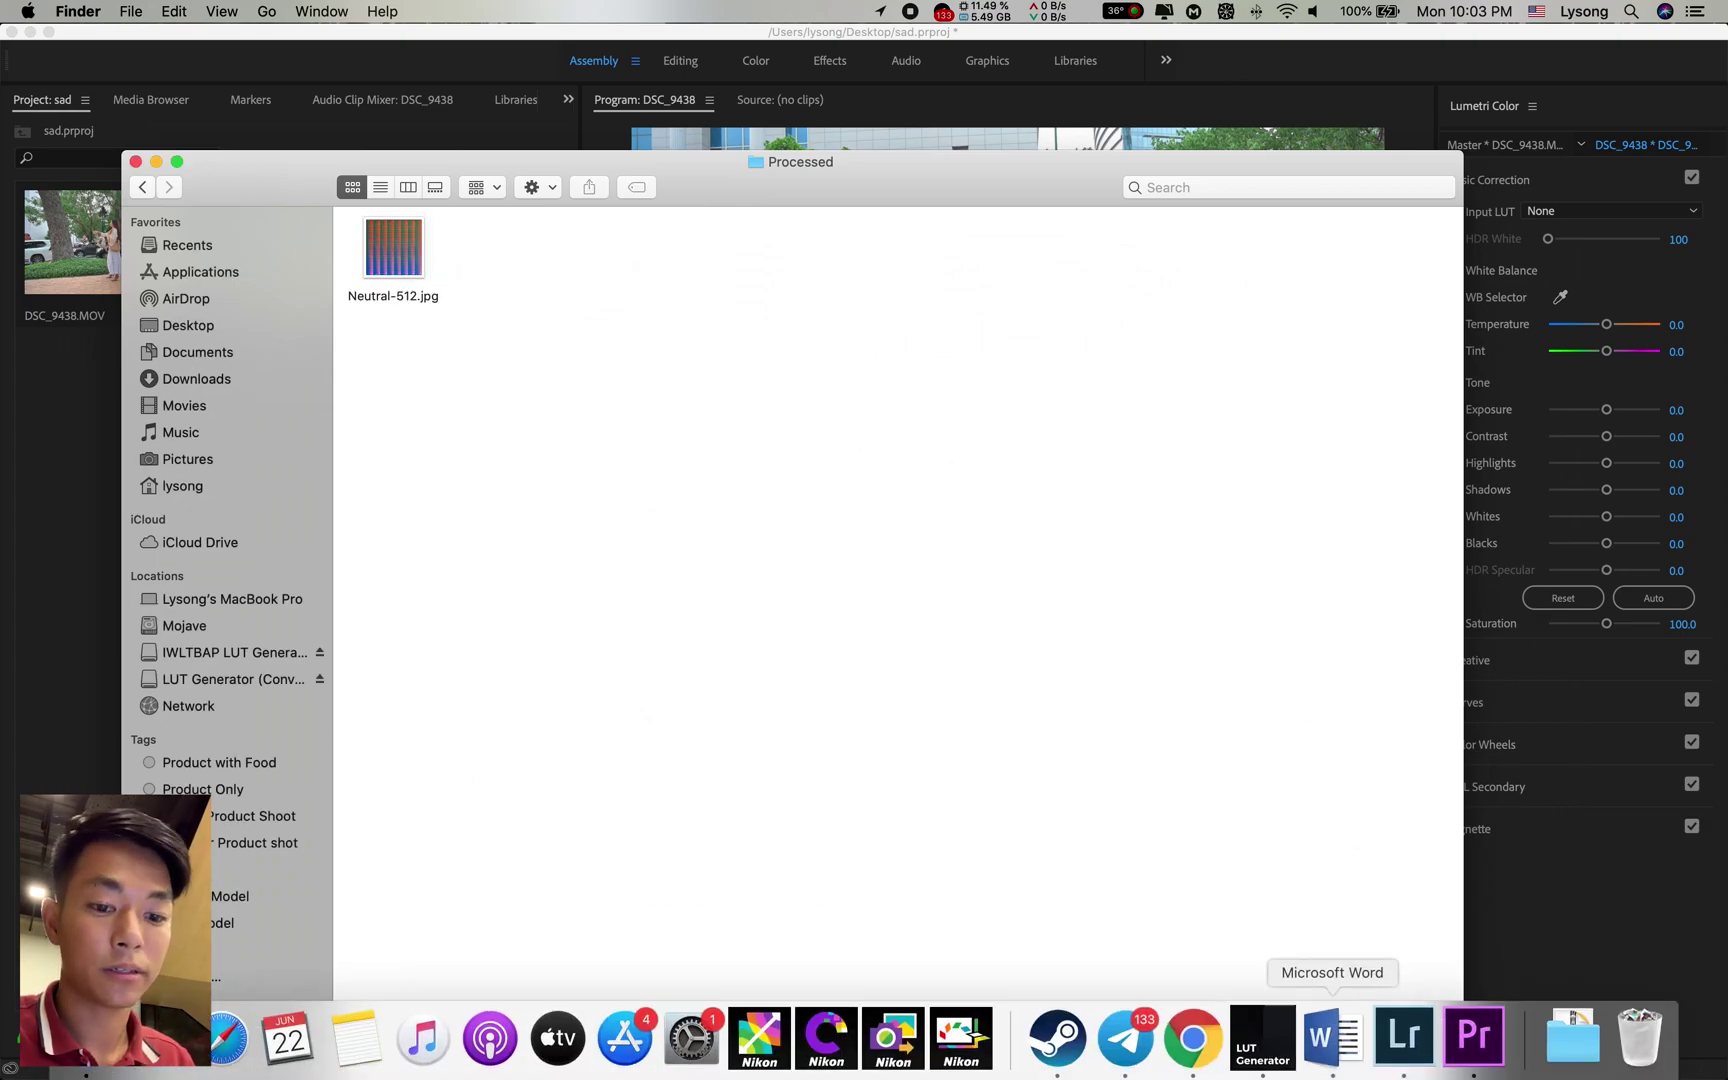
click(1267, 1040)
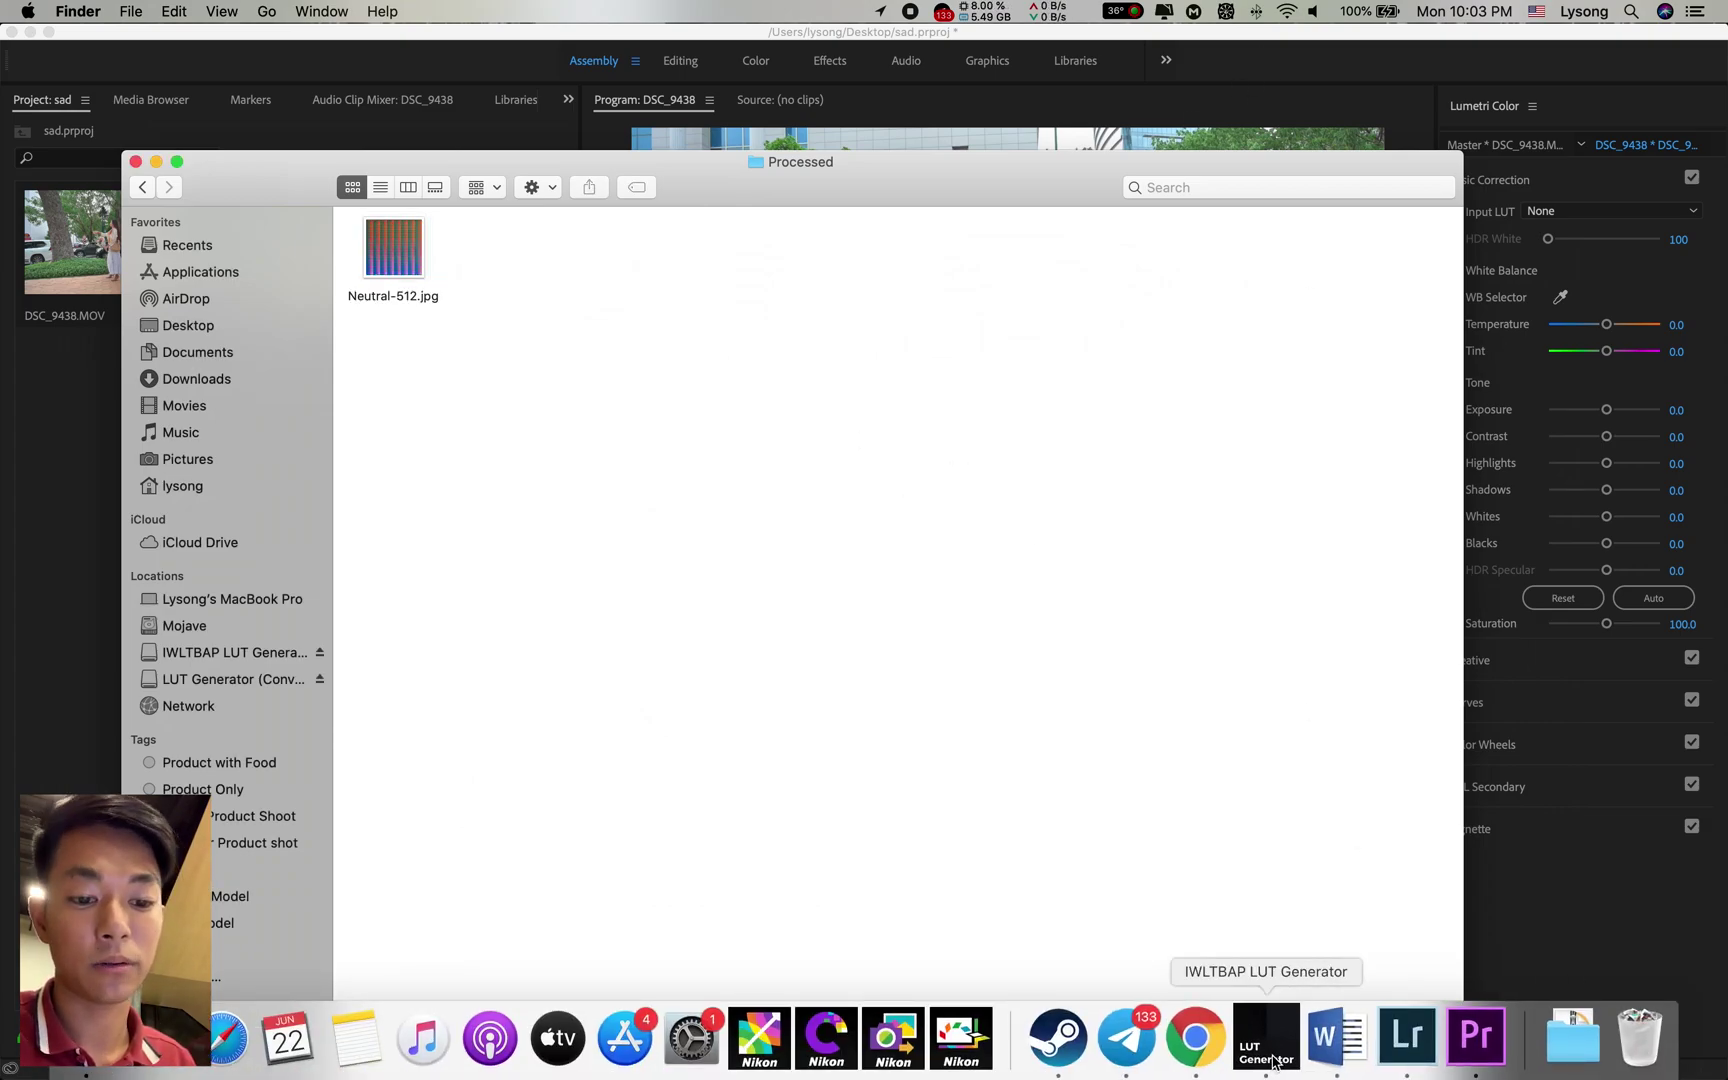
- Convert Desktop > LUT Gernerartor > Processed > Neutral-512.jpg into a .cube LUT
drag(1020, 468, 985, 303)
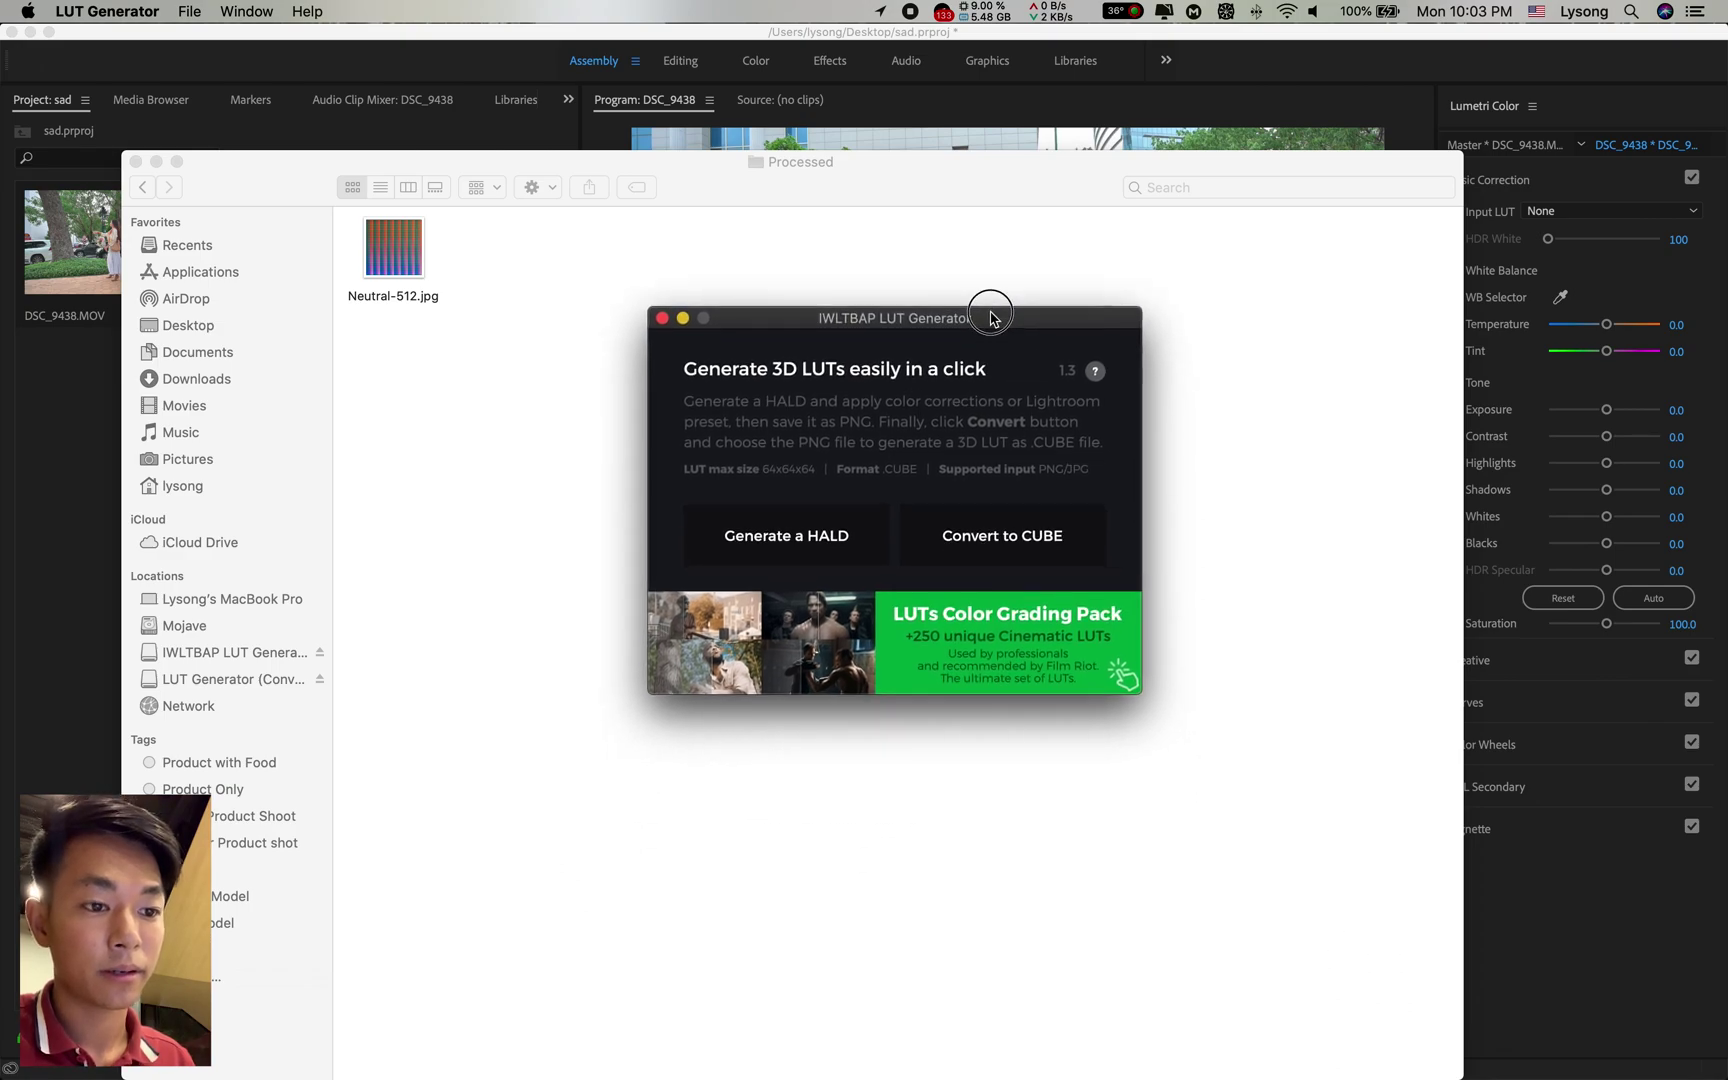
click(1022, 545)
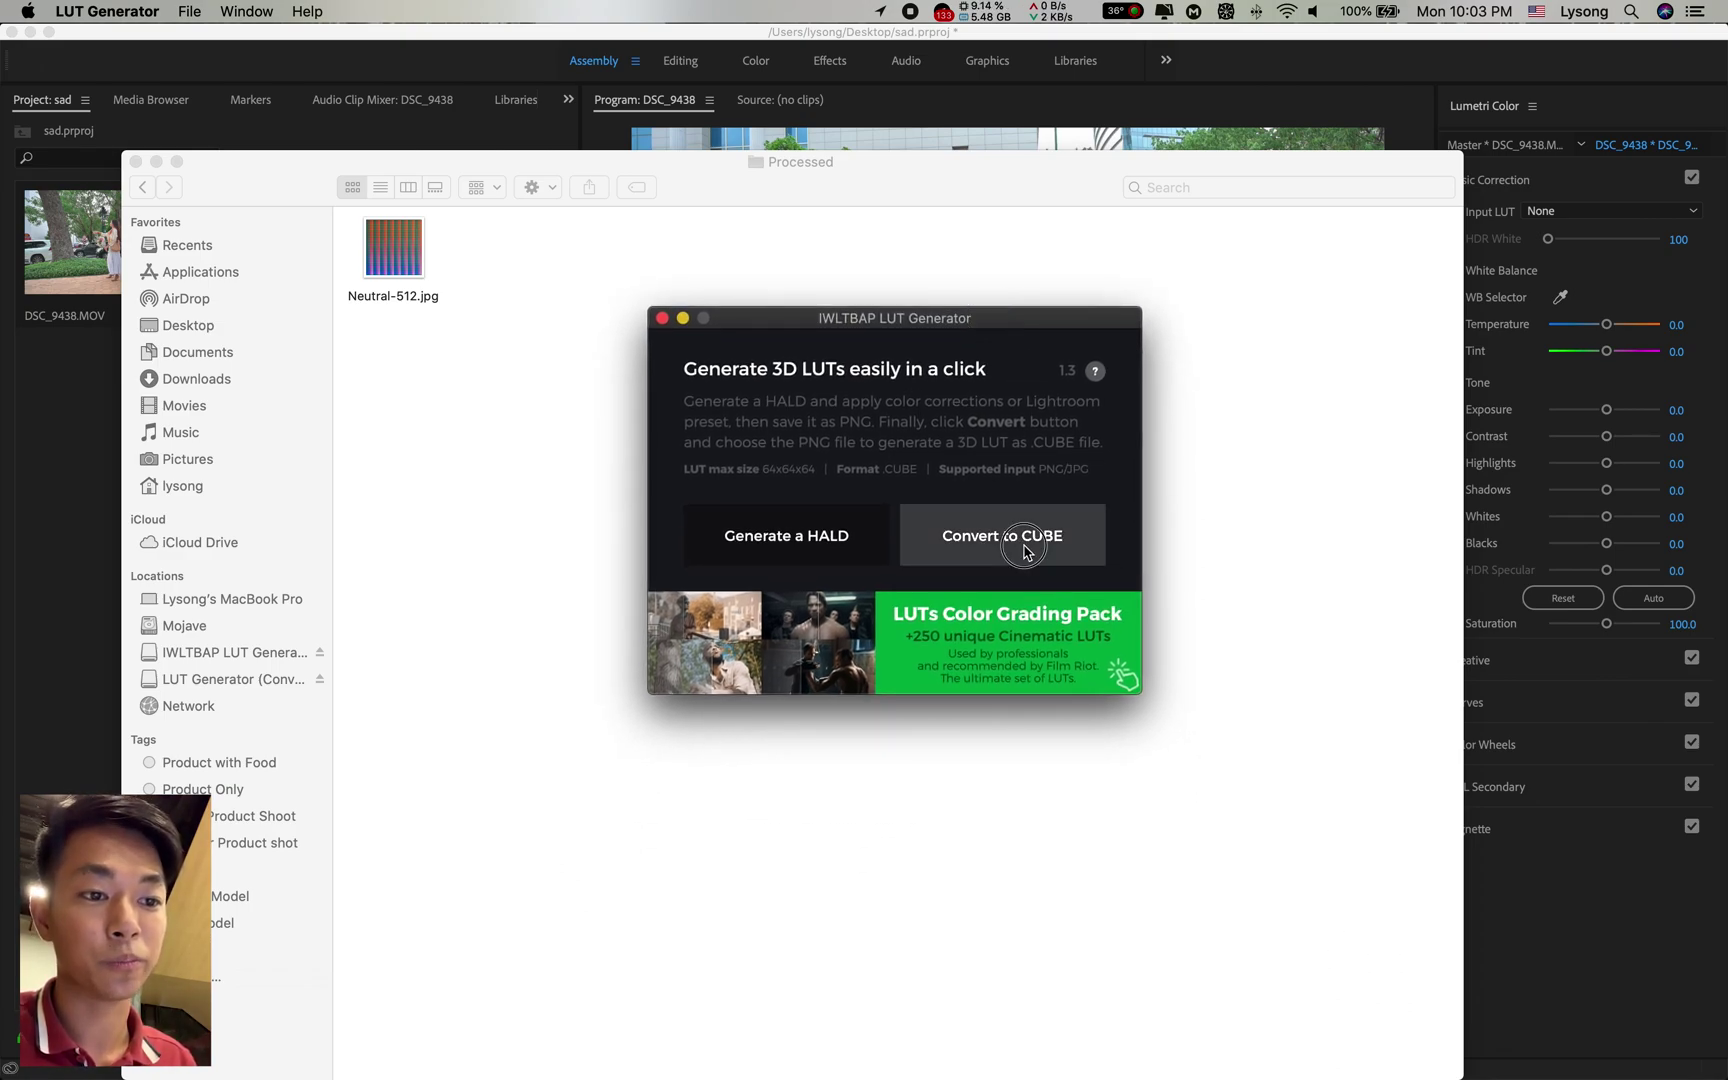
click(519, 307)
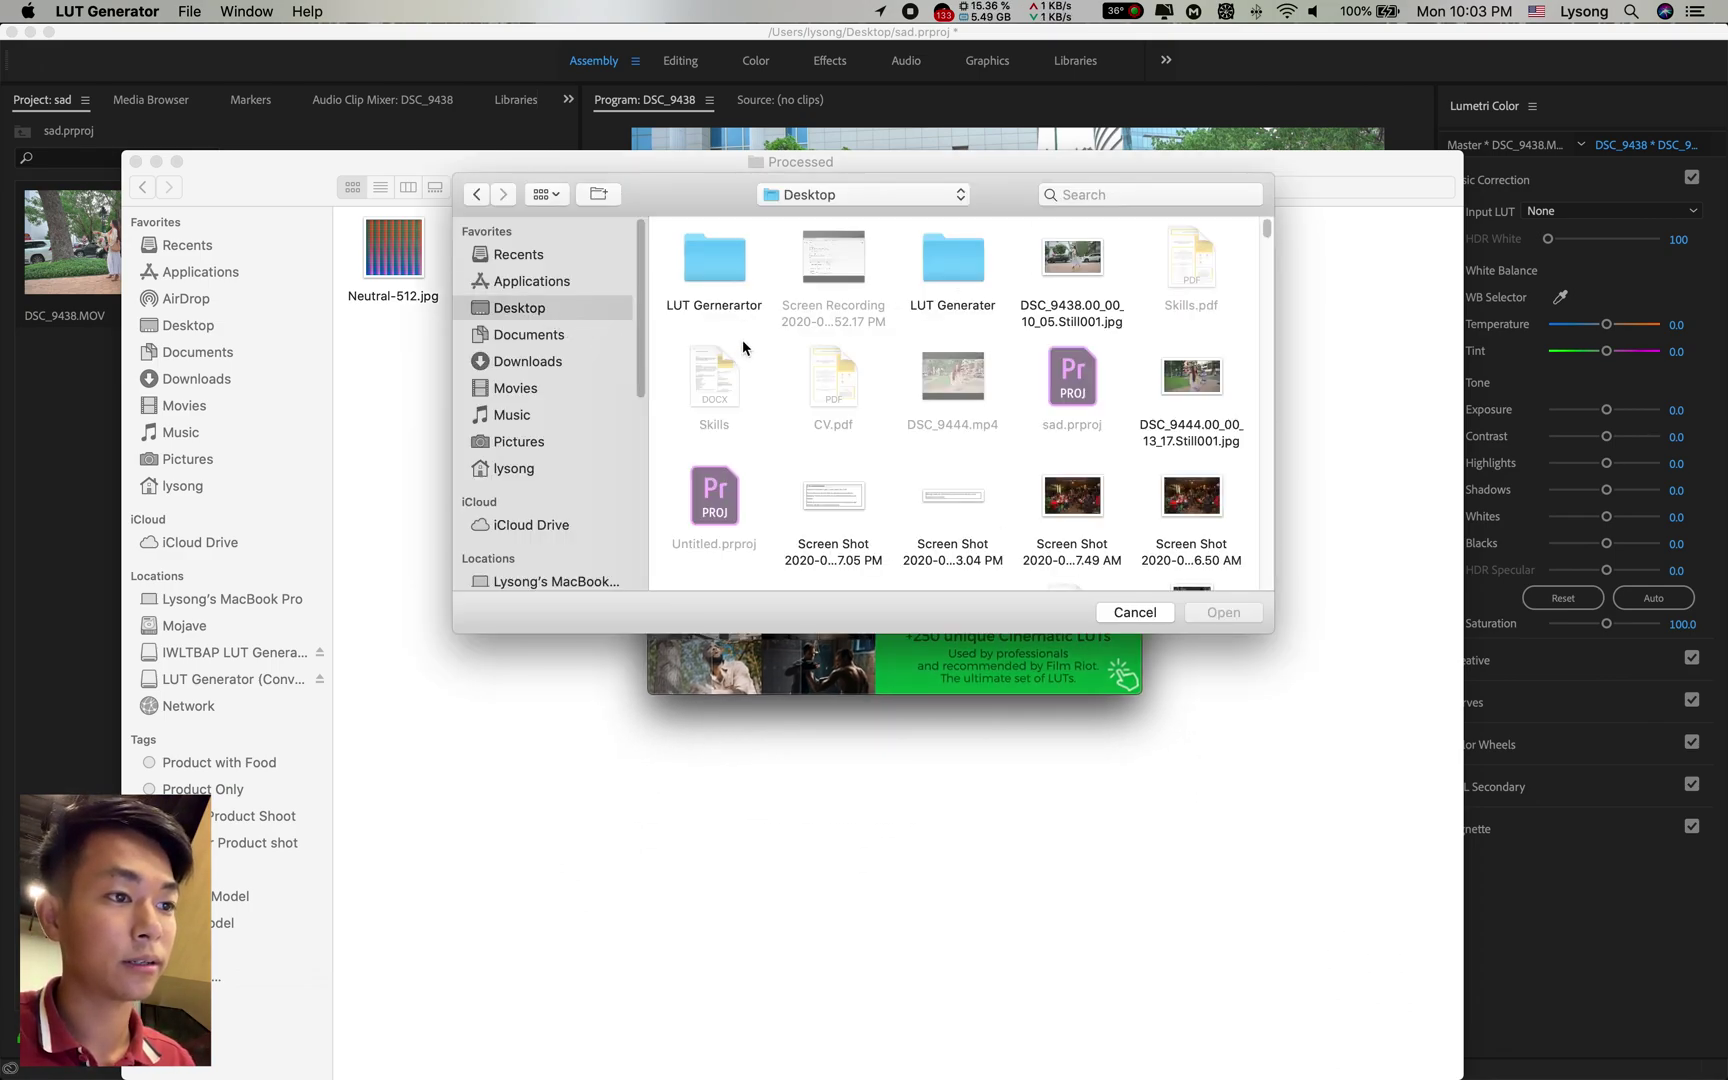
double_click(712, 275)
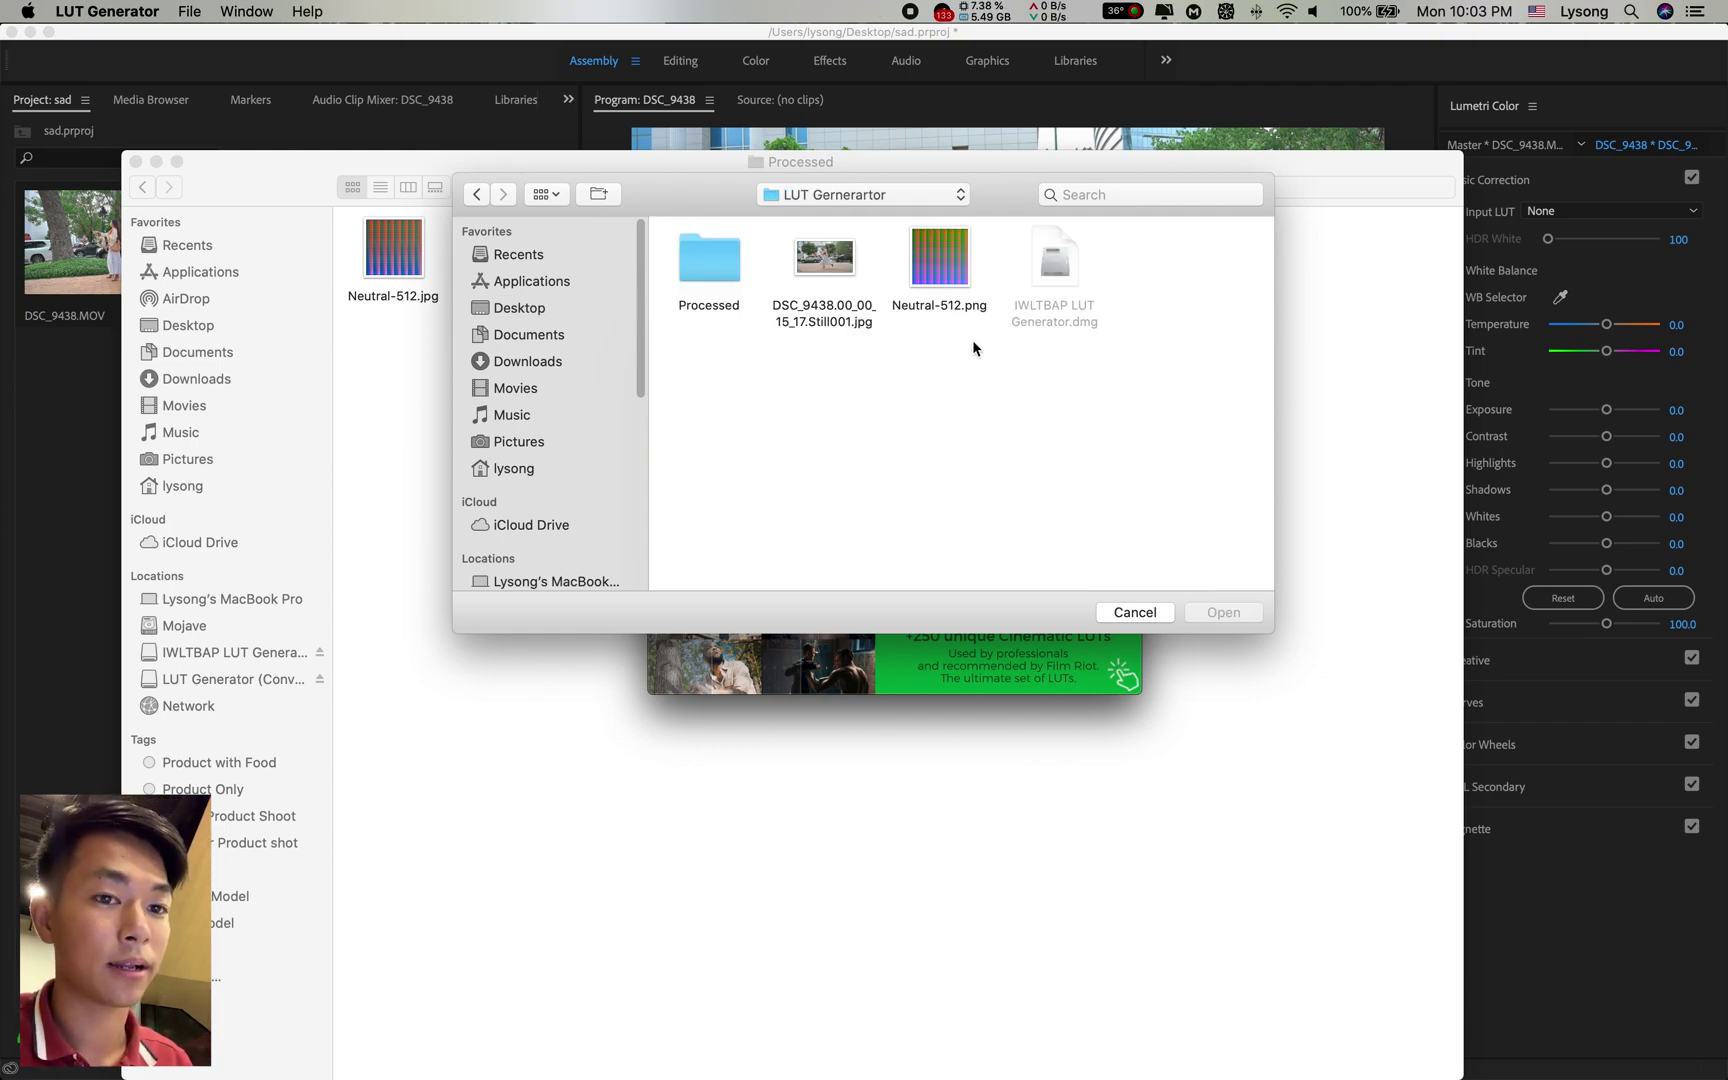
click(721, 253)
double_click(720, 255)
double_click(742, 300)
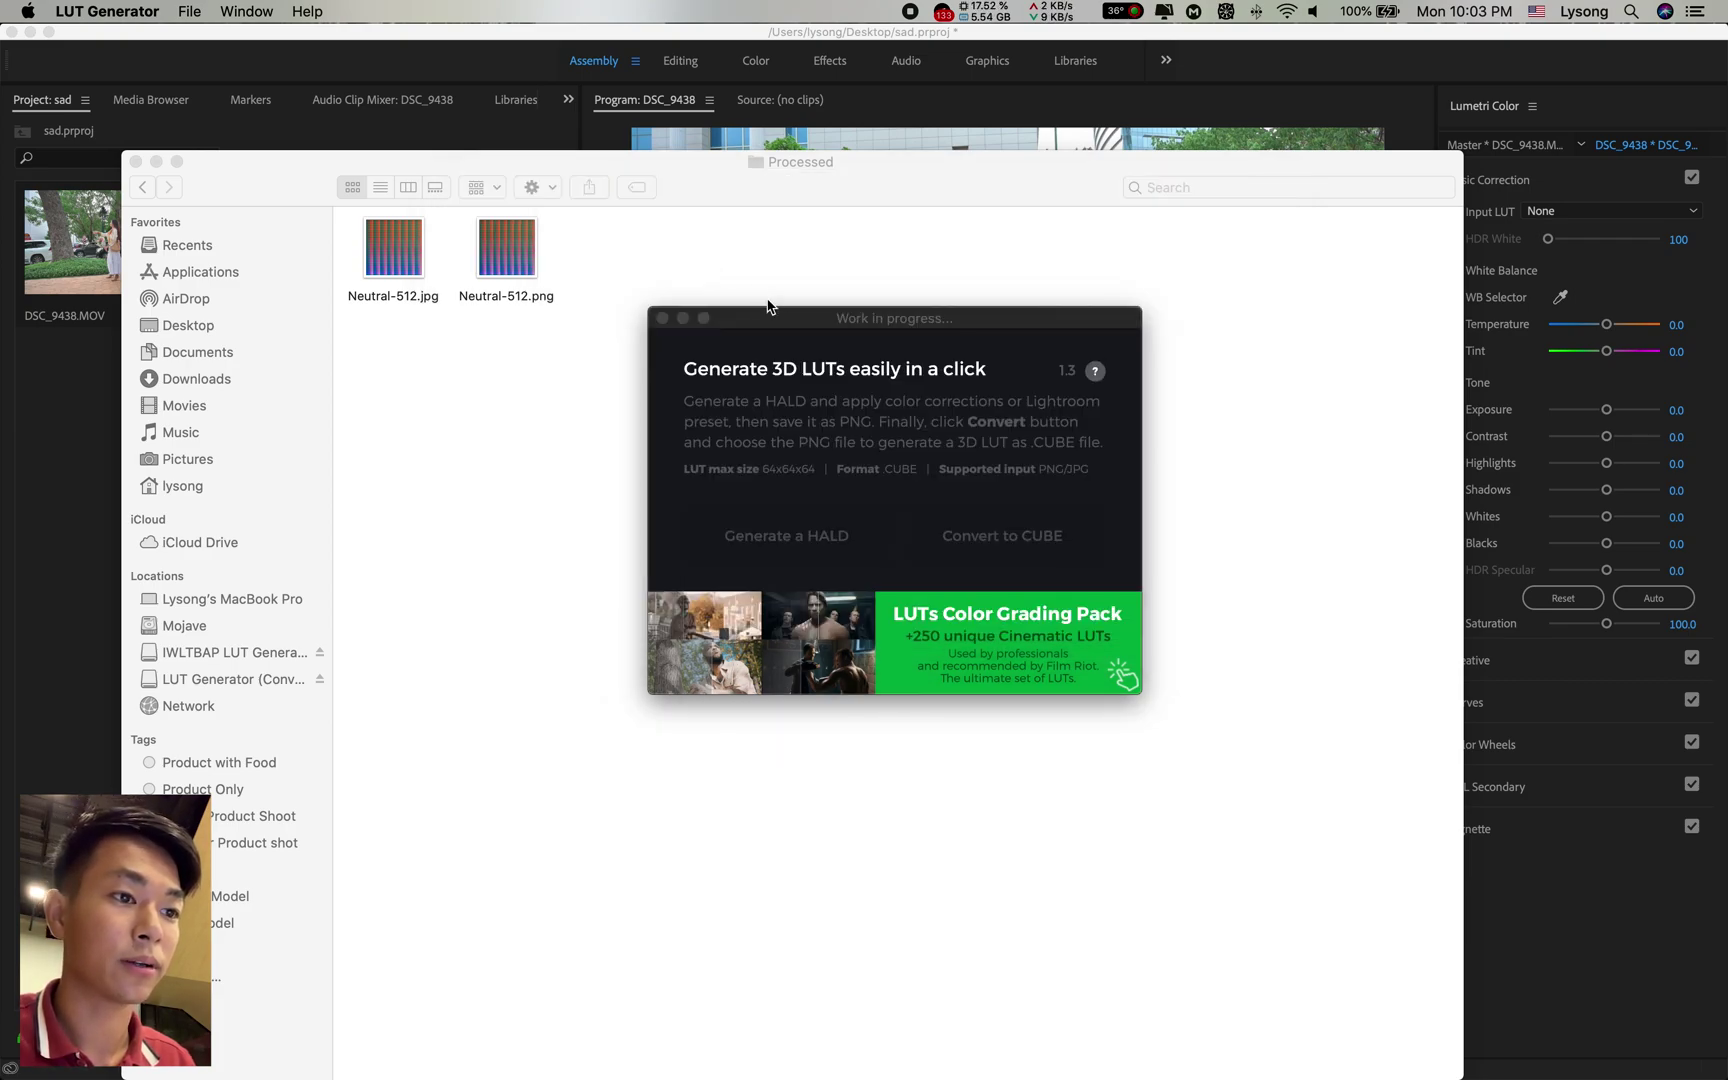
drag(768, 308, 707, 350)
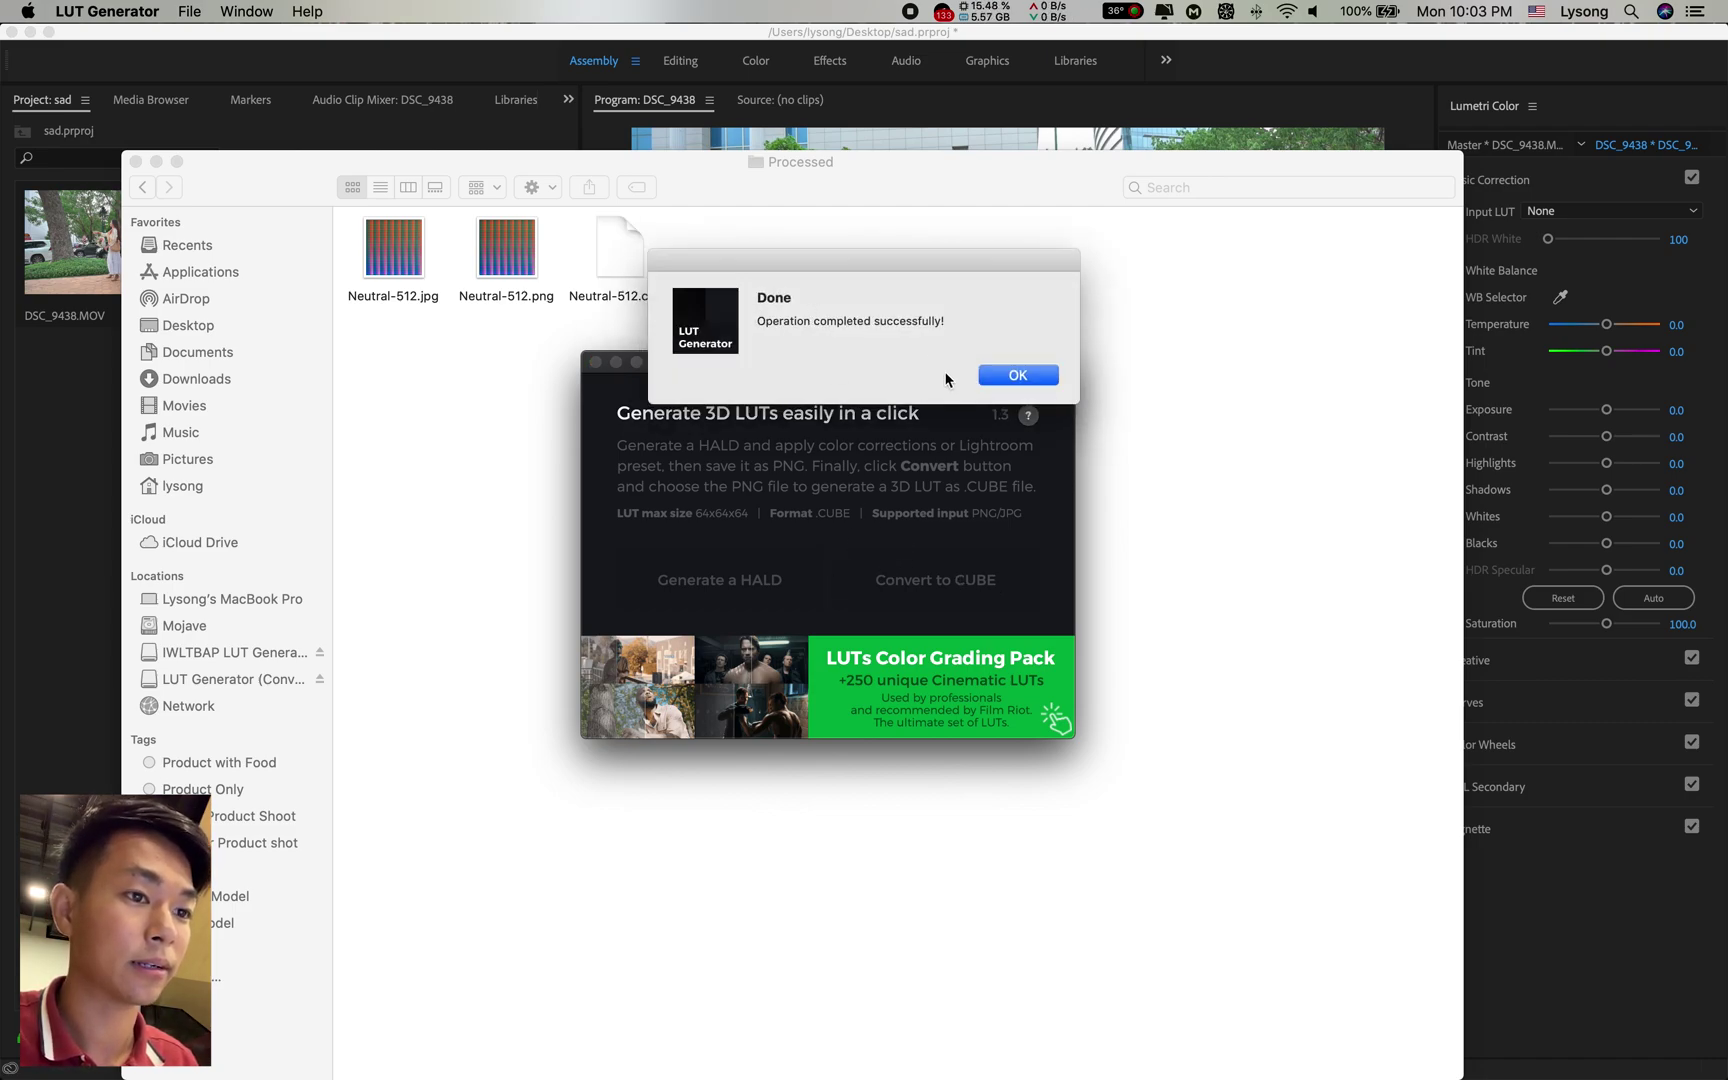
click(1018, 377)
- Reposition the new Neutral-512.cube file within the Processed folder
drag(1018, 368, 837, 561)
click(622, 288)
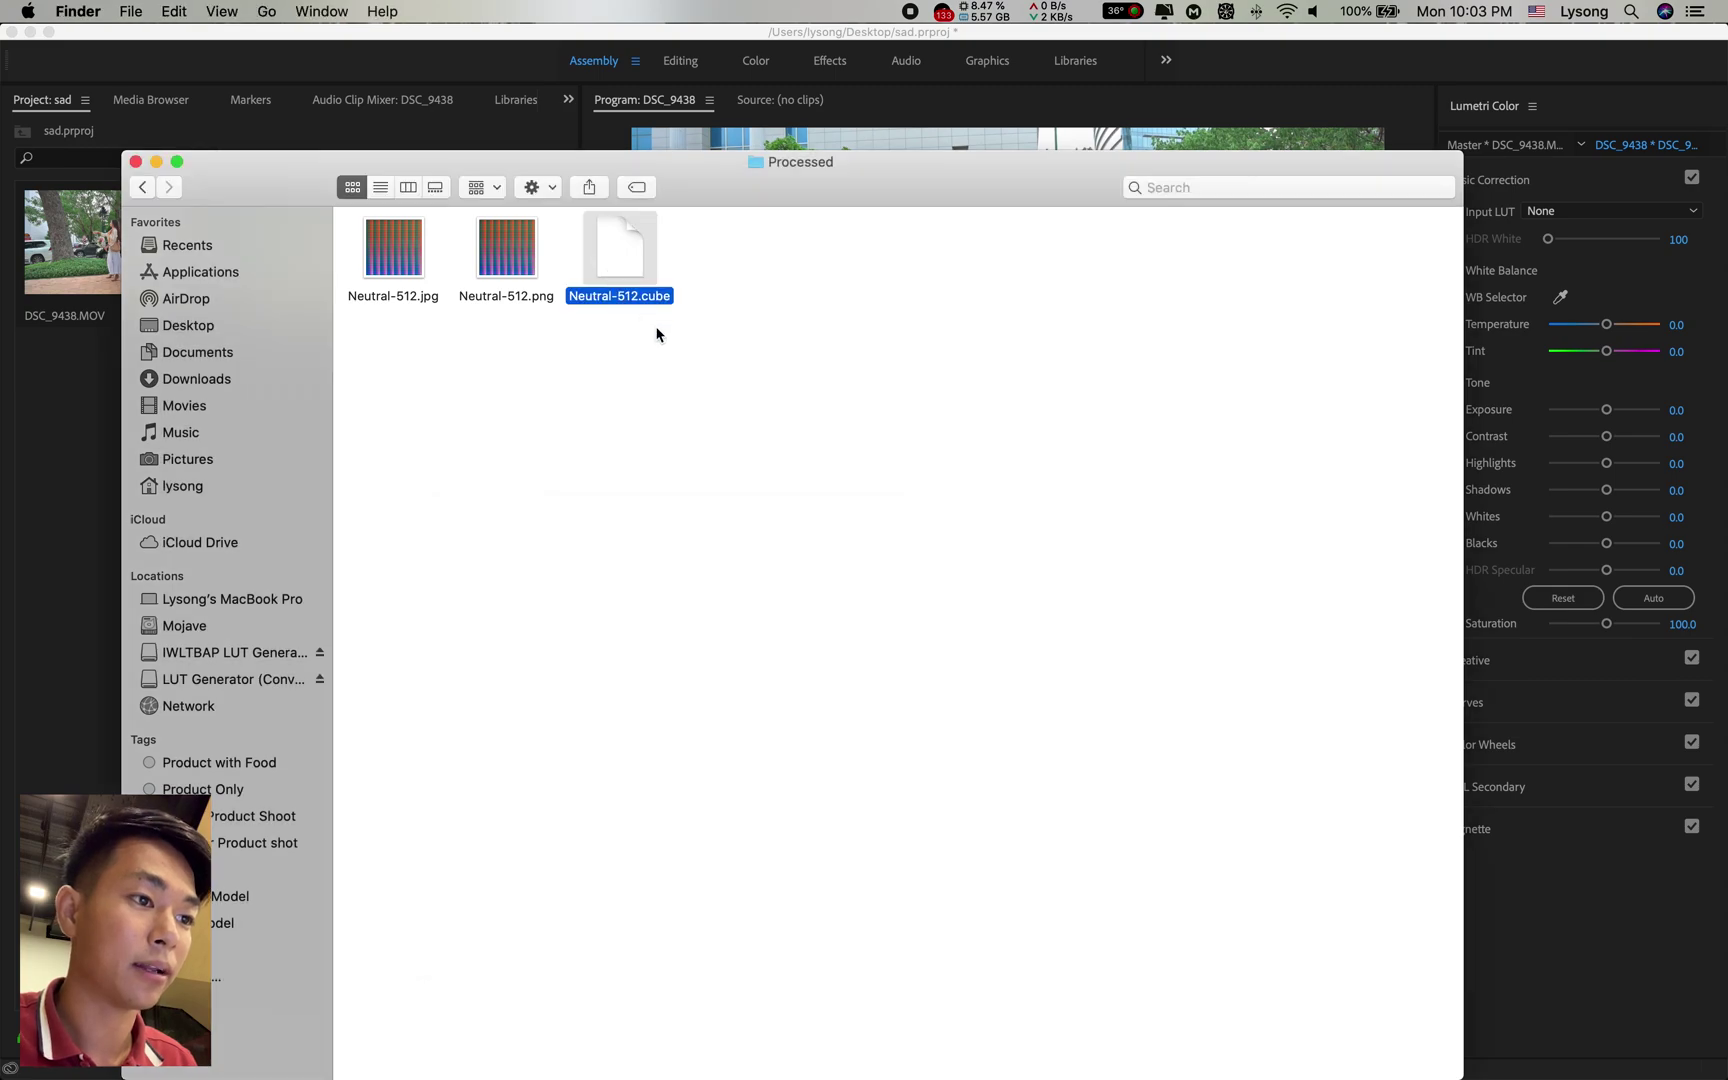
drag(626, 270, 614, 470)
click(902, 632)
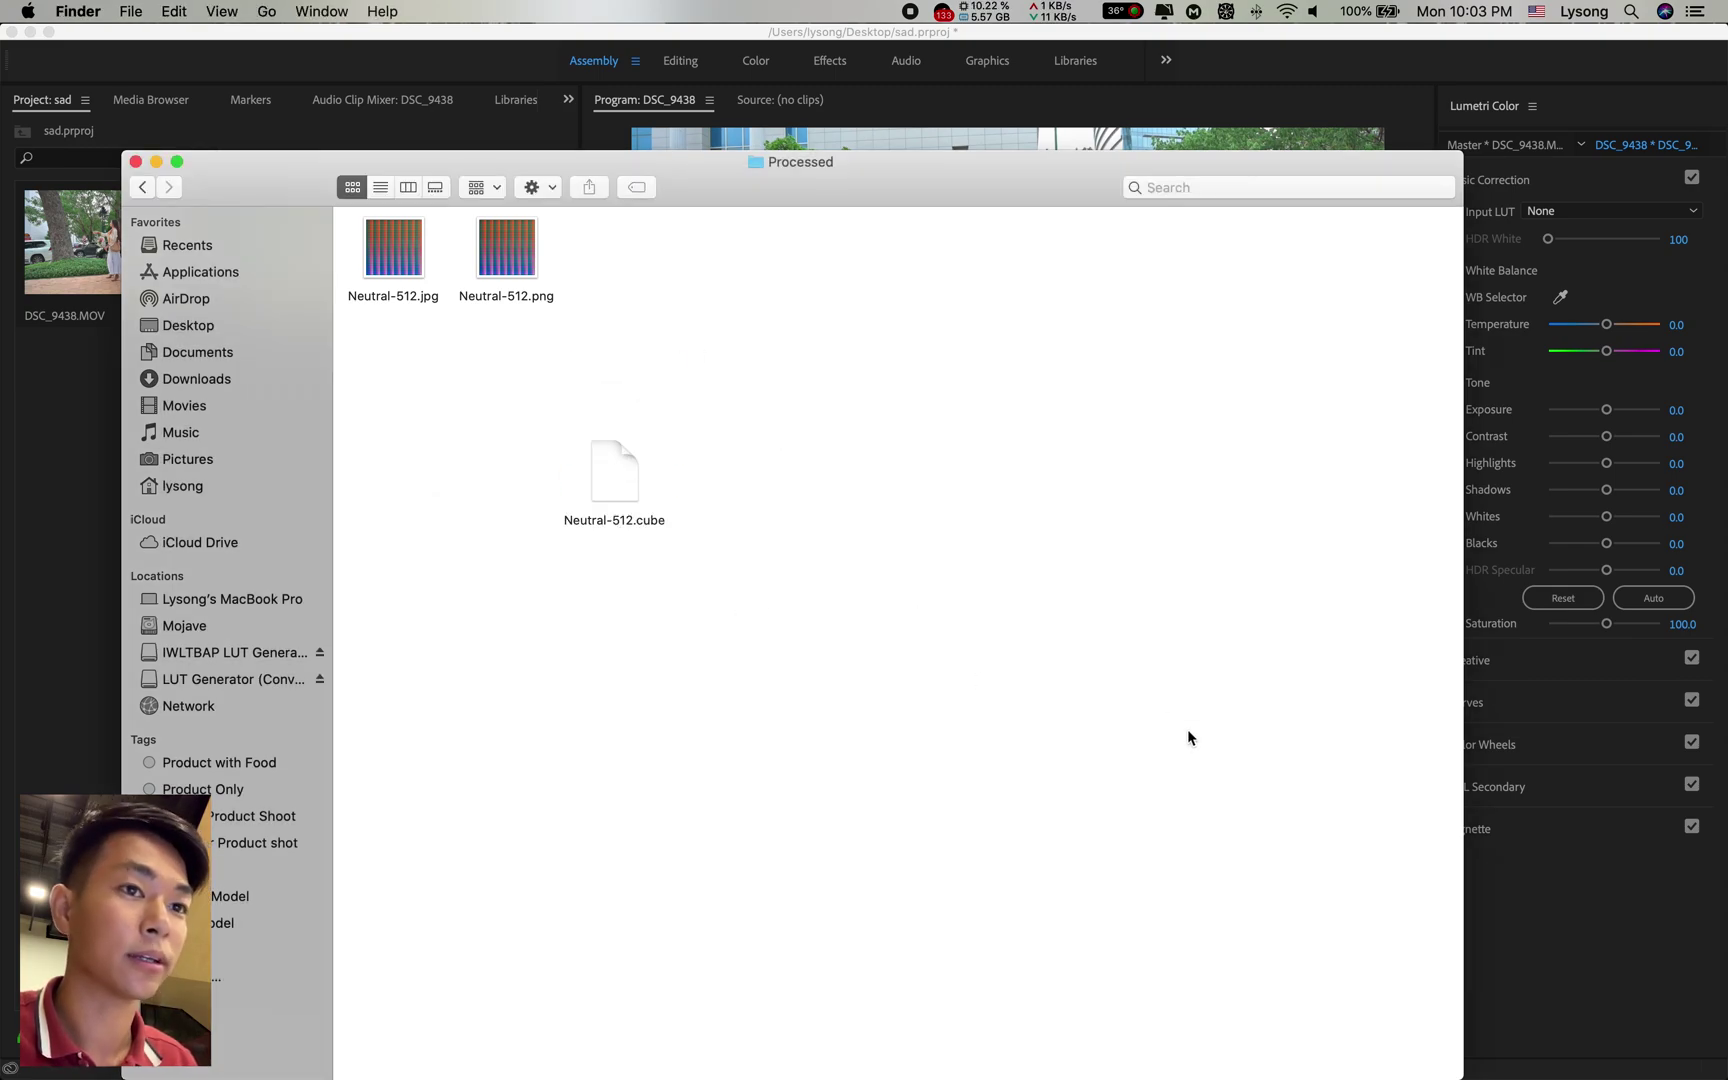
mouse_move(635, 514)
mouse_down()
mouse_move(986, 672)
mouse_move(822, 610)
mouse_up()
click(1133, 710)
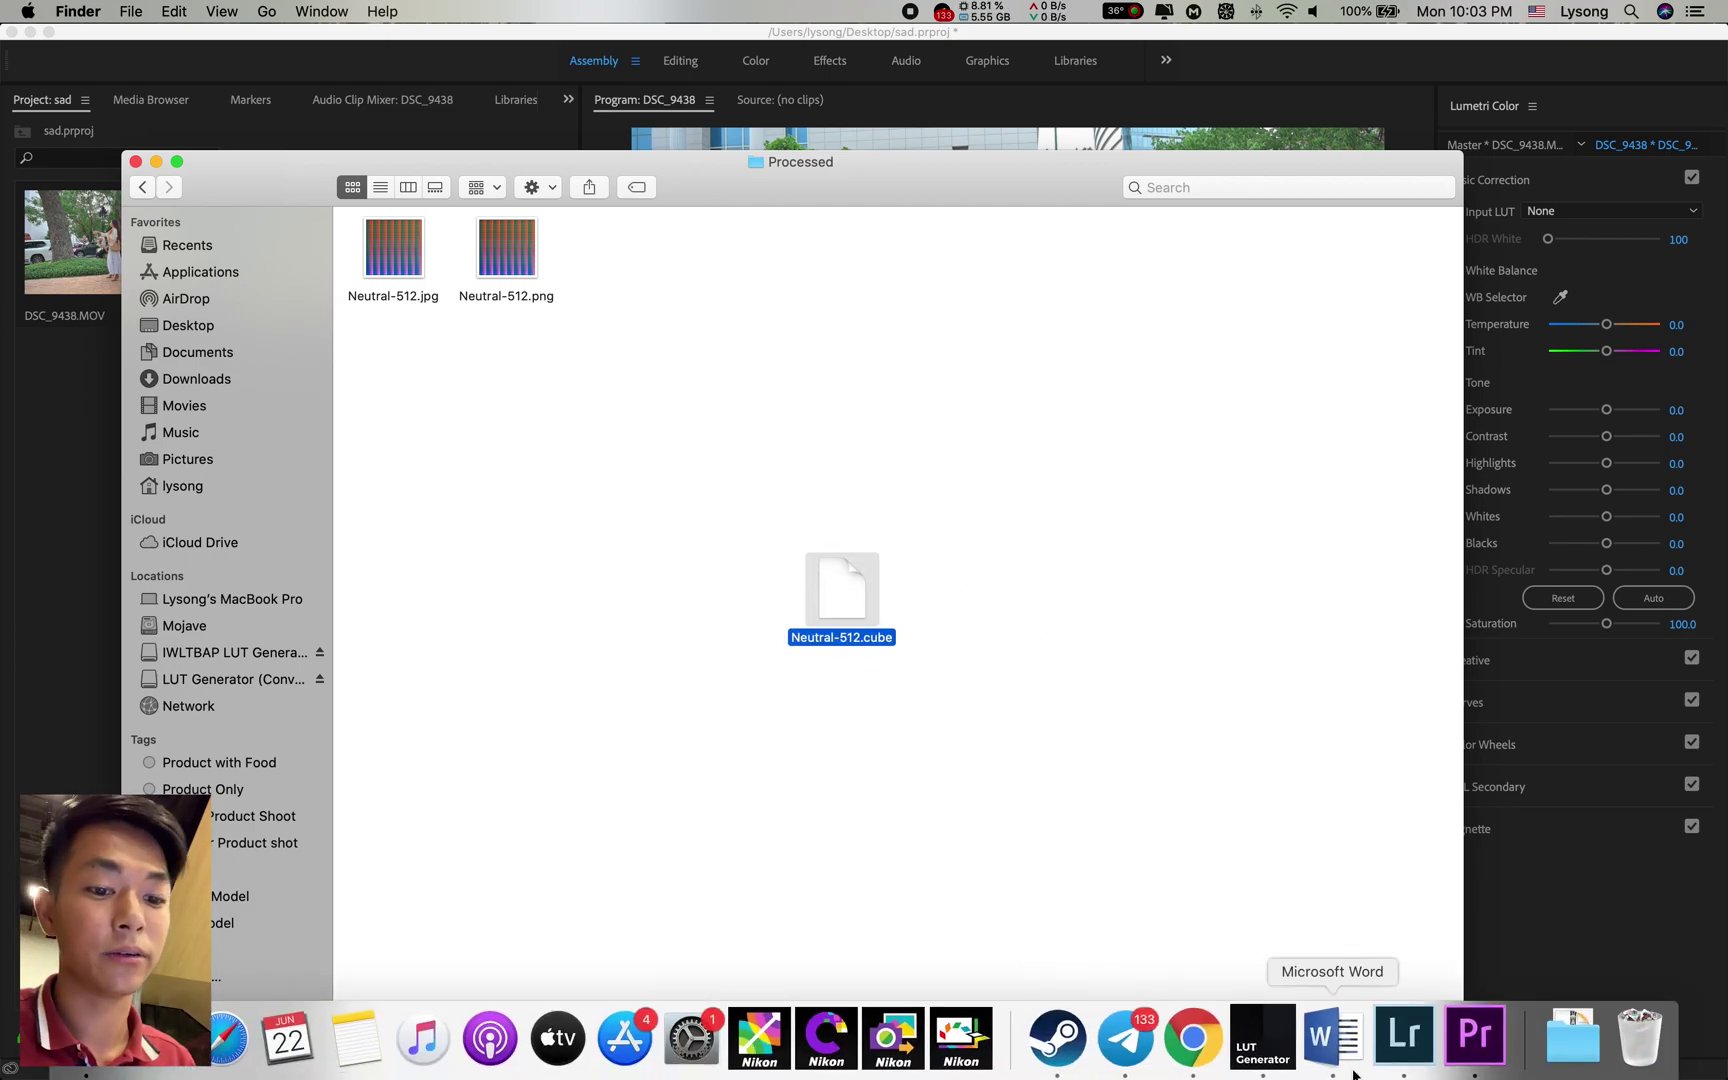
- Glance at the Lightroom photo, then browse for a custom Creative Look in Premiere's Lumetri Color
click(1431, 1034)
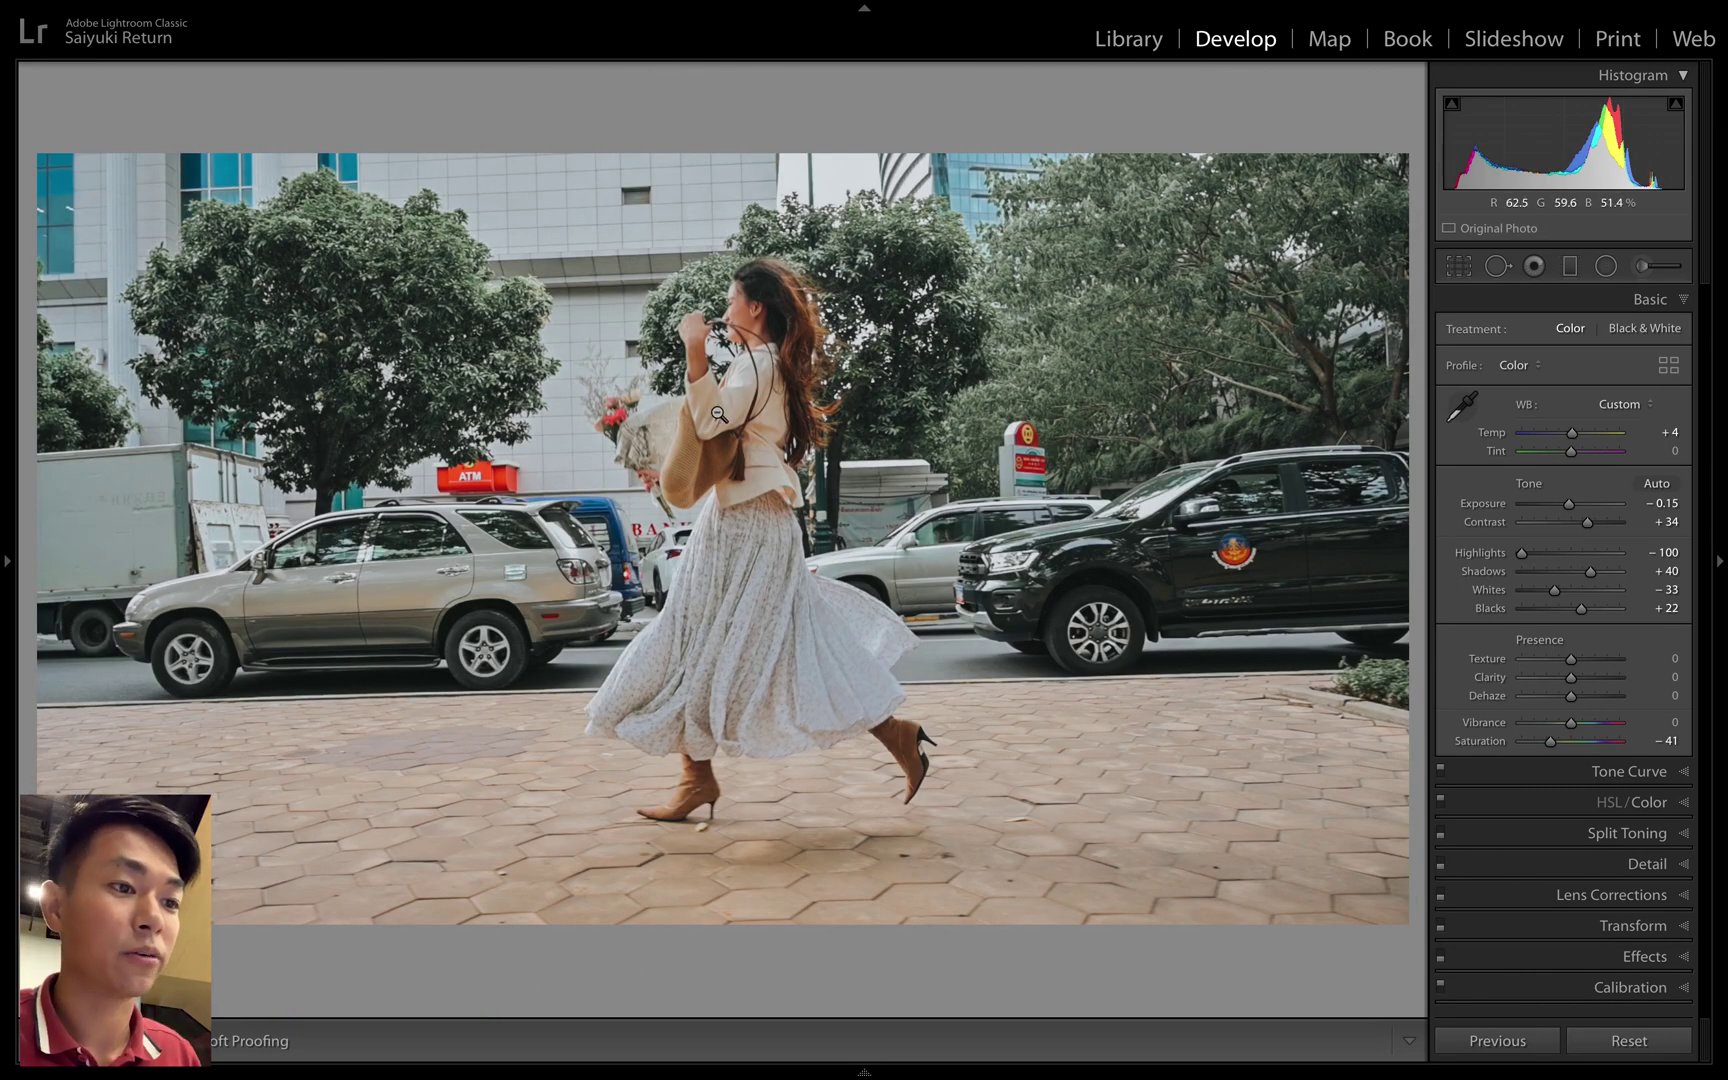
key(super+Tab)
key(super+Tab)
key(super+Tab)
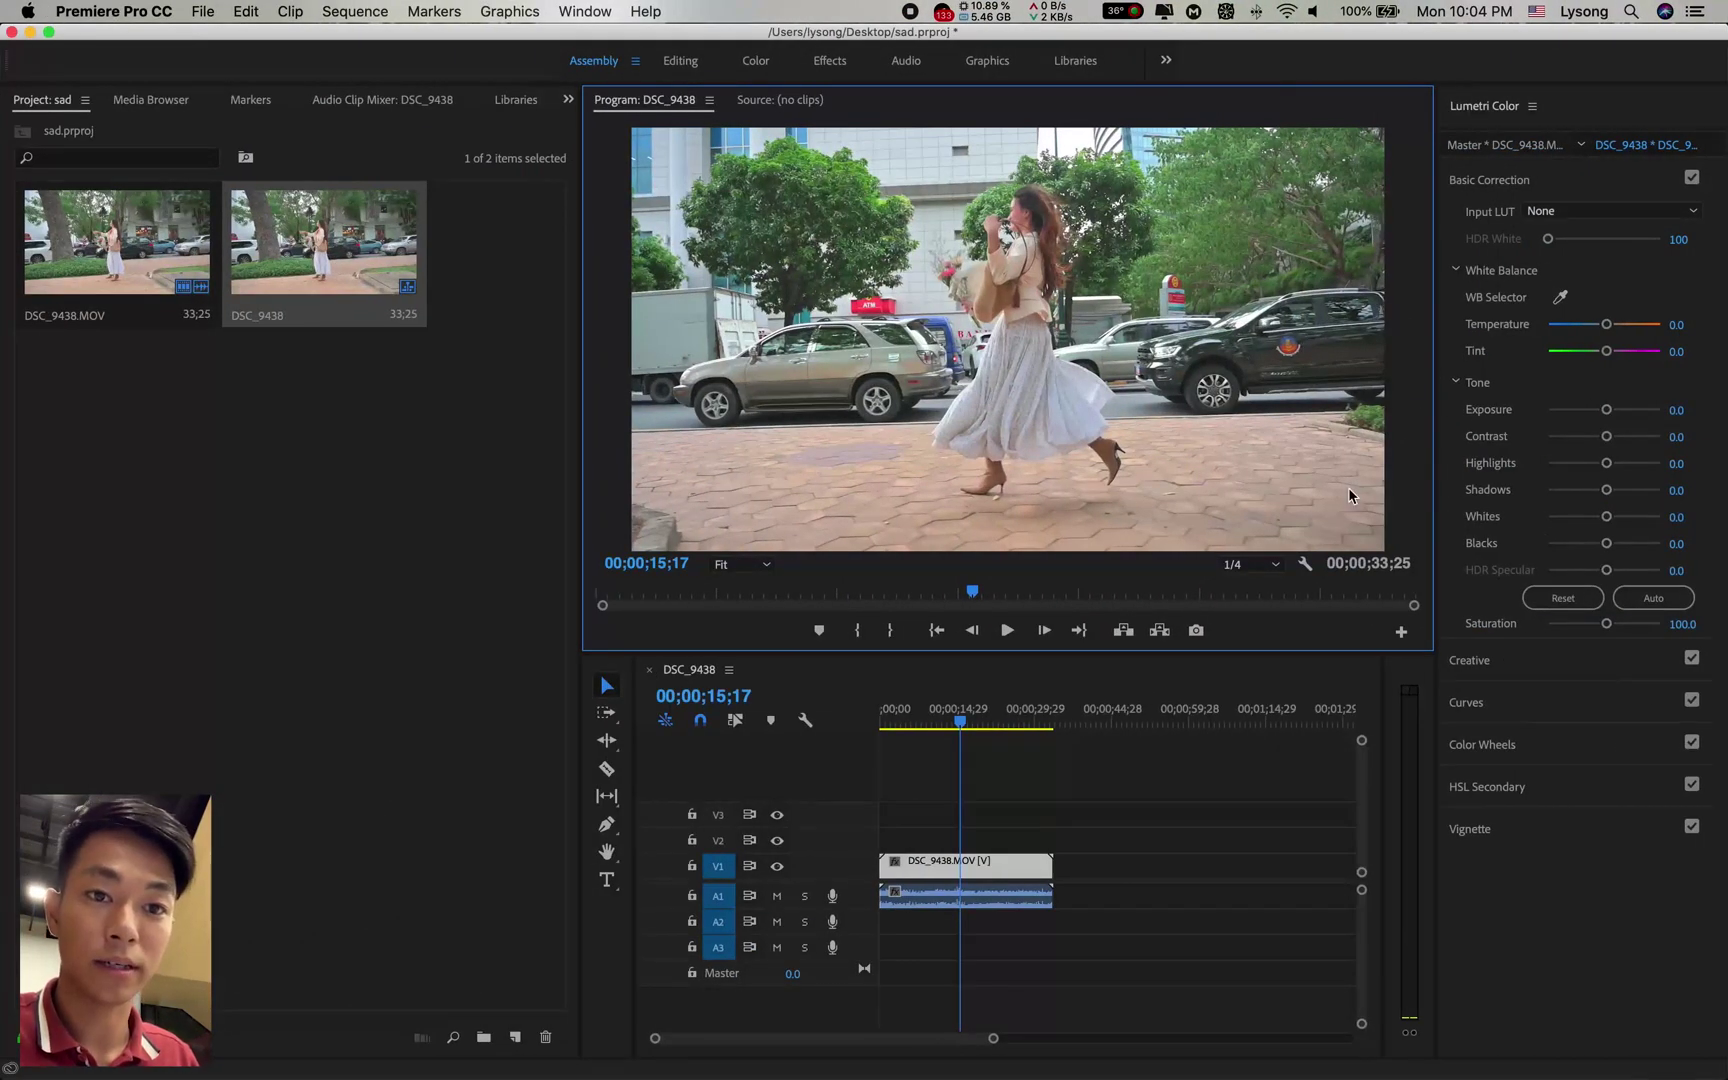
click(1486, 650)
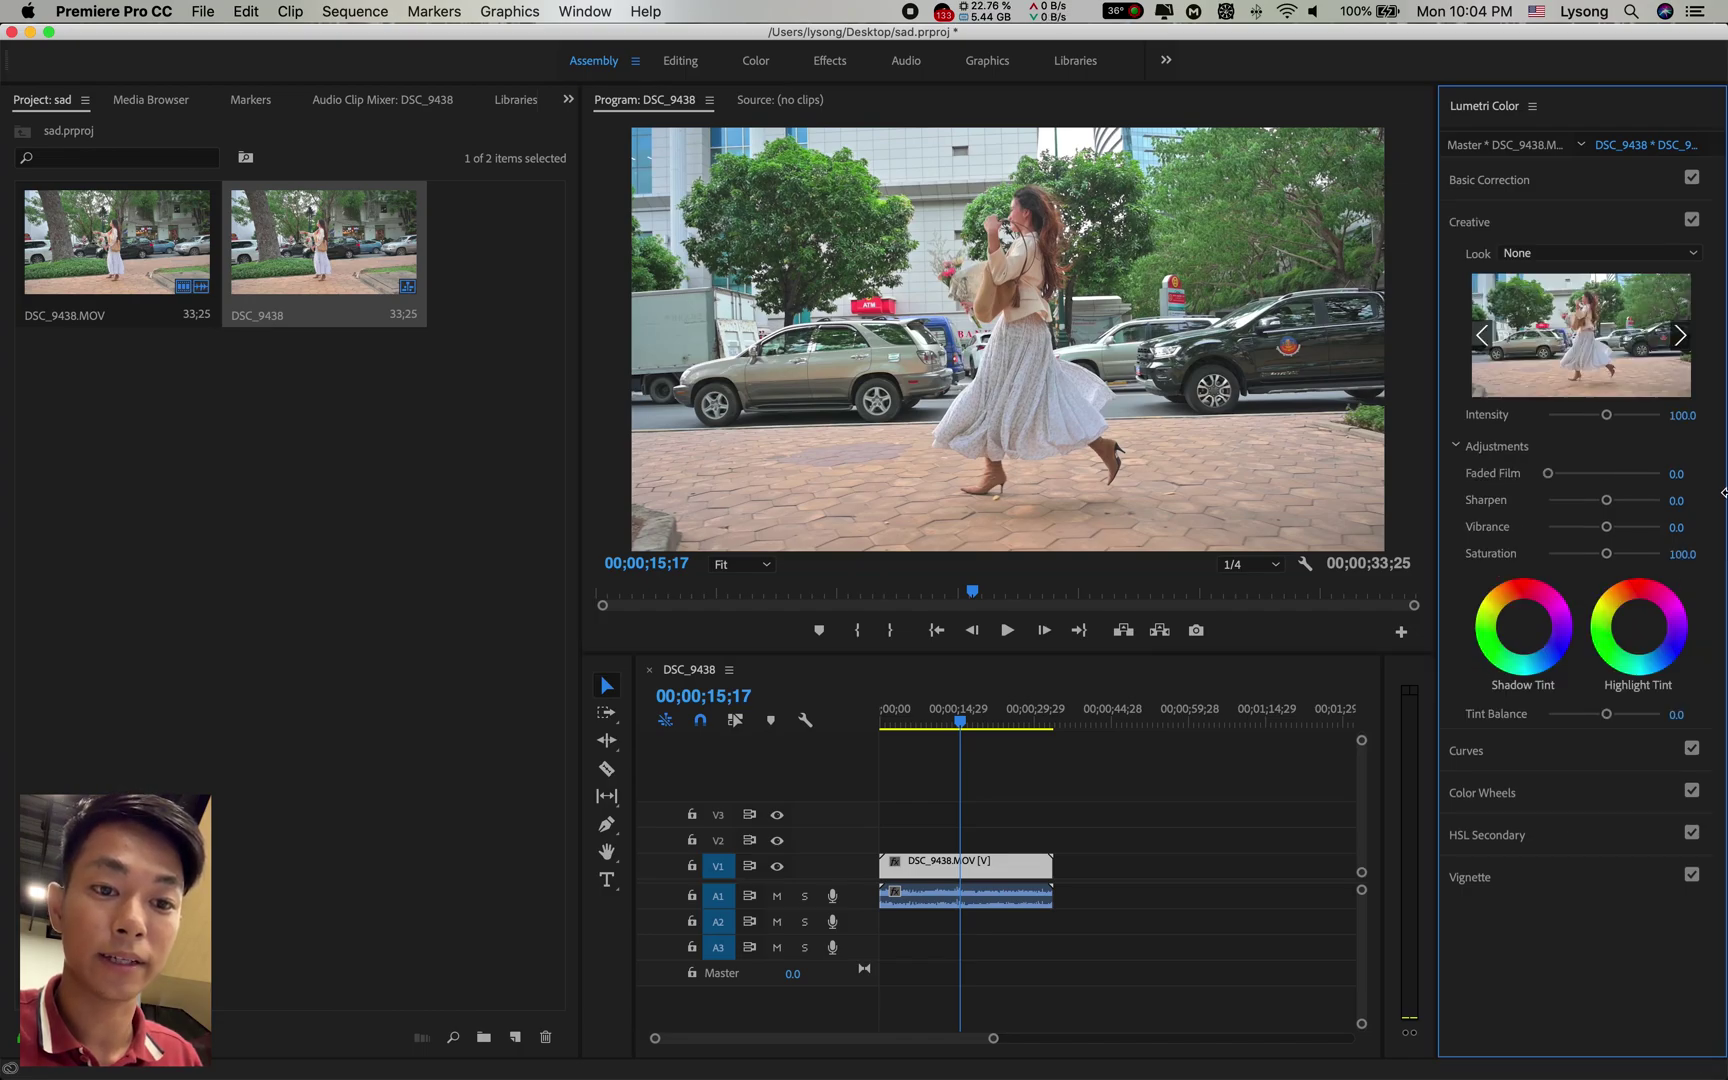
click(1517, 253)
click(1140, 313)
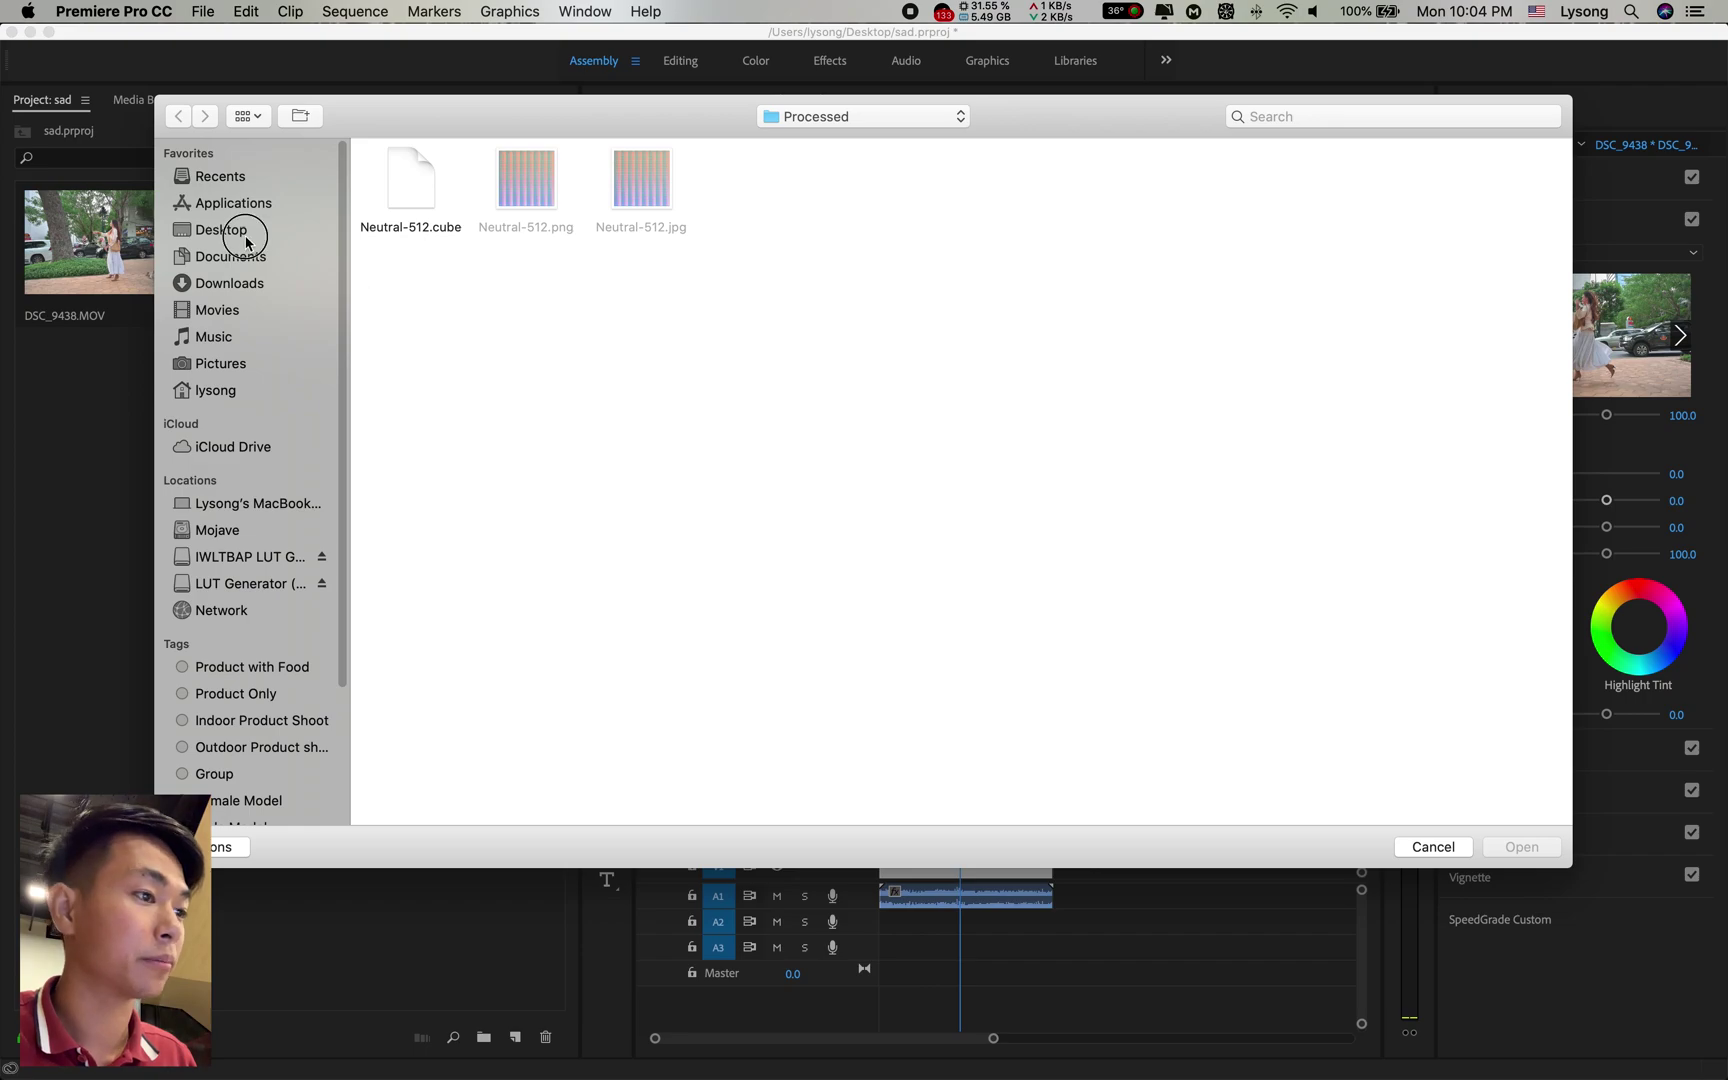
- Load Neutral-512.cube from LUT Gernerartor > Processed as the Look, then compare with Lightroom
click(232, 230)
click(395, 185)
double_click(395, 185)
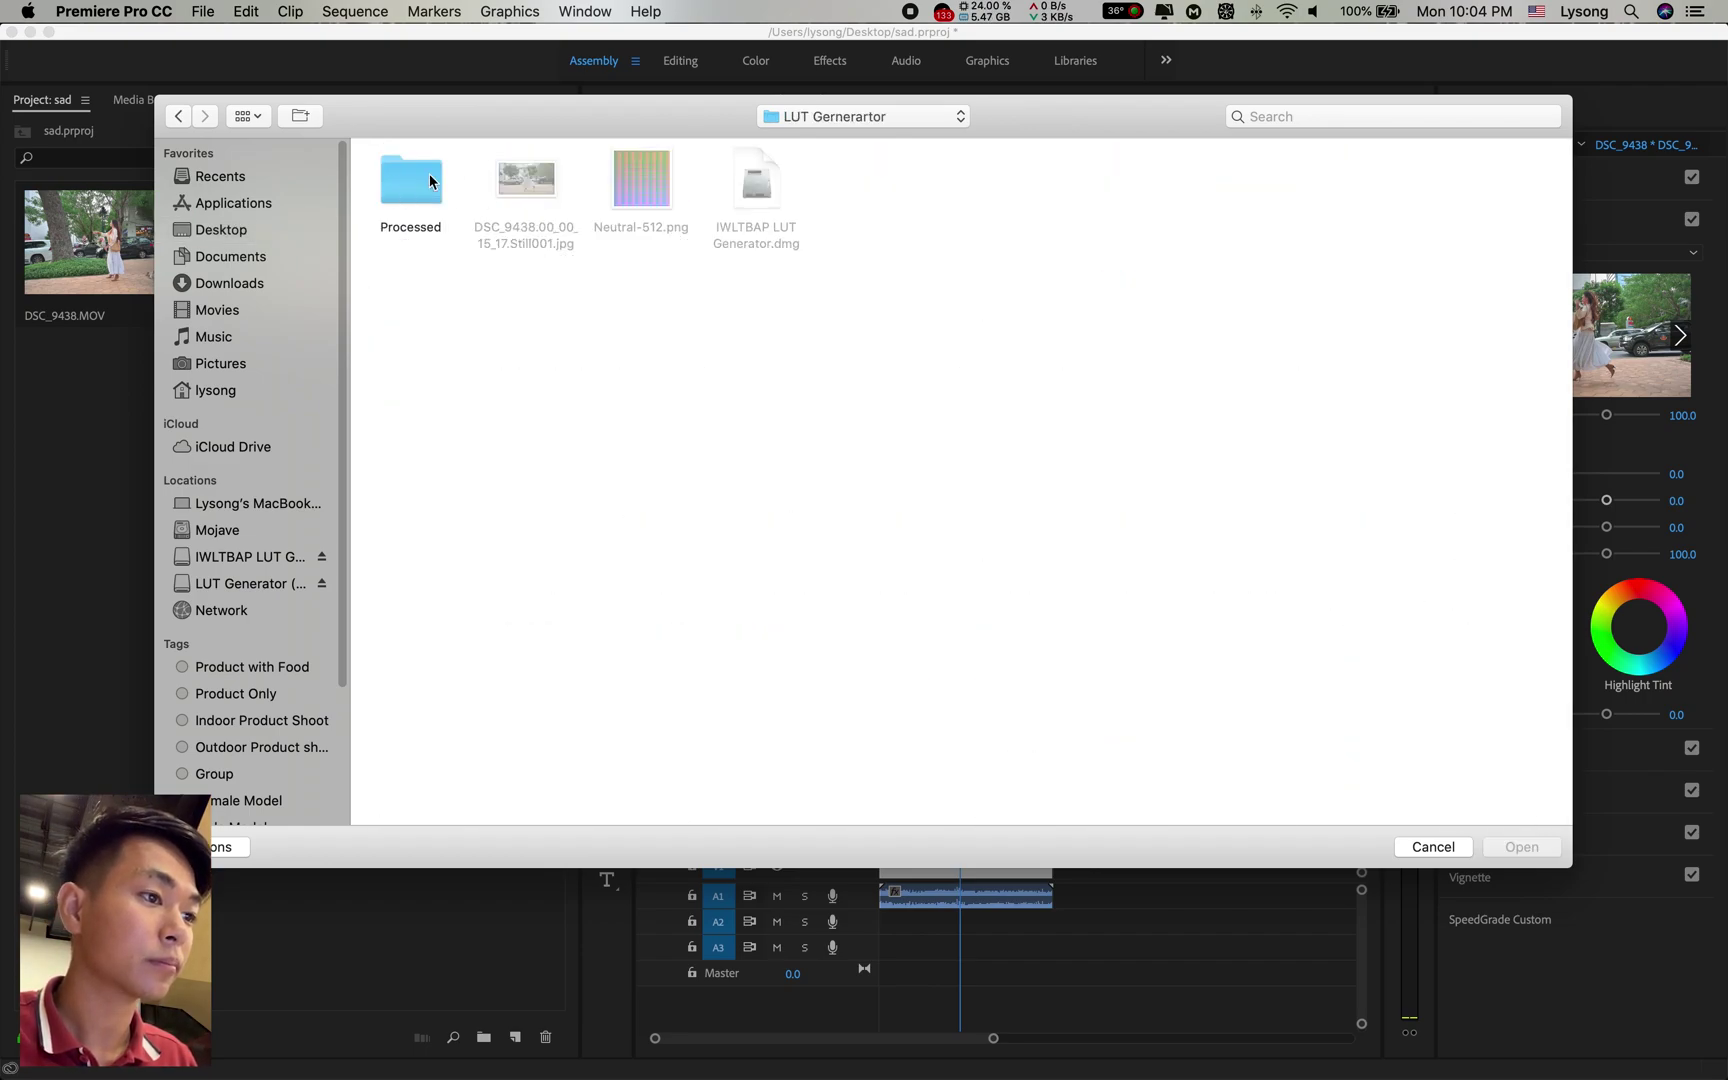
double_click(429, 180)
double_click(413, 180)
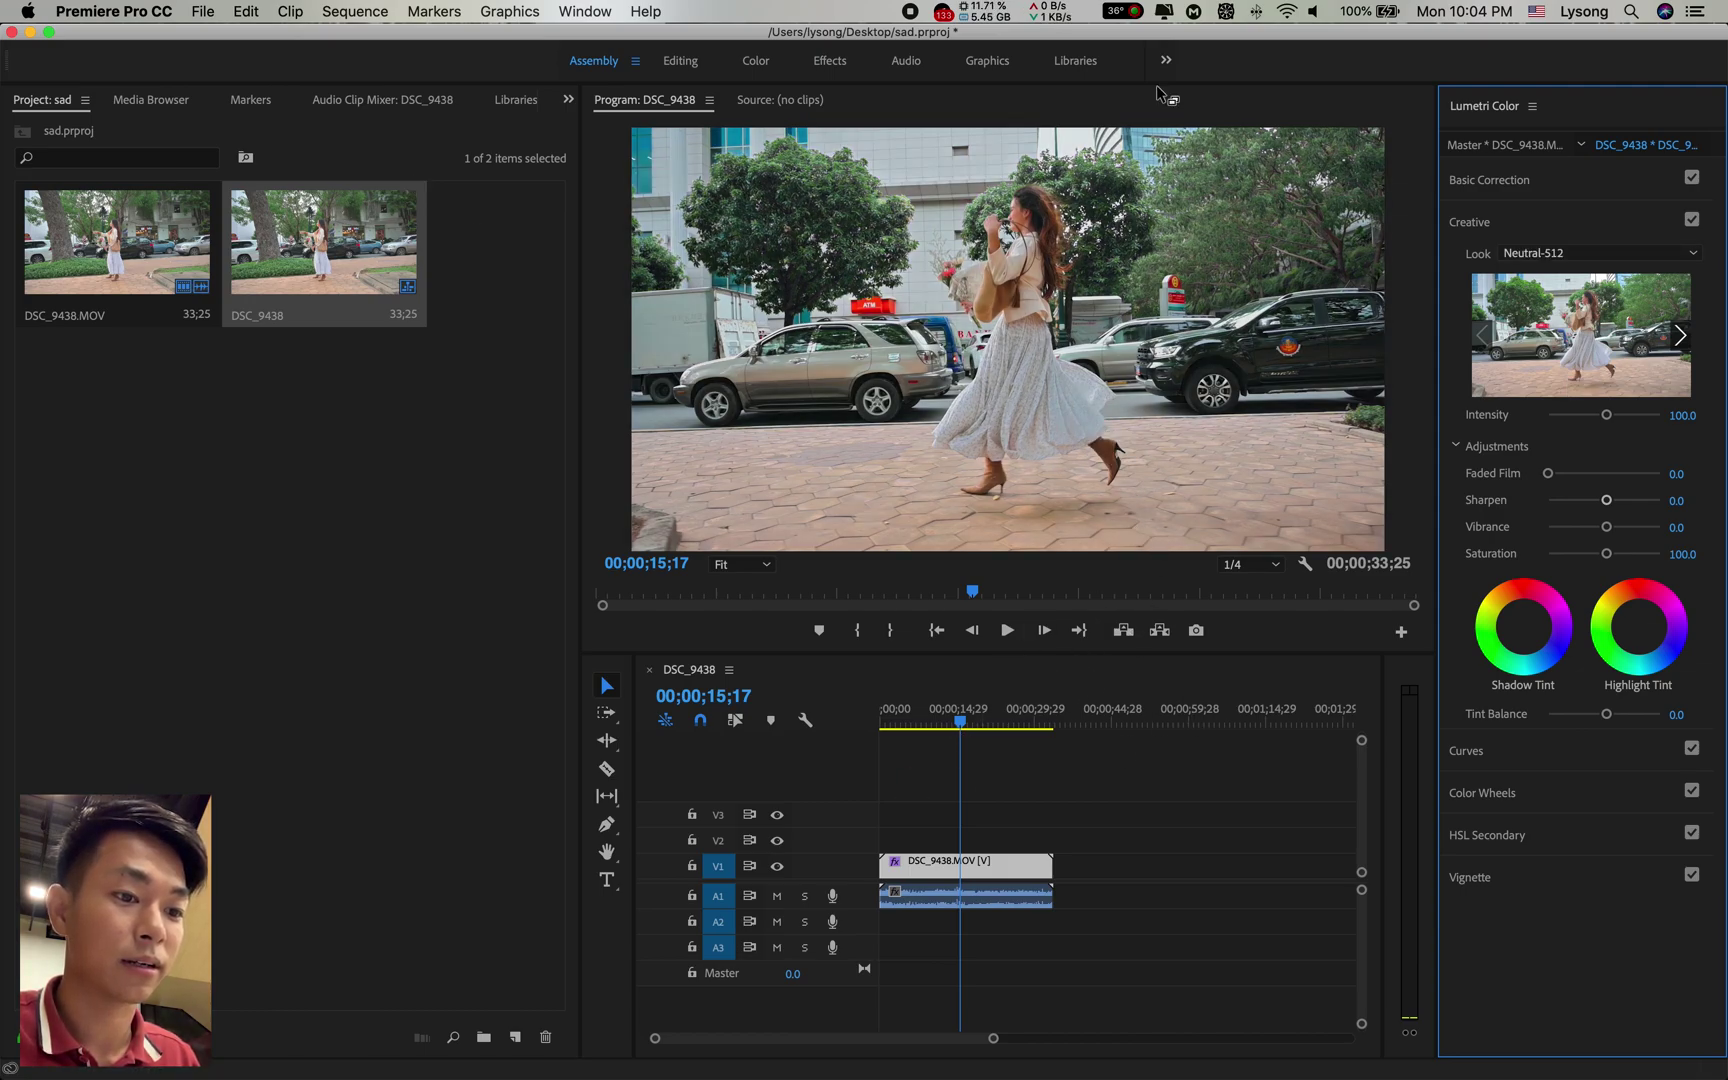
key(super+Tab)
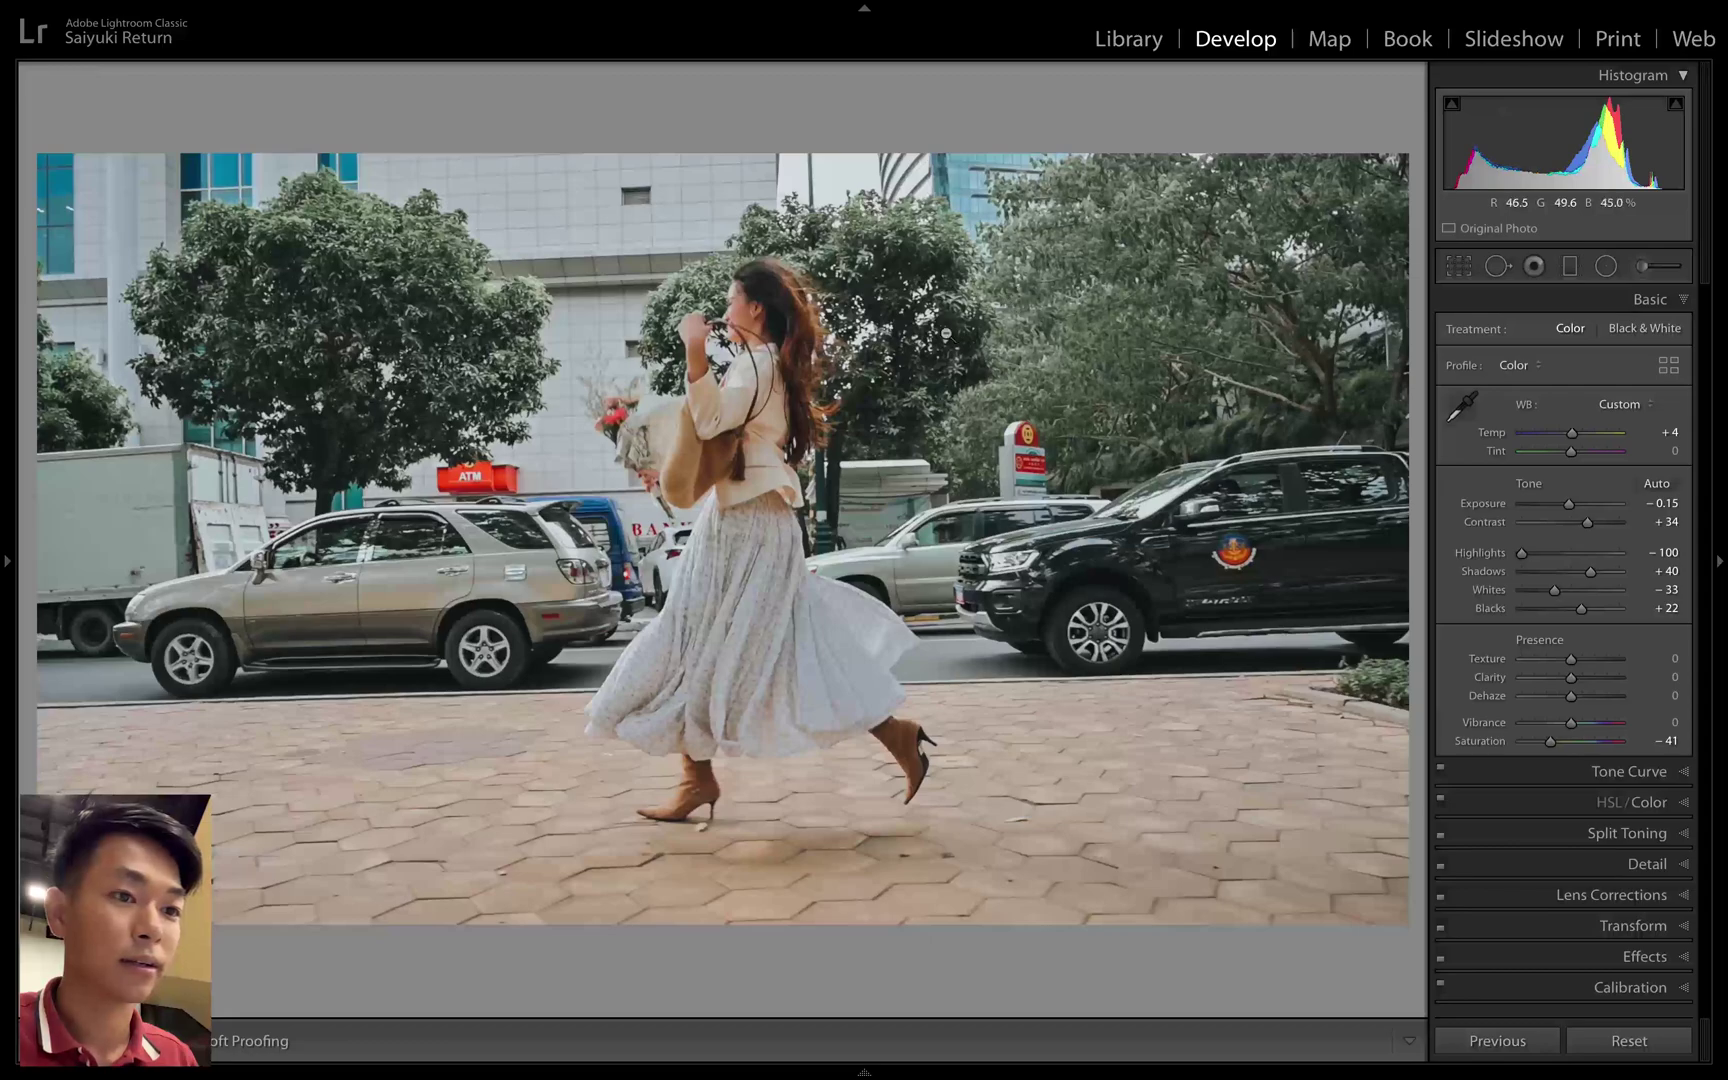
- Play the DSC_9438 sequence from the start with the Neutral-512 look, stopping near seven seconds
key(super+Tab)
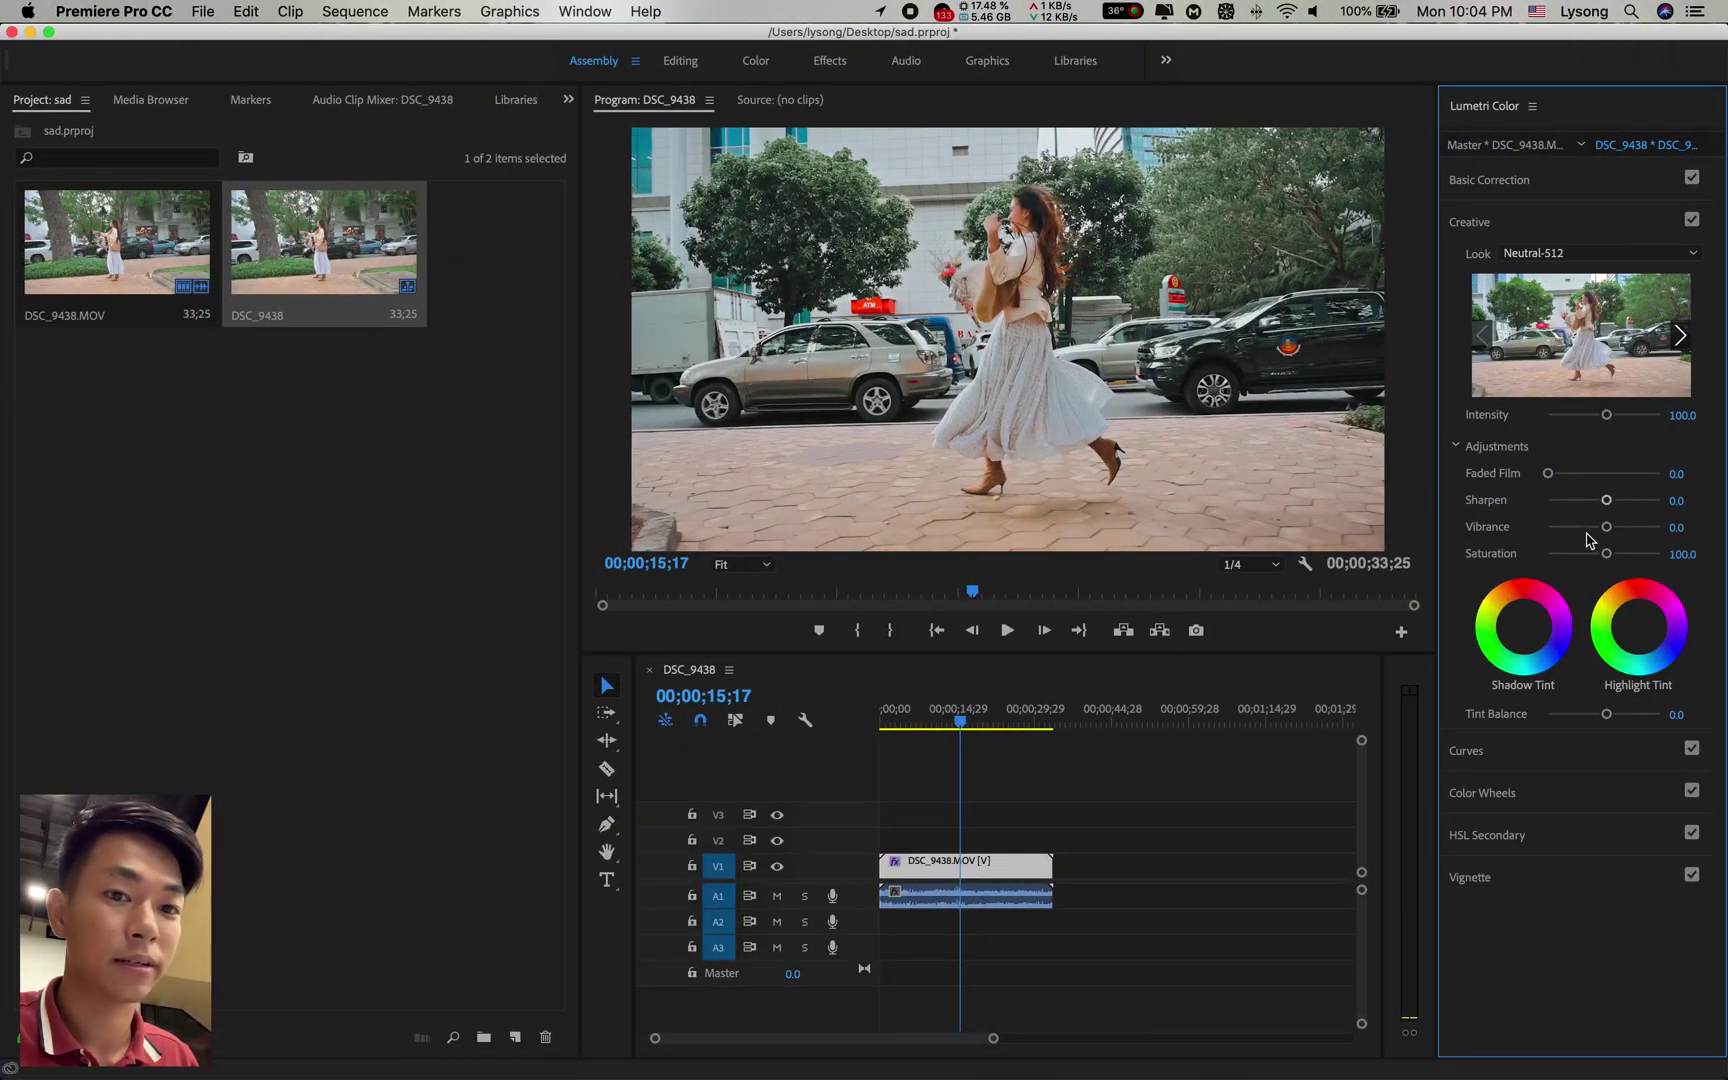
click(937, 712)
key(Home)
key(space)
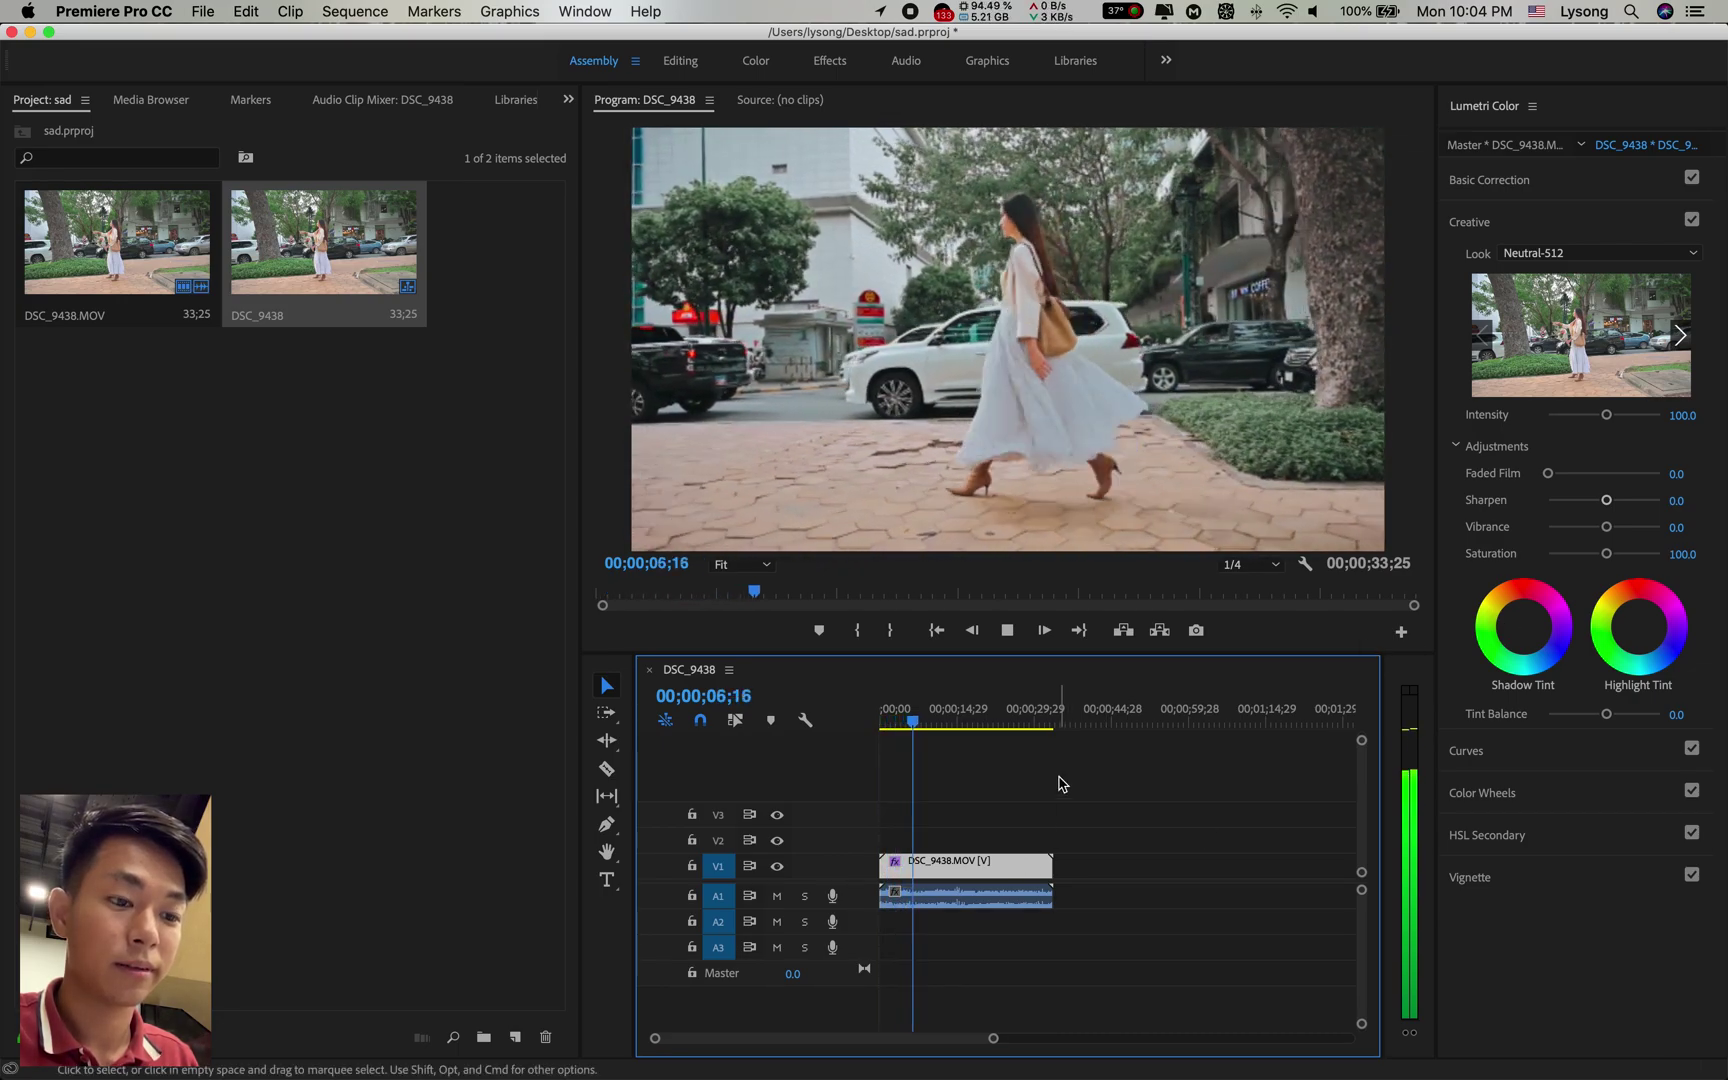
key(space)
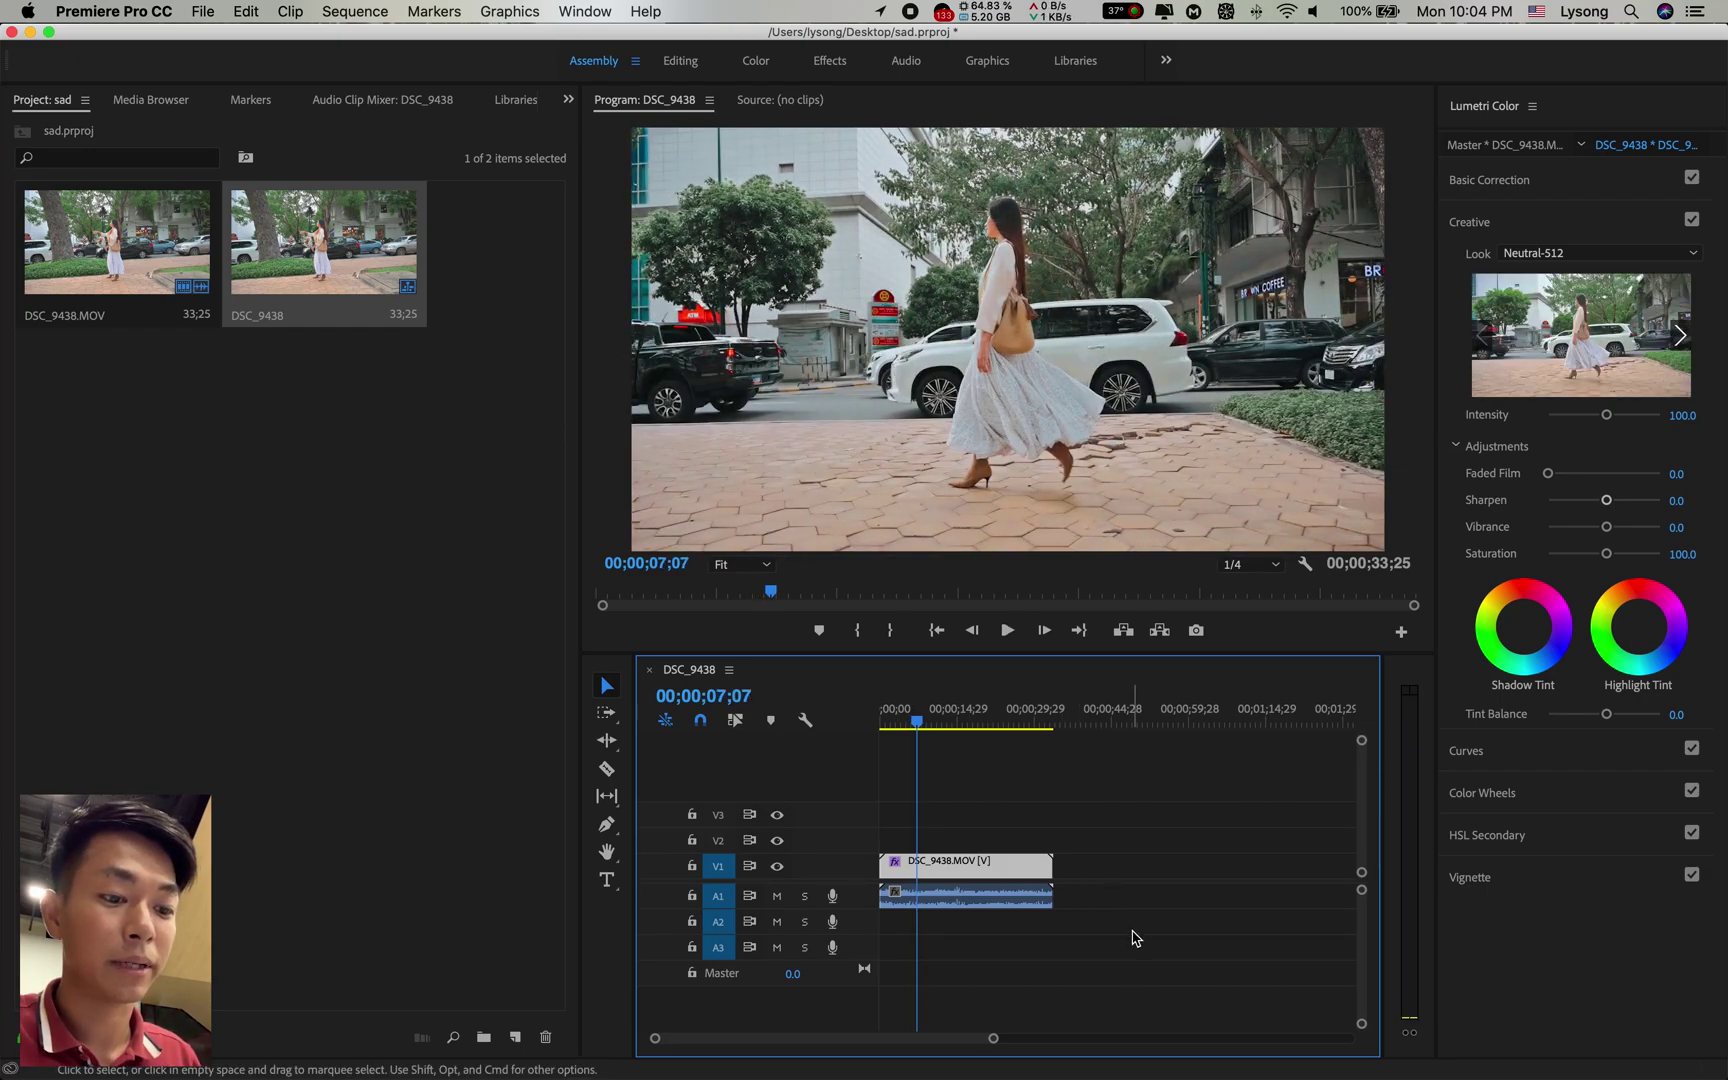